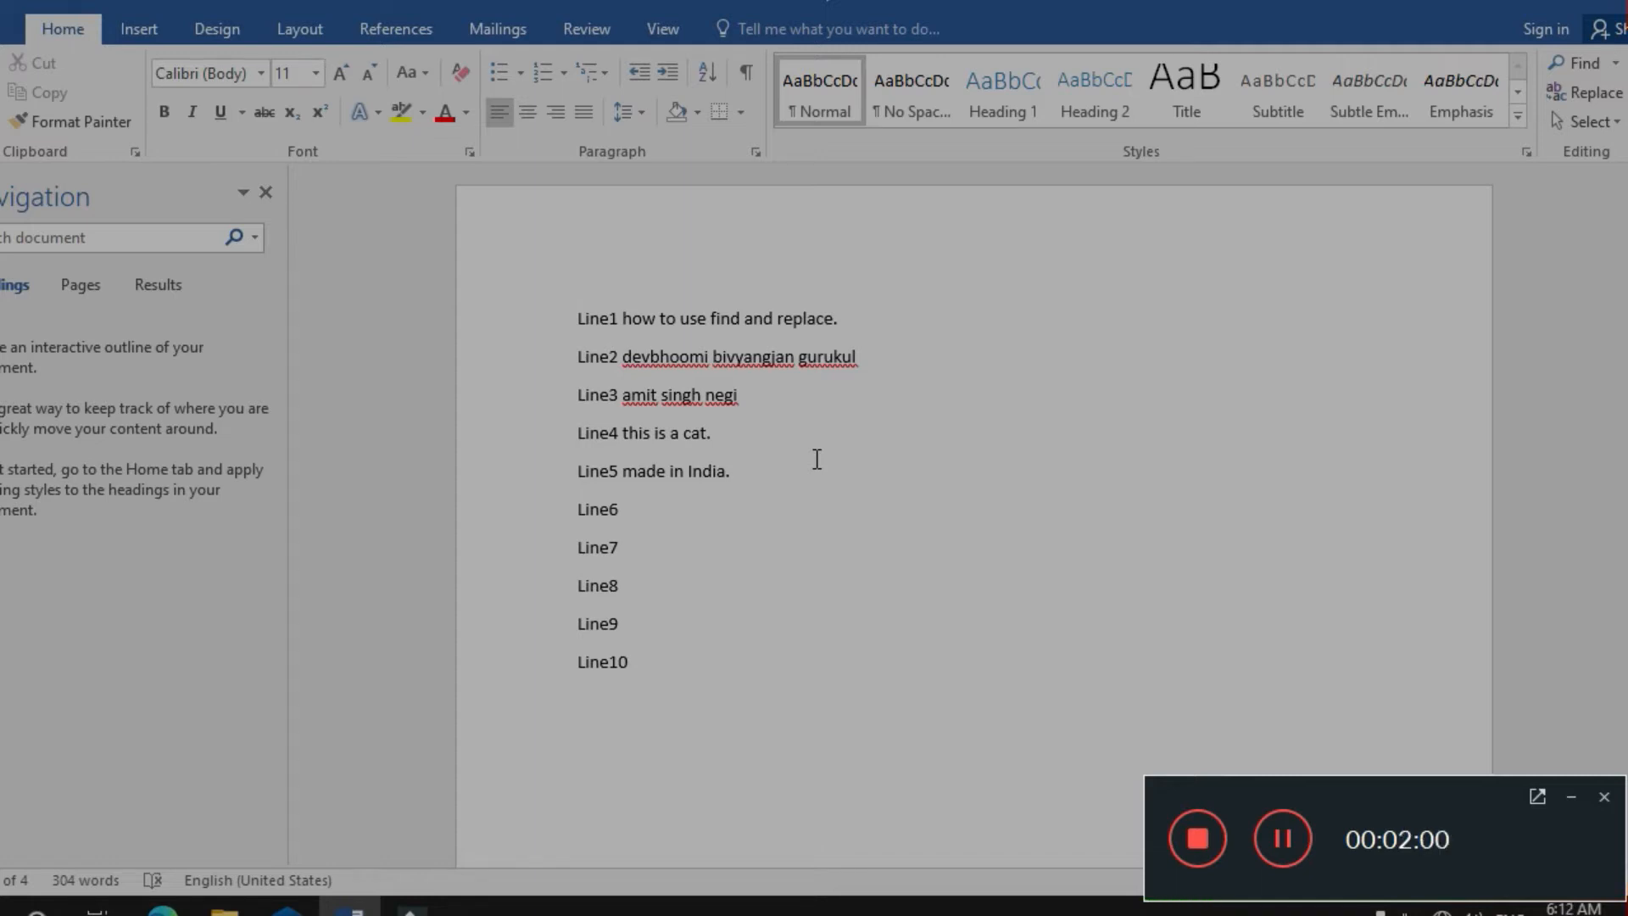
# Look through the document's pages, from the numbered lines on the first page to the Video and Themes paragraphs.
pyautogui.press('Down')
pyautogui.press('Down')
pyautogui.press('Down')
pyautogui.press('Down')
pyautogui.press('Down')
pyautogui.press('Down')
pyautogui.hotkey('ctrl', 'pagedown')
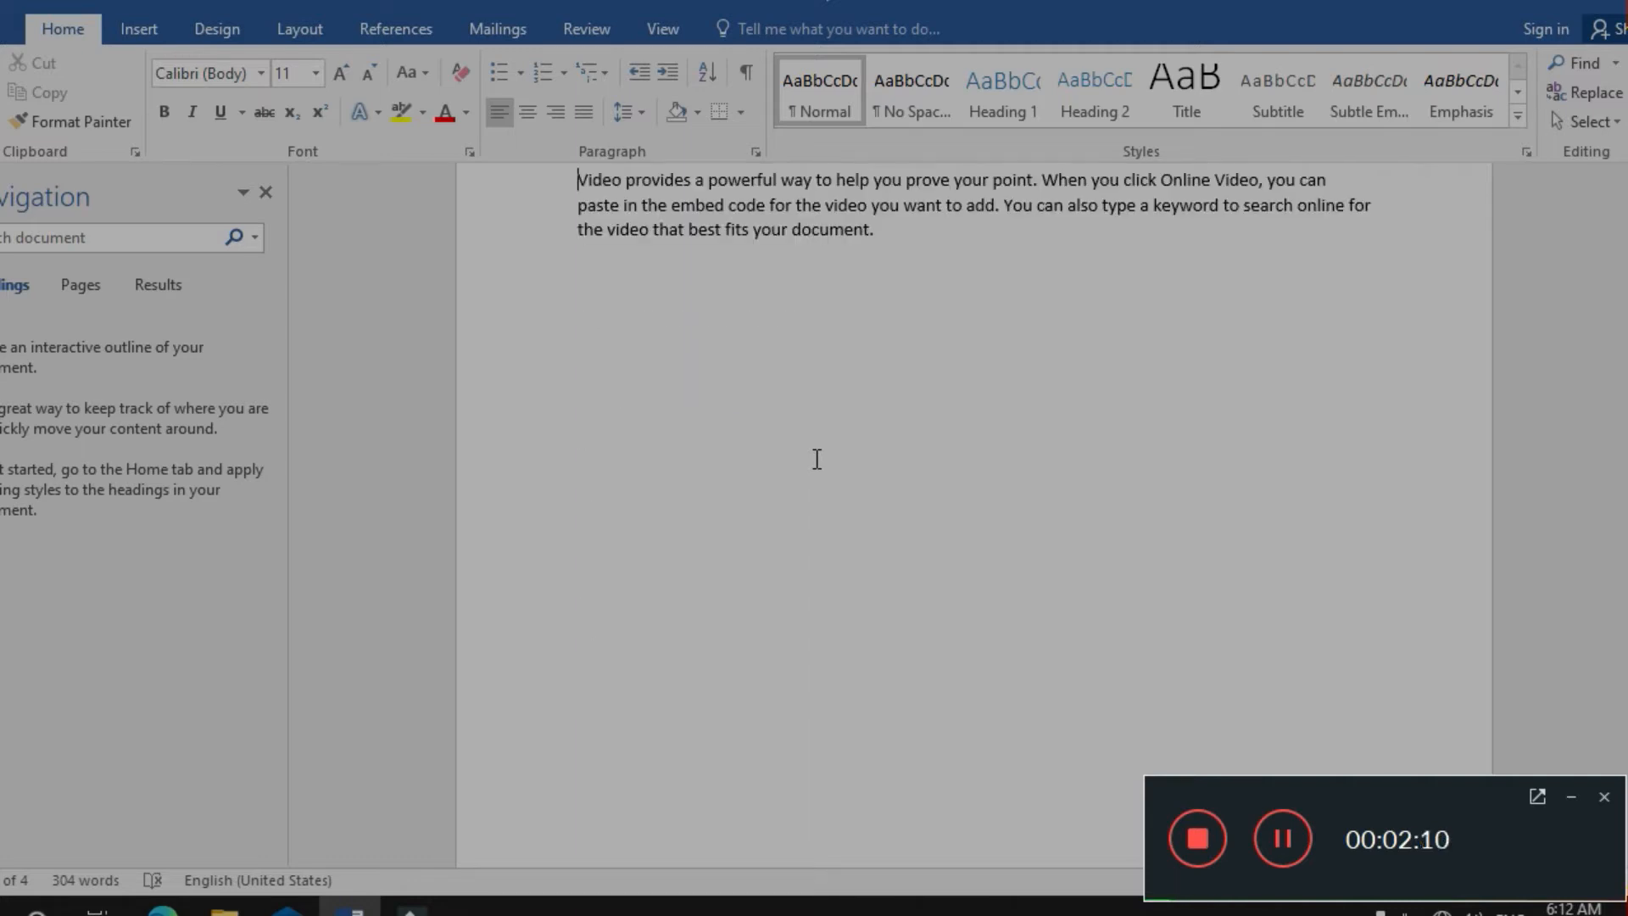
pyautogui.hotkey('ctrl', 'pagedown')
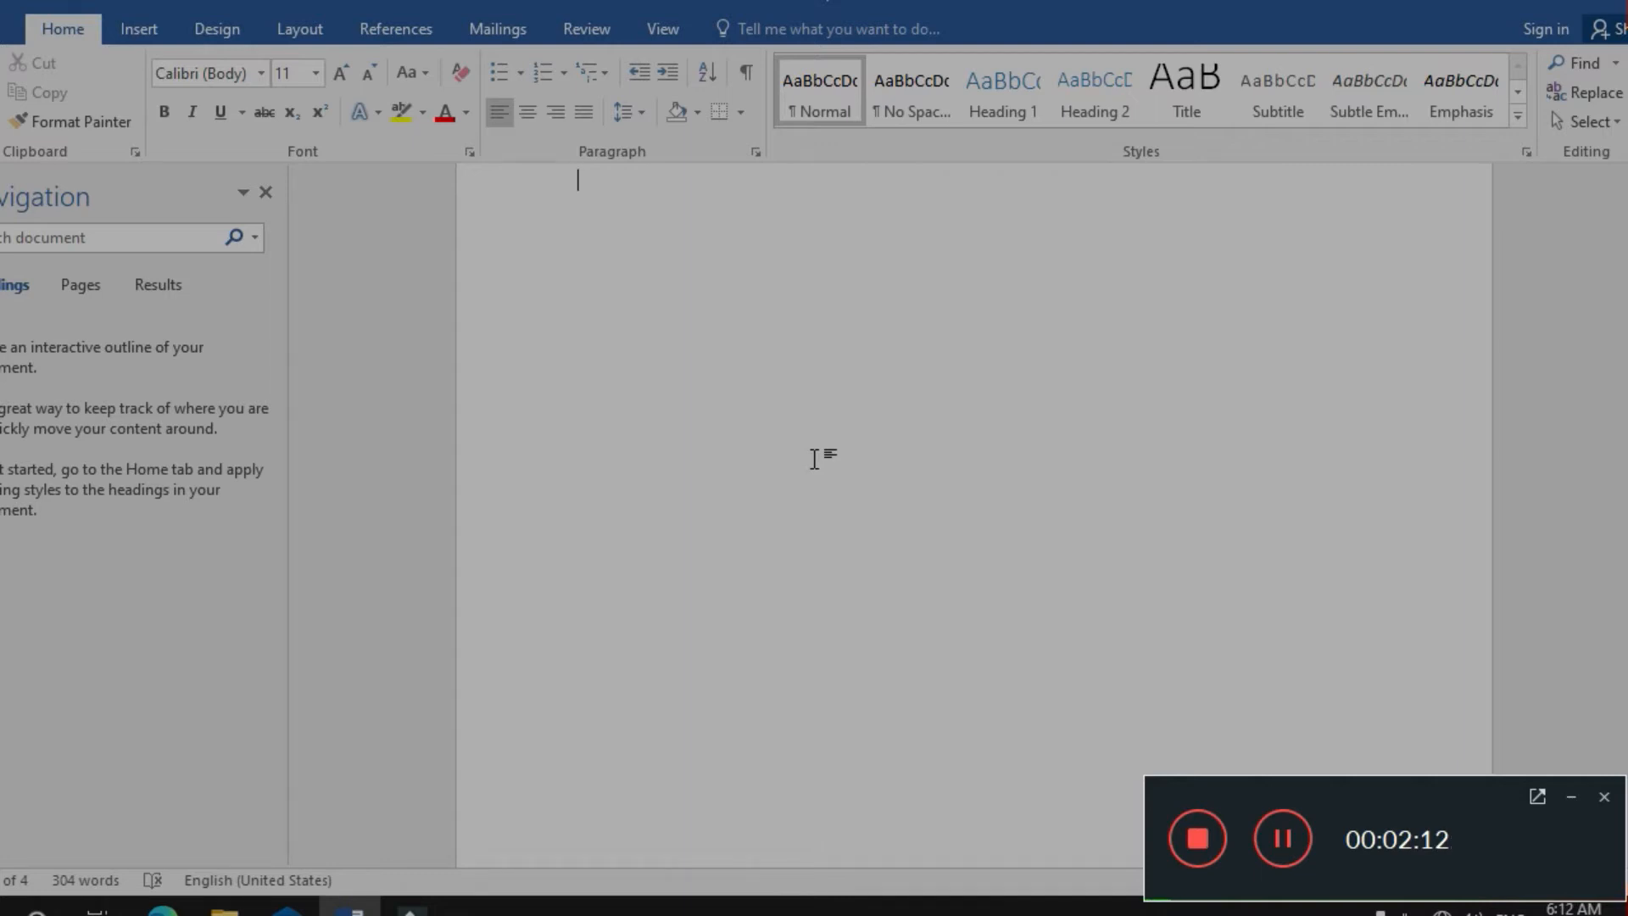
pyautogui.hotkey('ctrl', 'pageup')
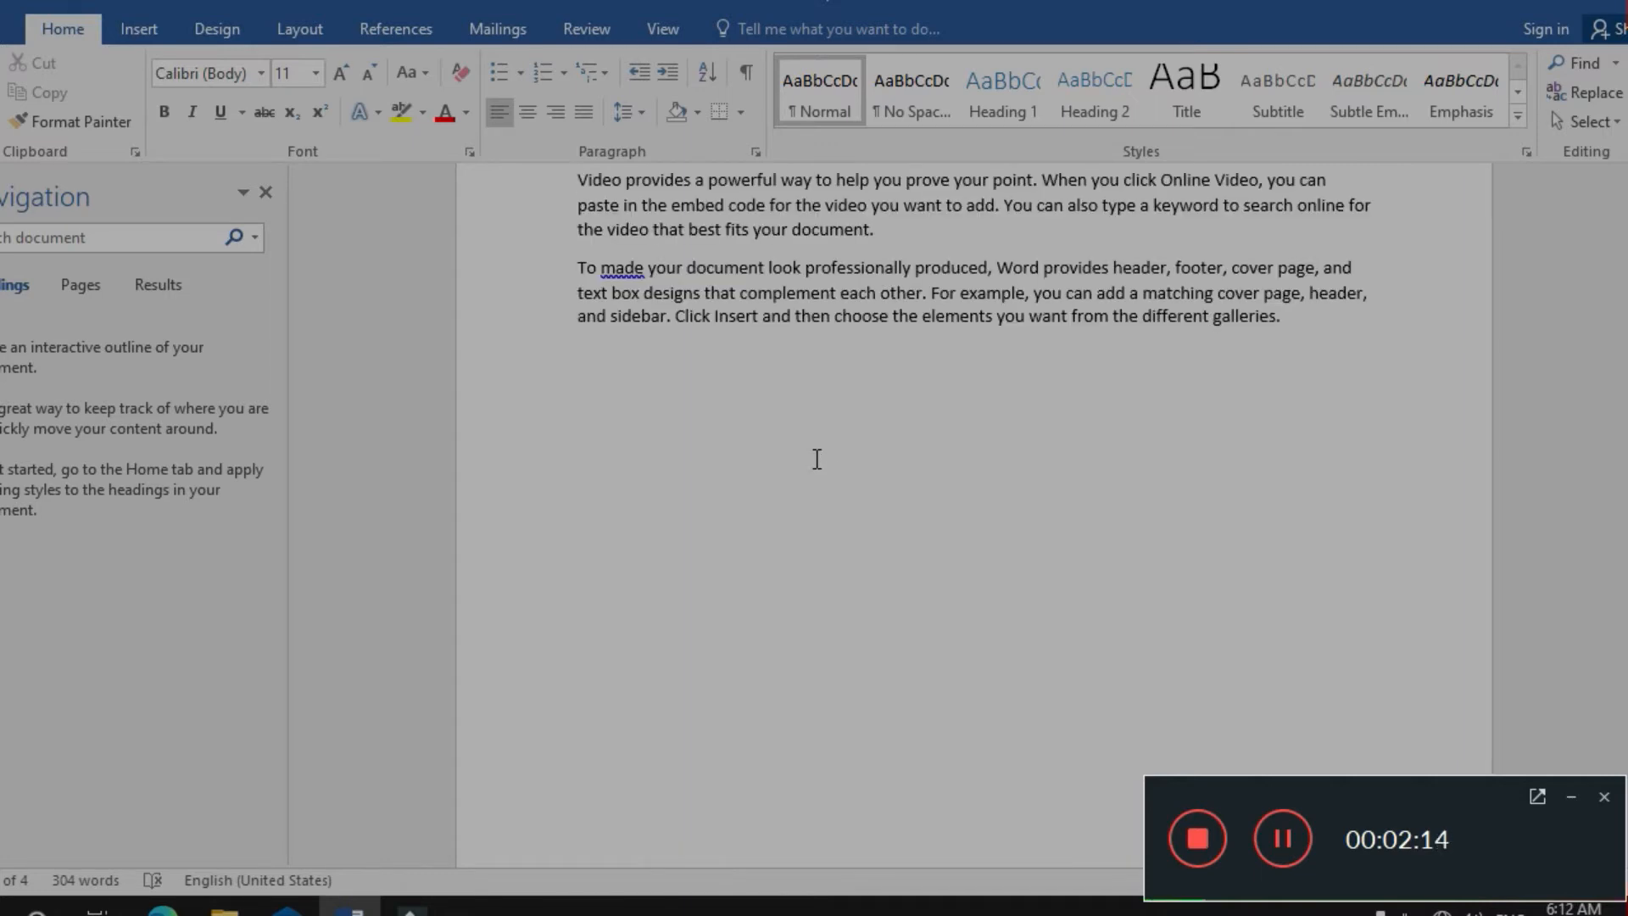
pyautogui.hotkey('ctrl', 'Down')
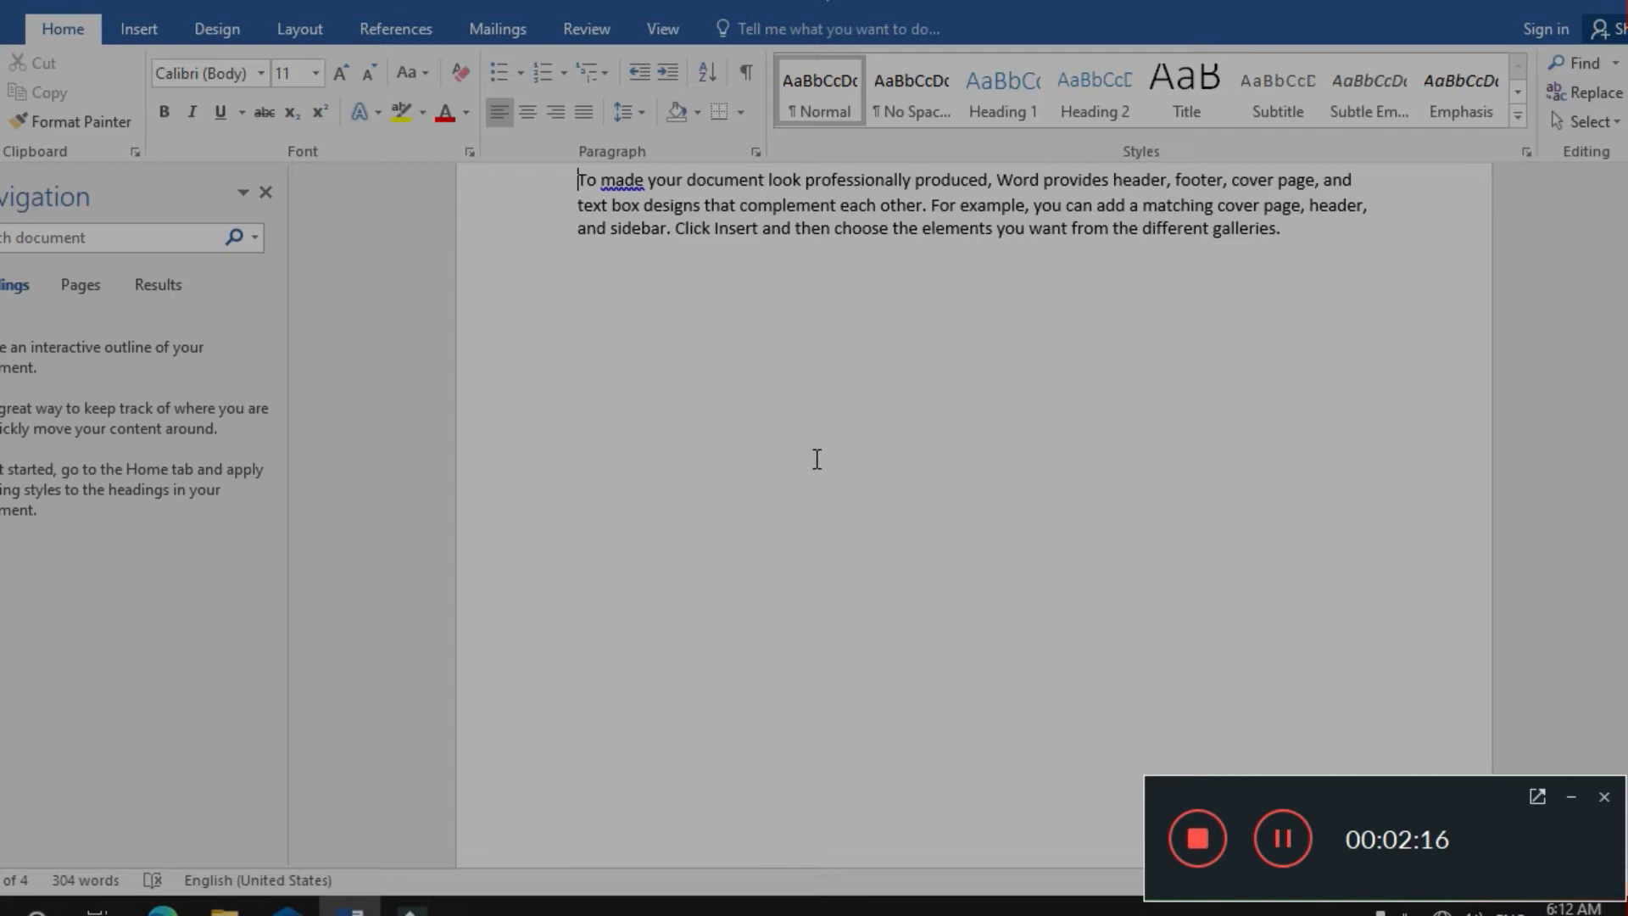
pyautogui.hotkey('ctrl', 'pagedown')
pyautogui.hotkey('ctrl', 'pageup')
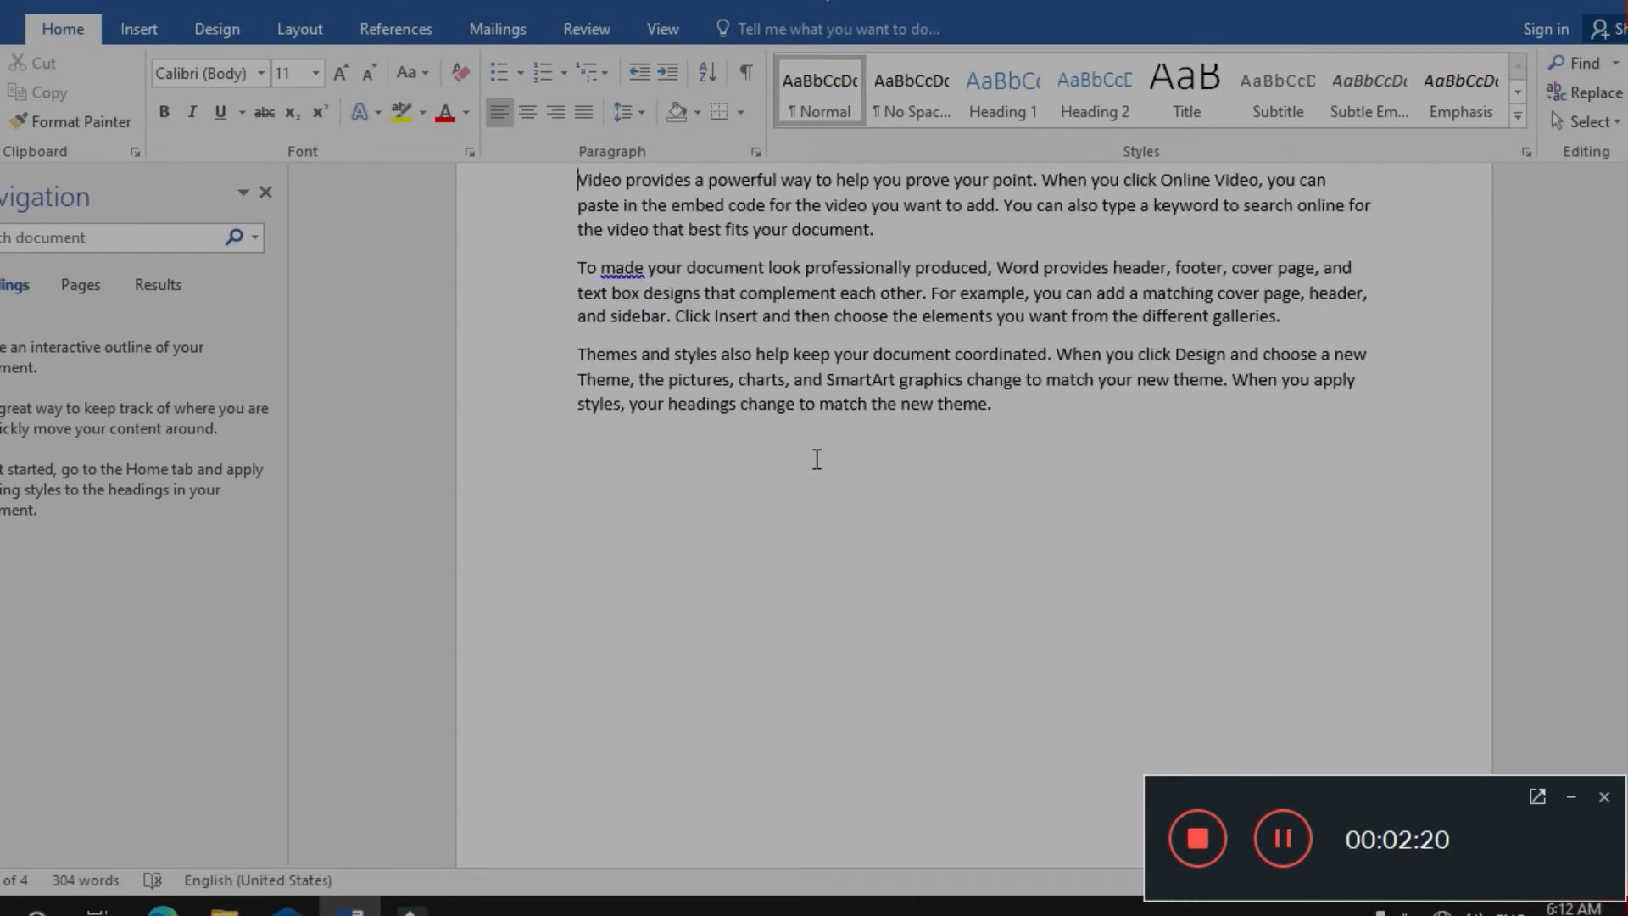
pyautogui.hotkey('ctrl', 'Down')
pyautogui.hotkey('ctrl', 'Down')
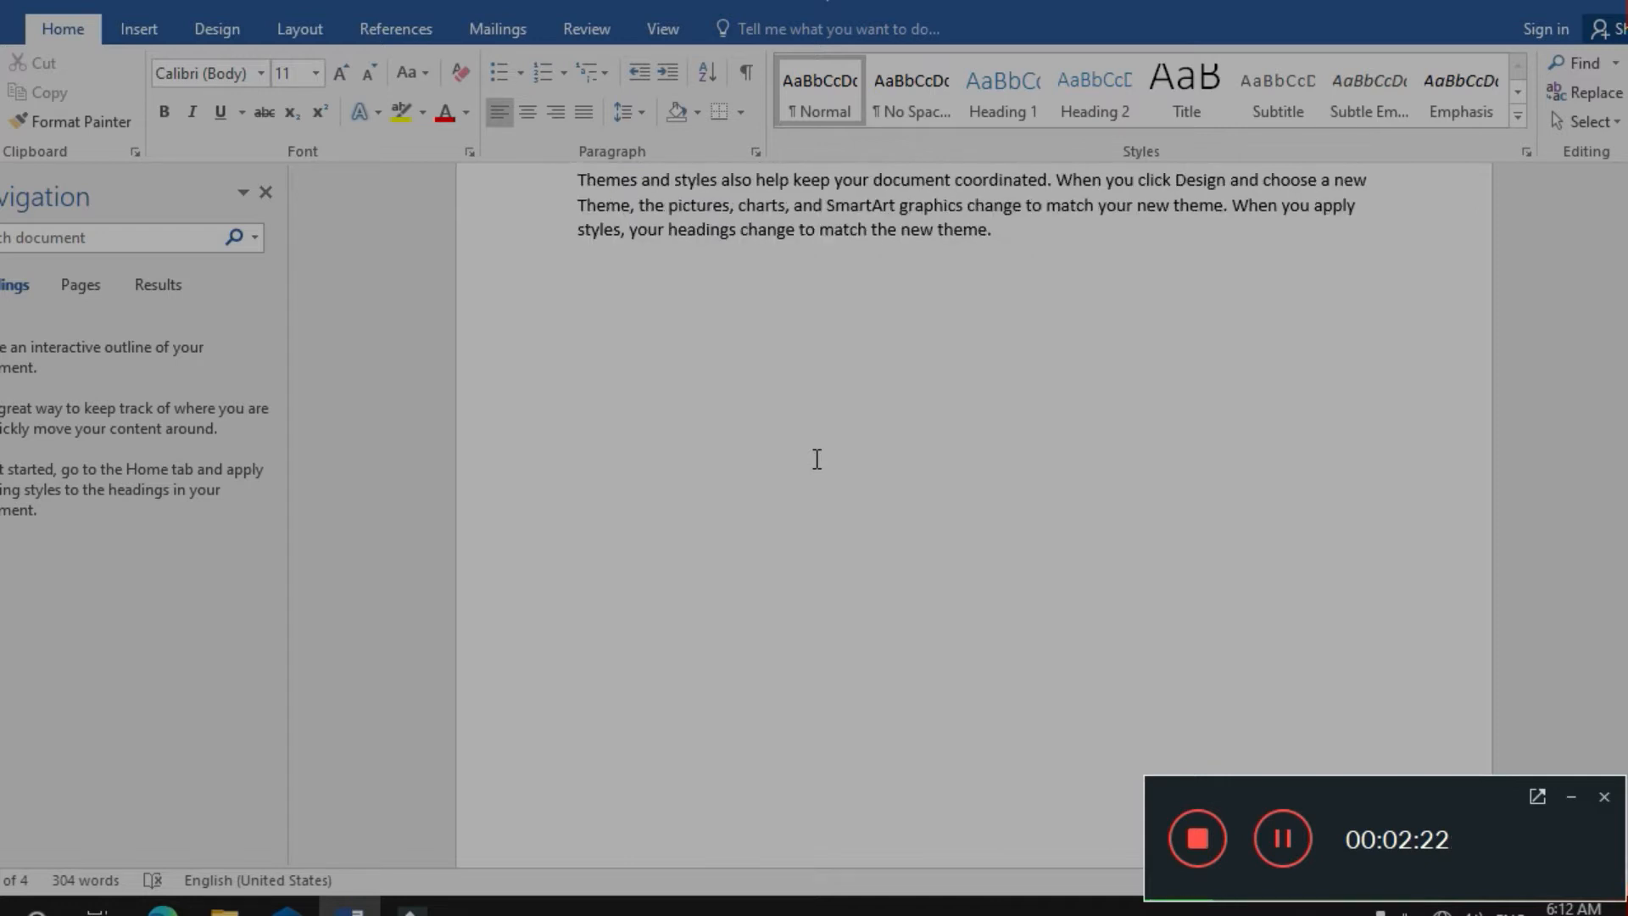
pyautogui.hotkey('ctrl', 'Down')
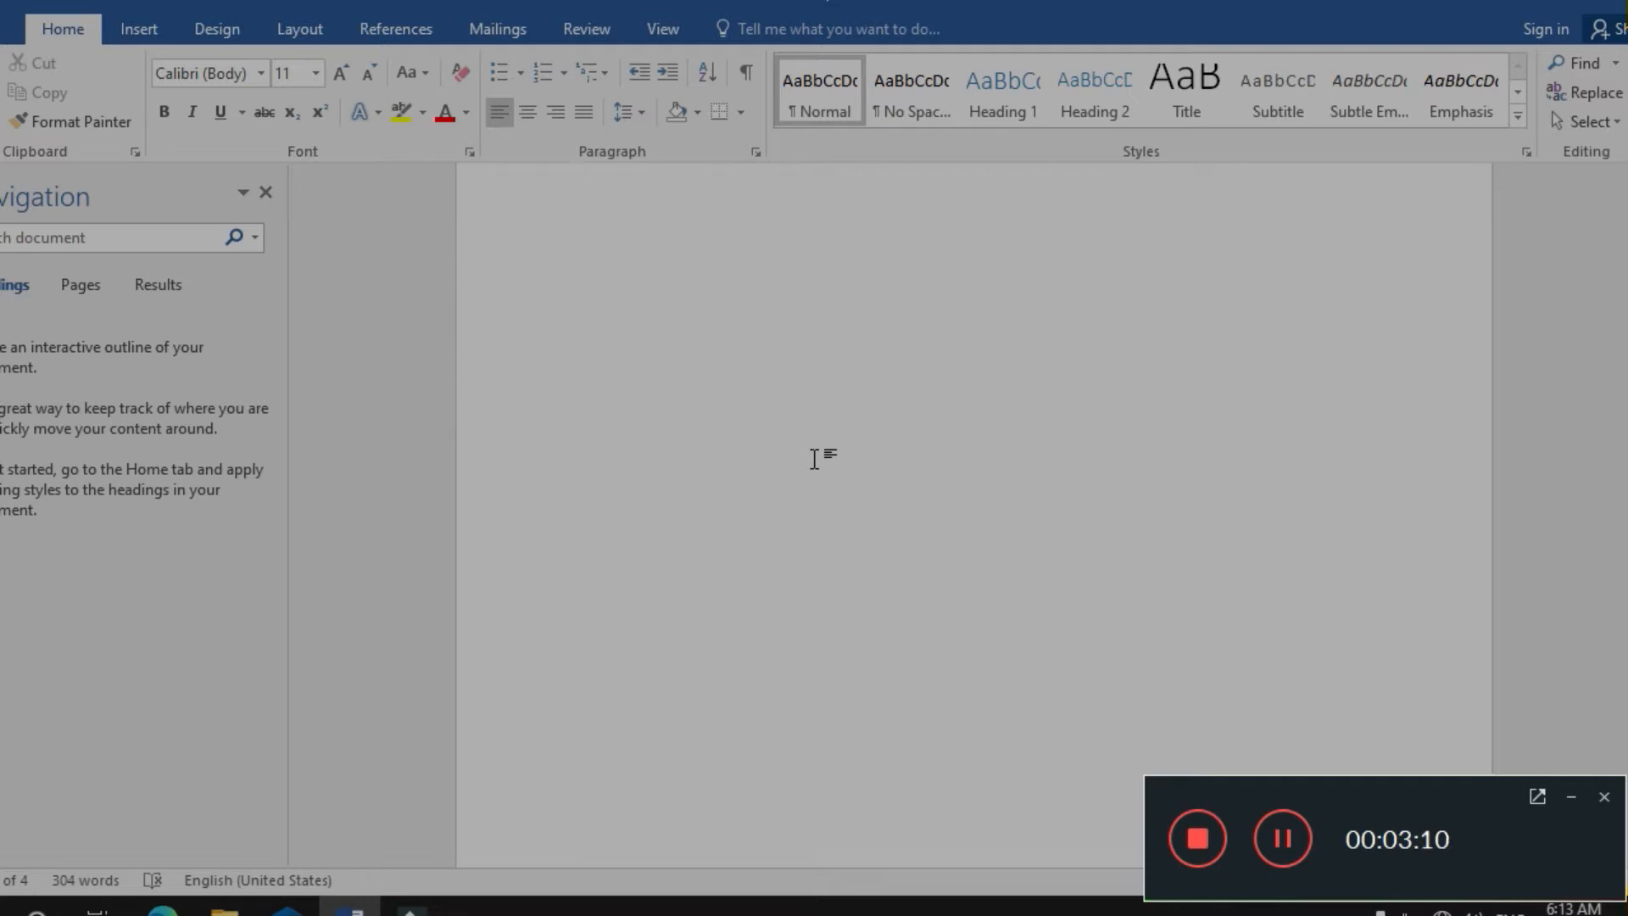
# Return the cursor to the very beginning of the document, before Line1.
pyautogui.press('alt')
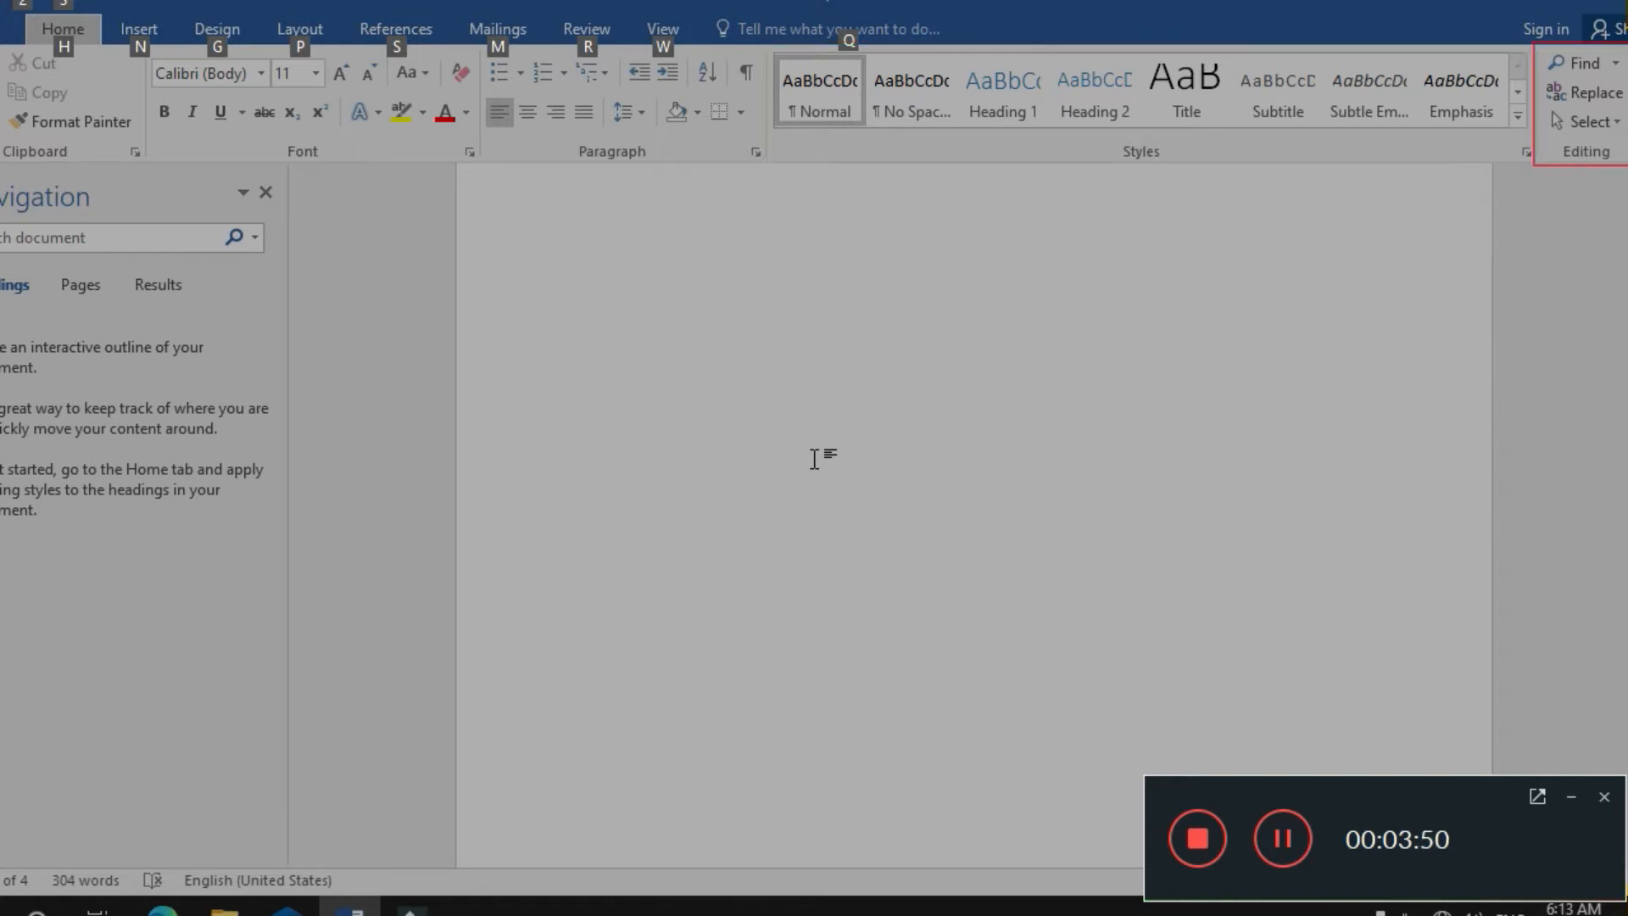
pyautogui.press('alt')
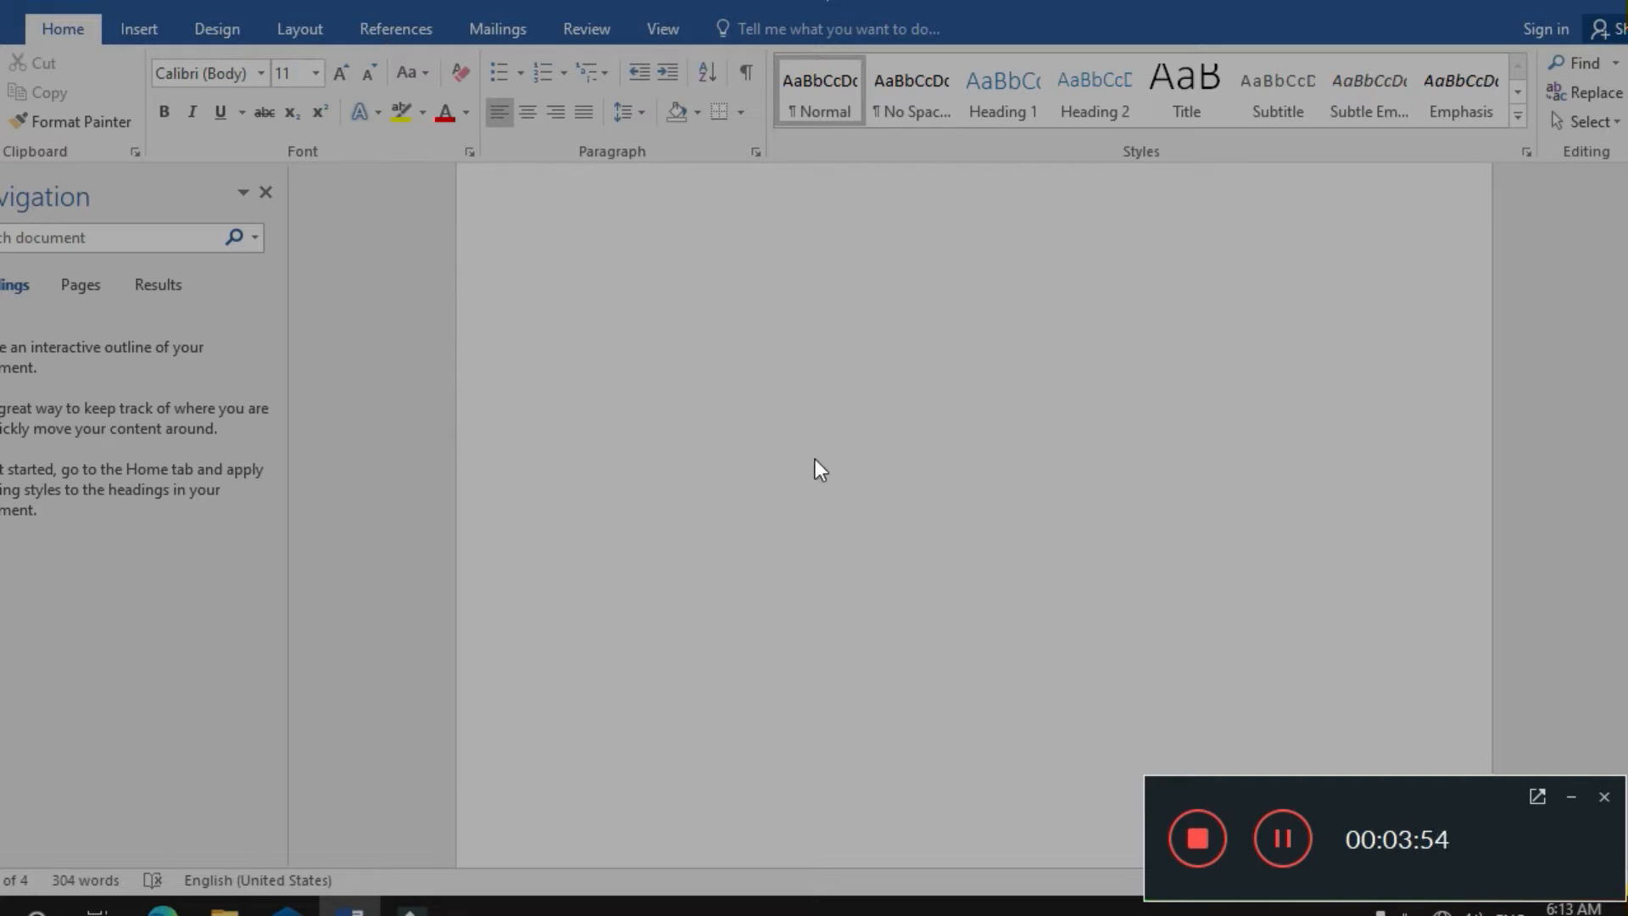
pyautogui.press('Up')
pyautogui.press('Up')
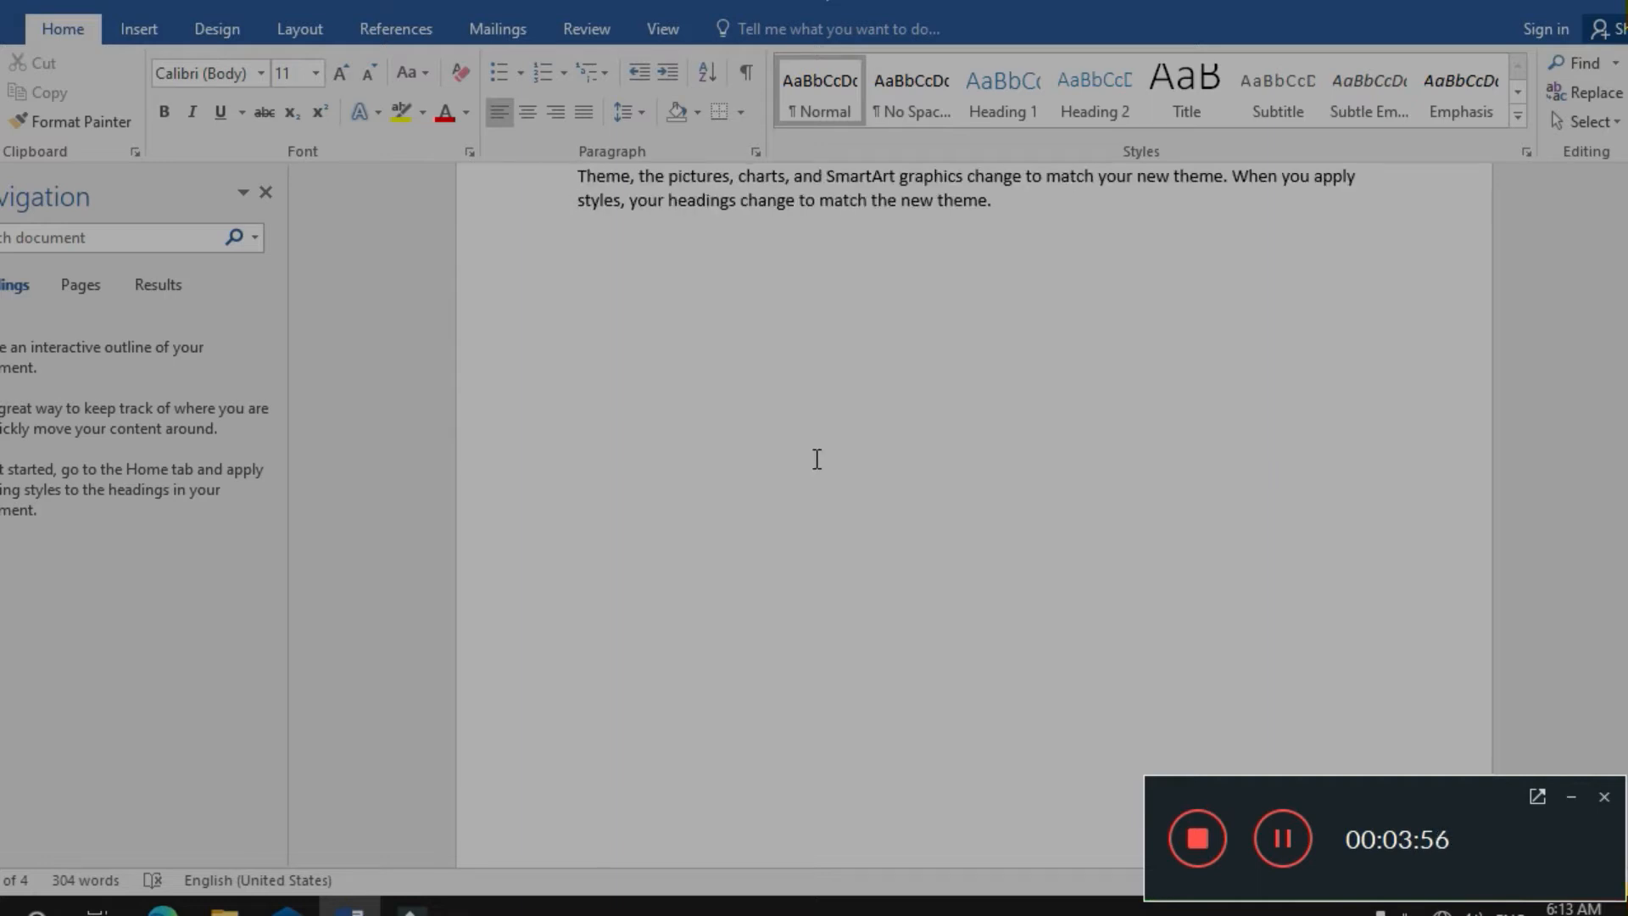
pyautogui.hotkey('ctrl', 'Home')
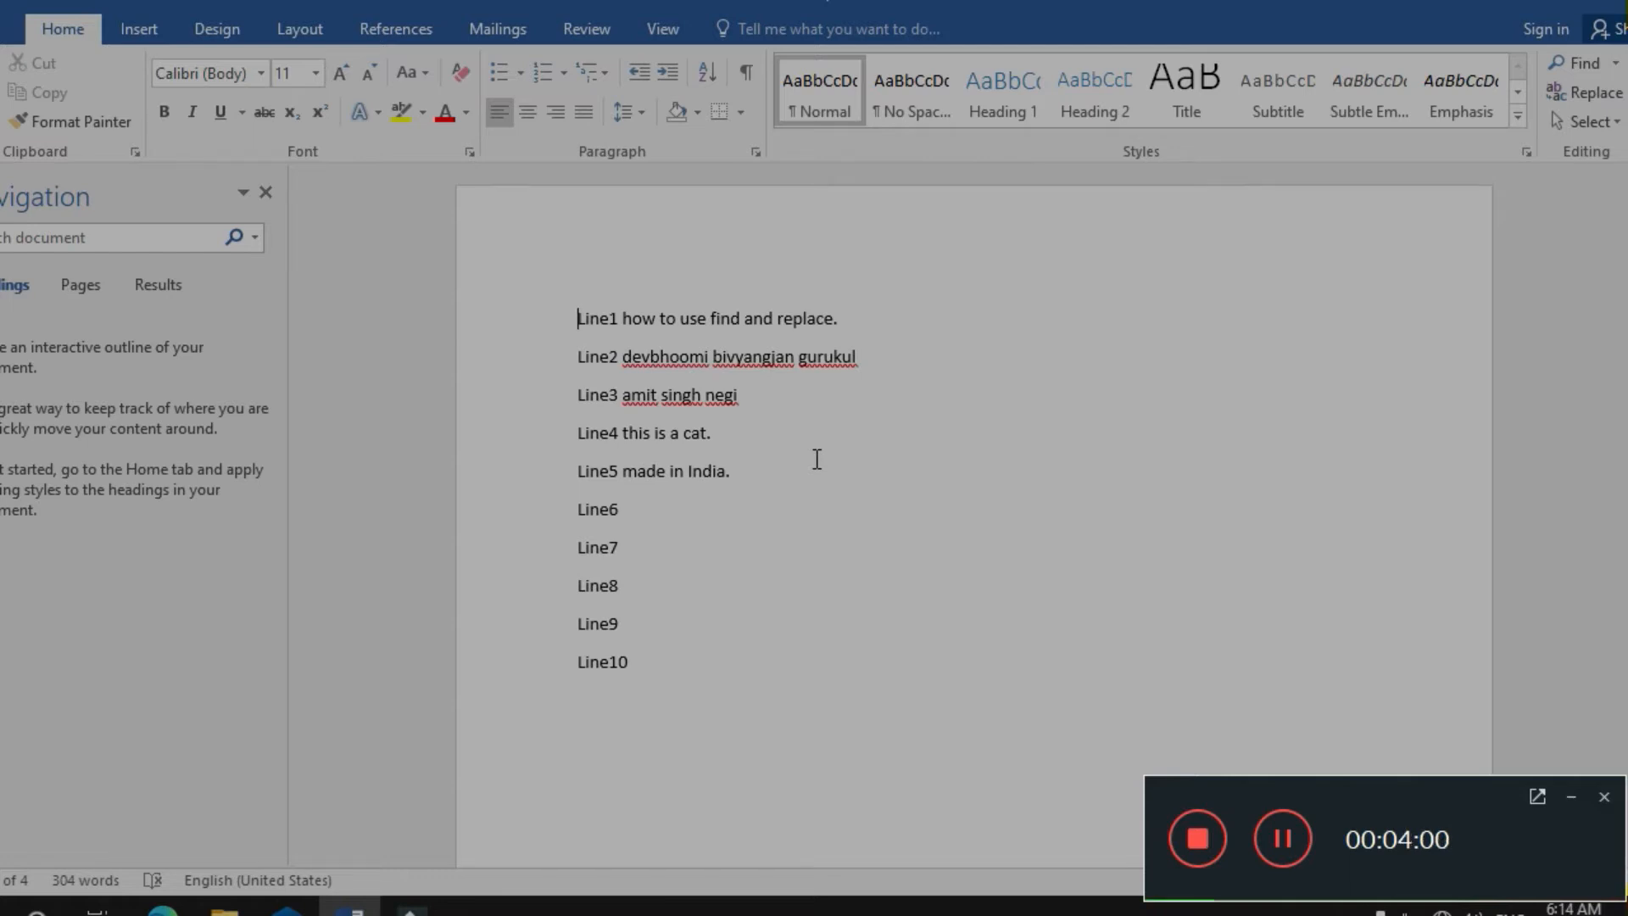
# Open Go To and examine the available target types one by one, from Page down to Heading.
pyautogui.press('F5')
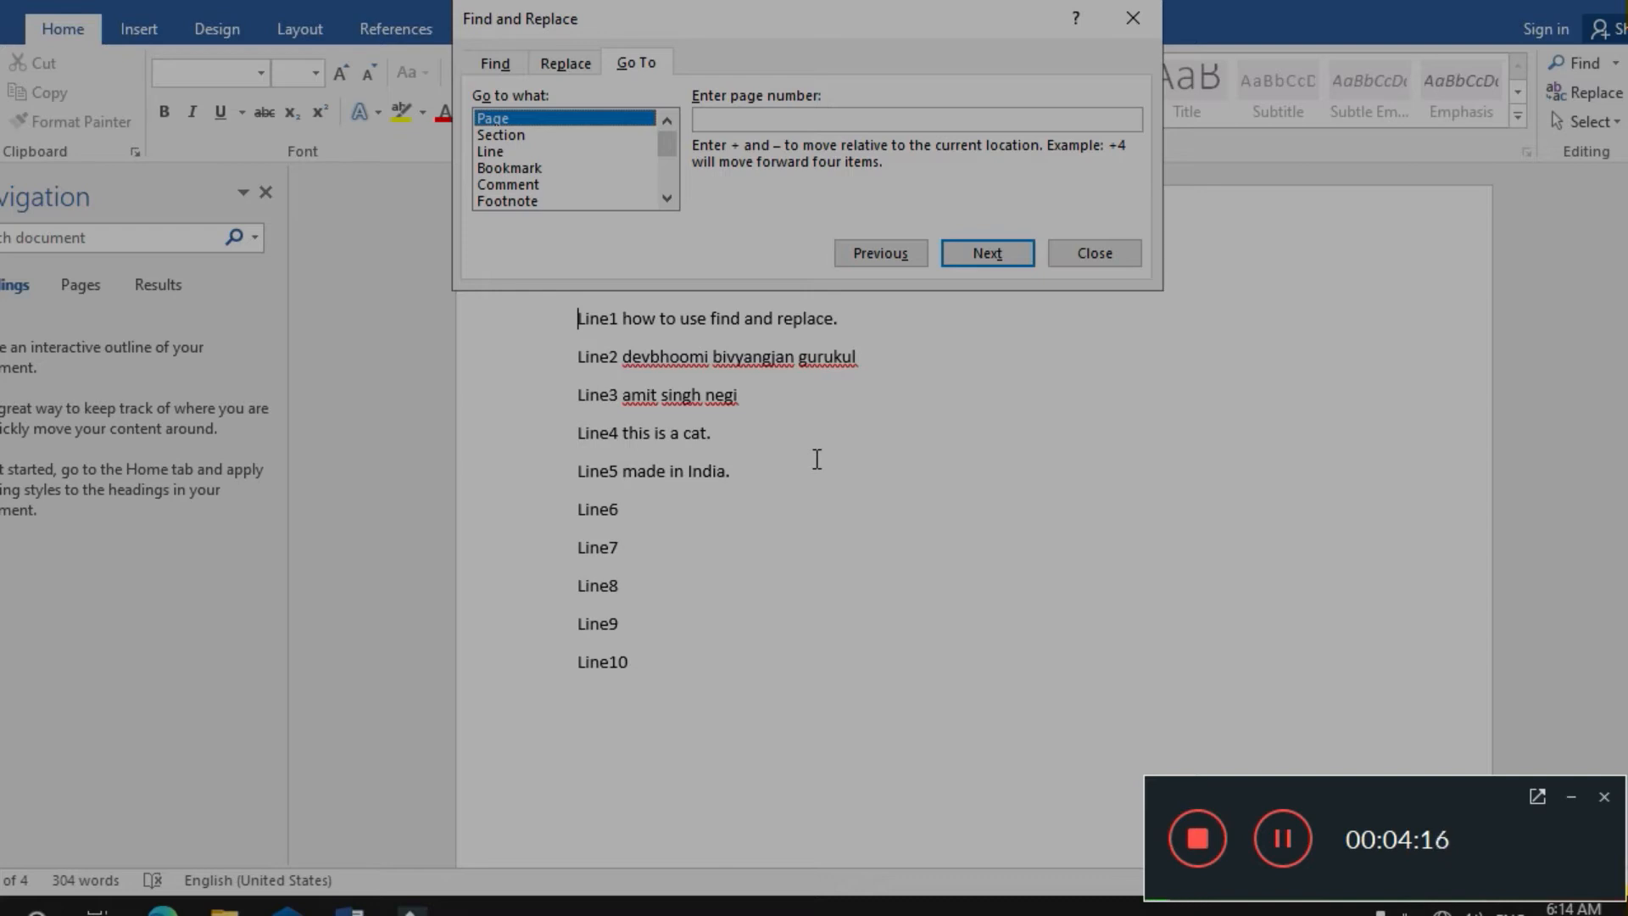
pyautogui.press('Down')
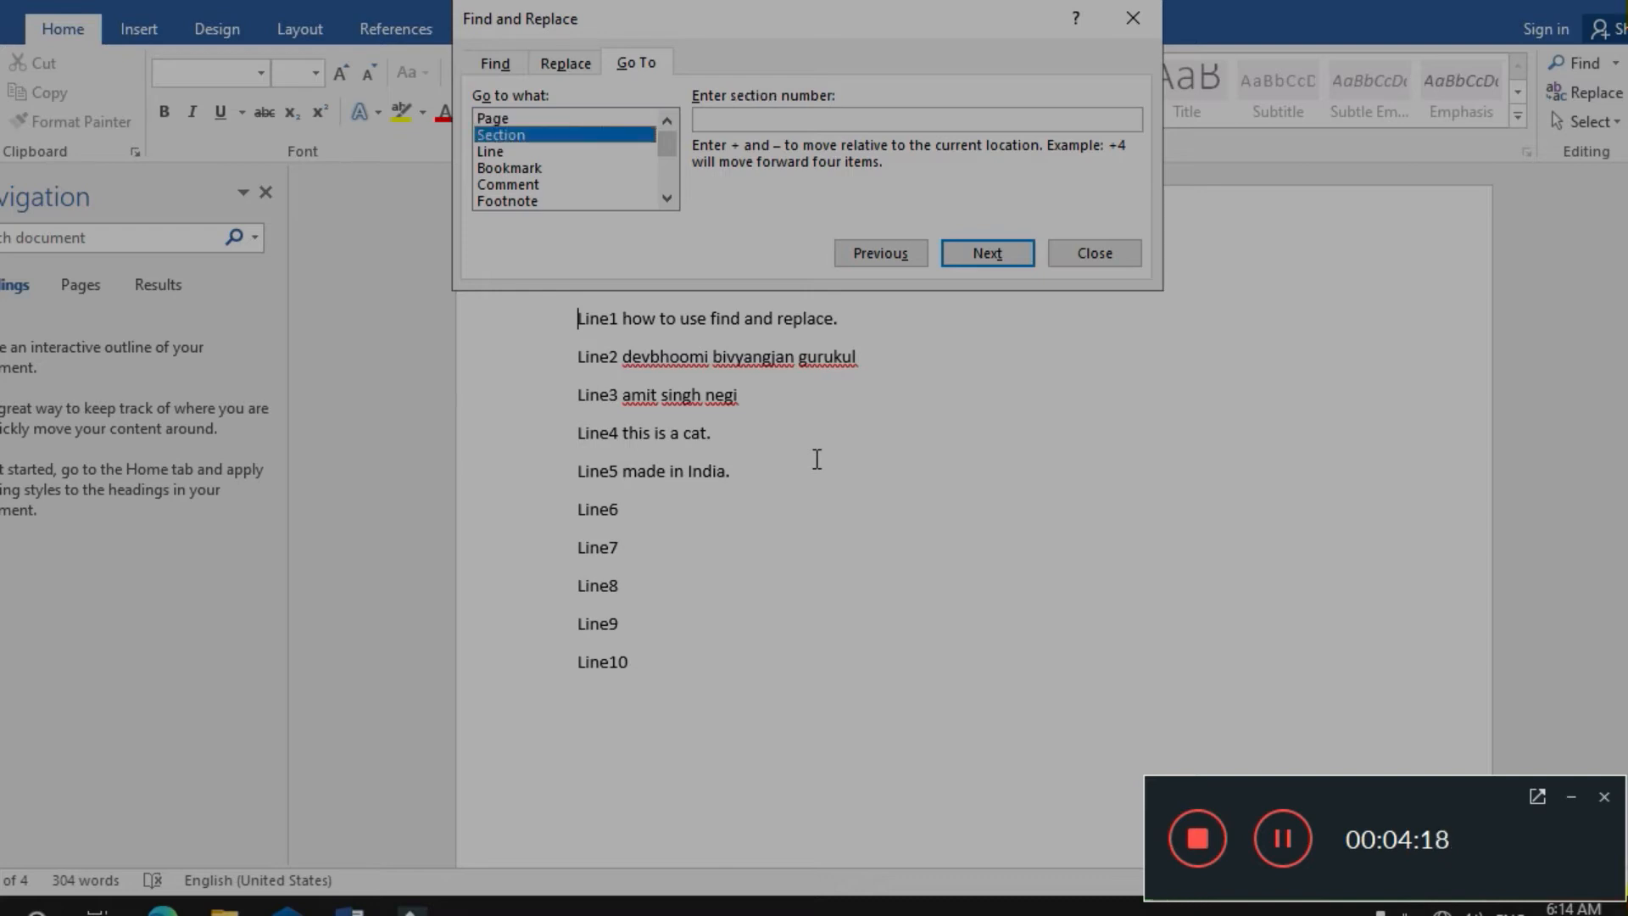
pyautogui.press('Down')
pyautogui.press('Down')
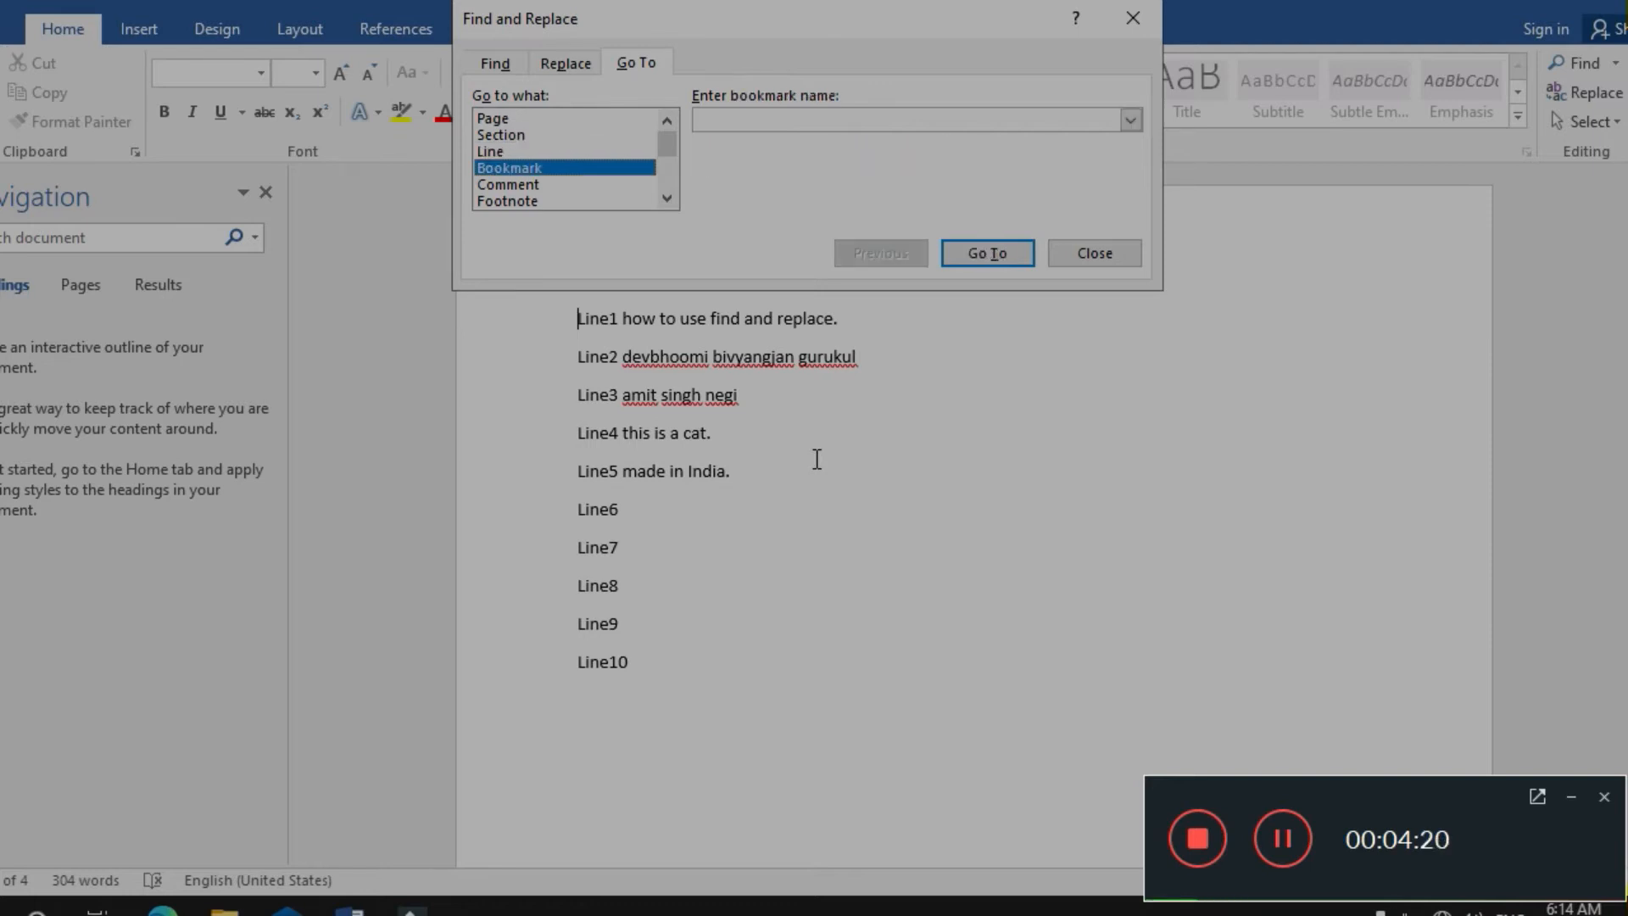
pyautogui.press('Down')
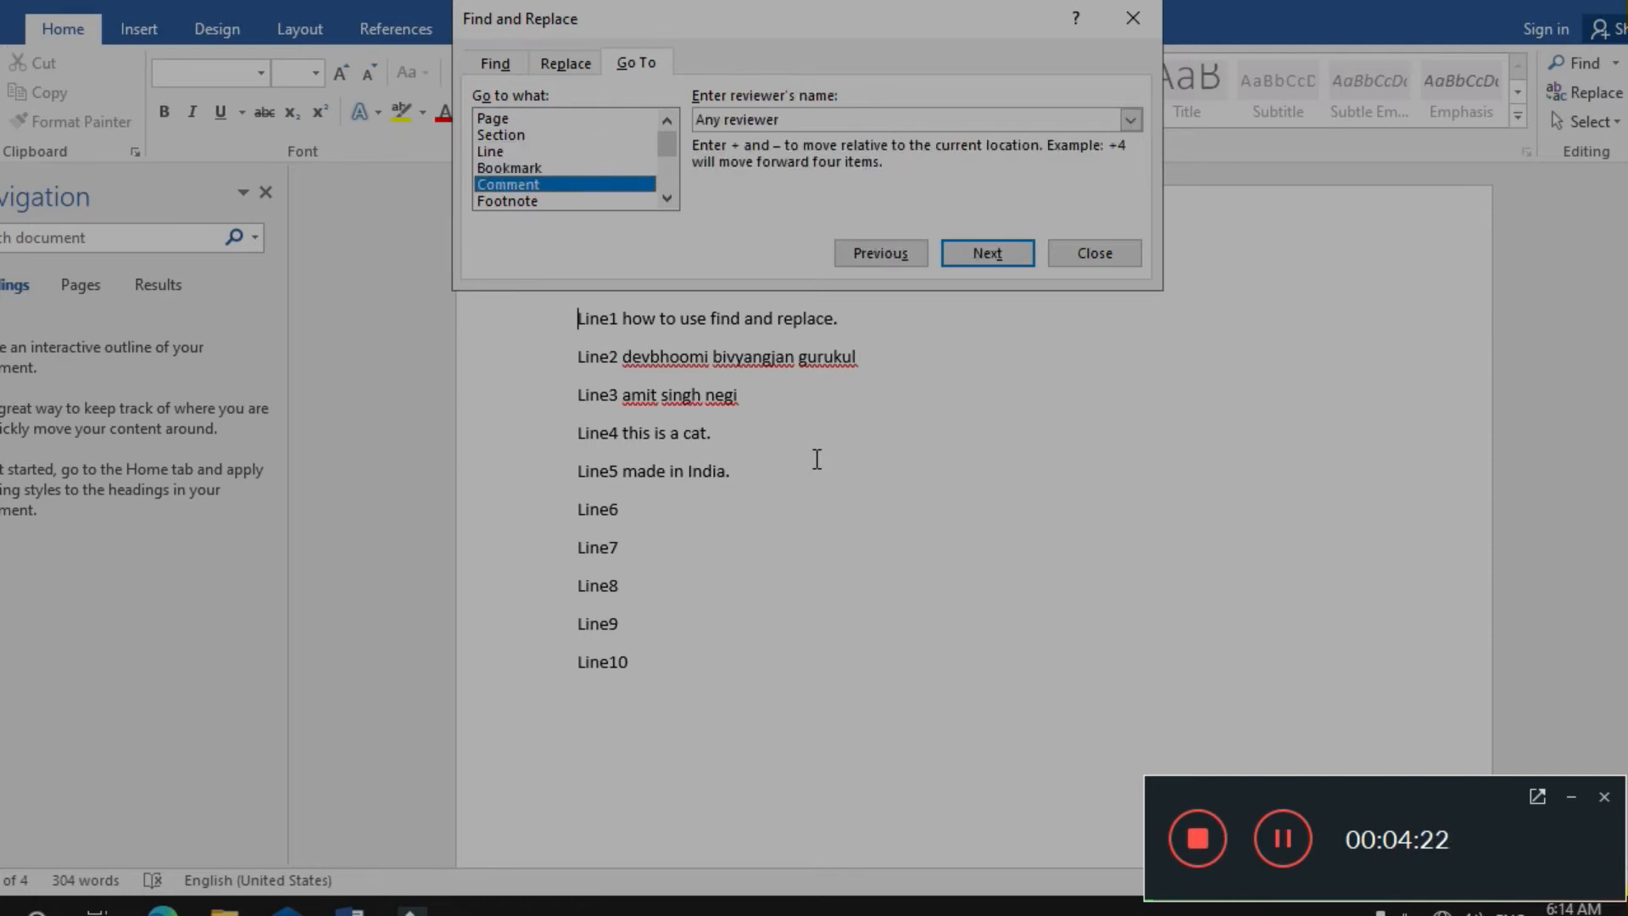
pyautogui.press('Down')
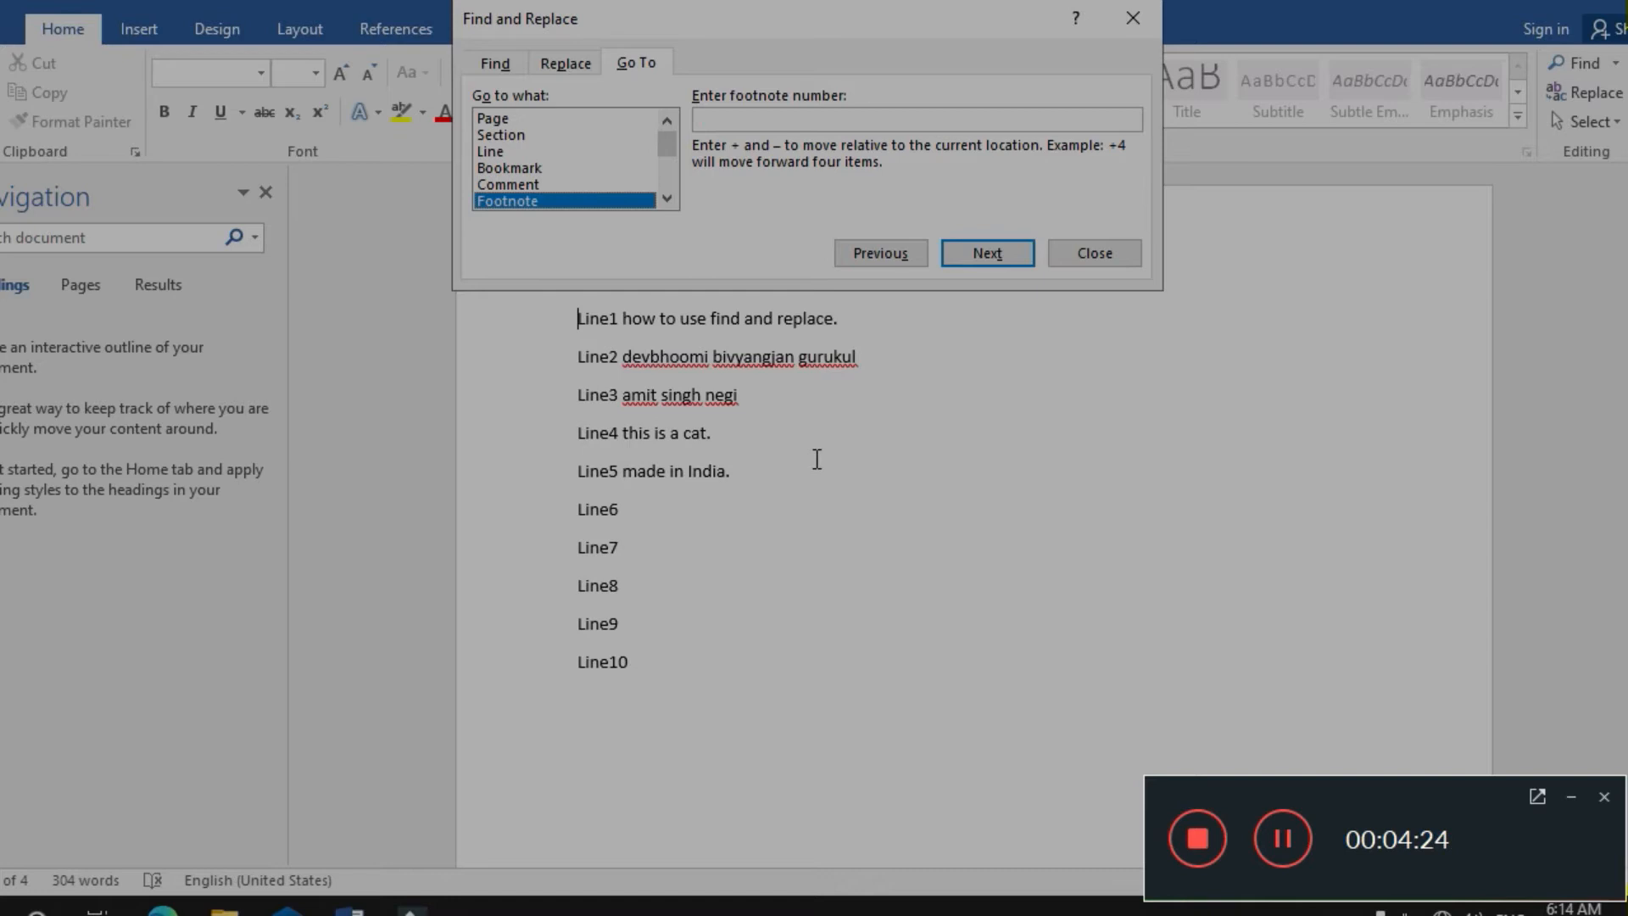
pyautogui.press('Down')
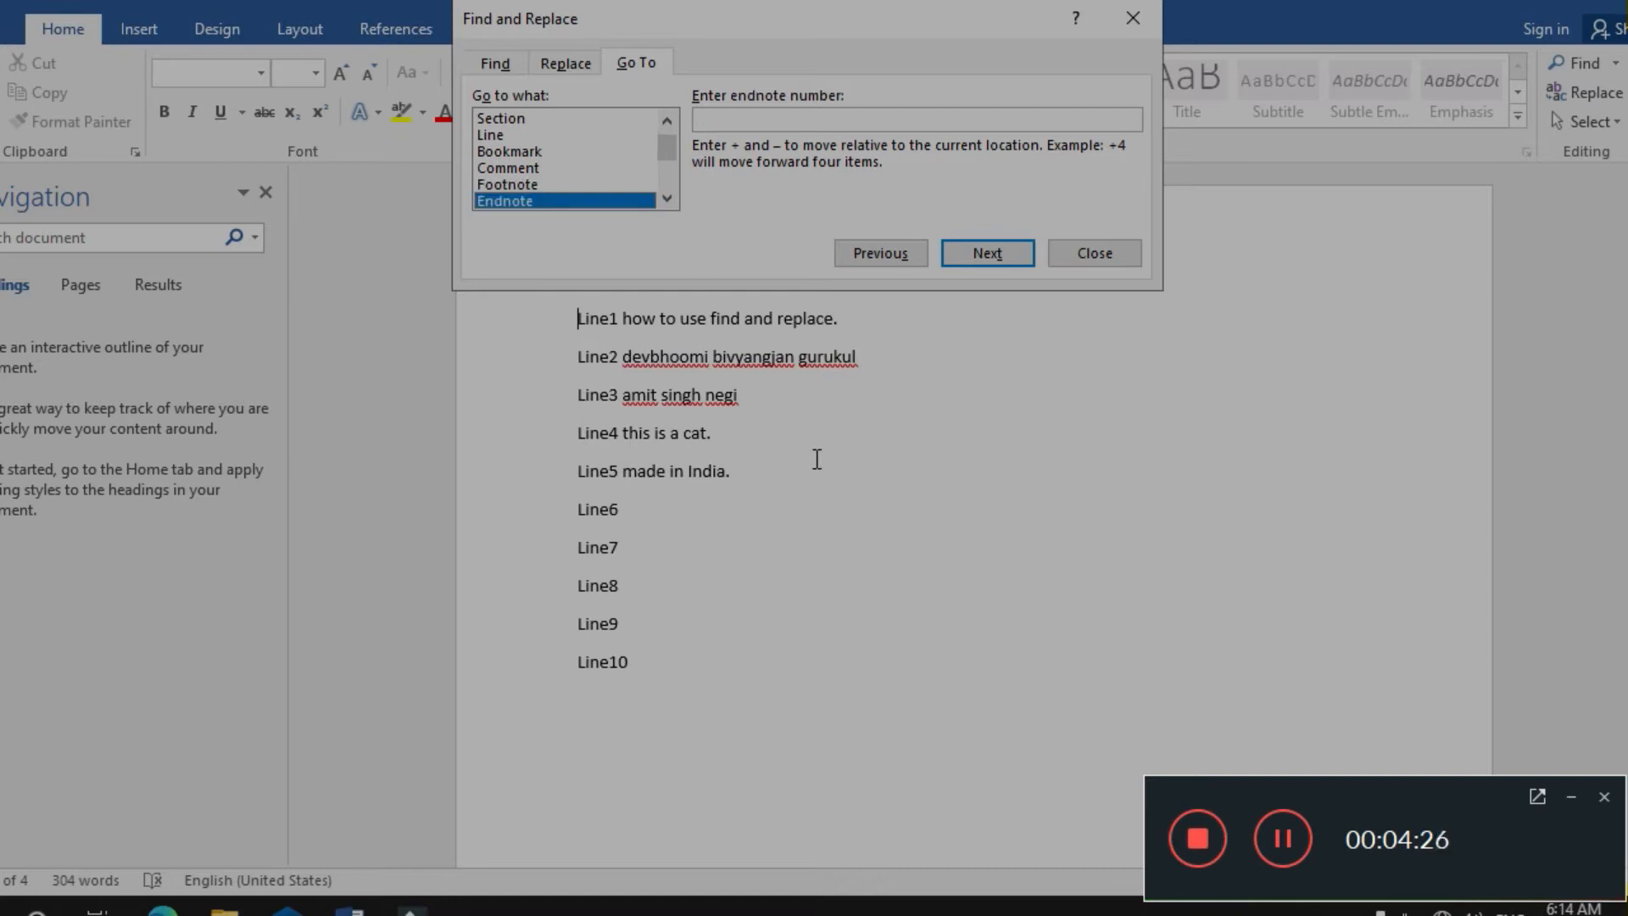
pyautogui.press('Down')
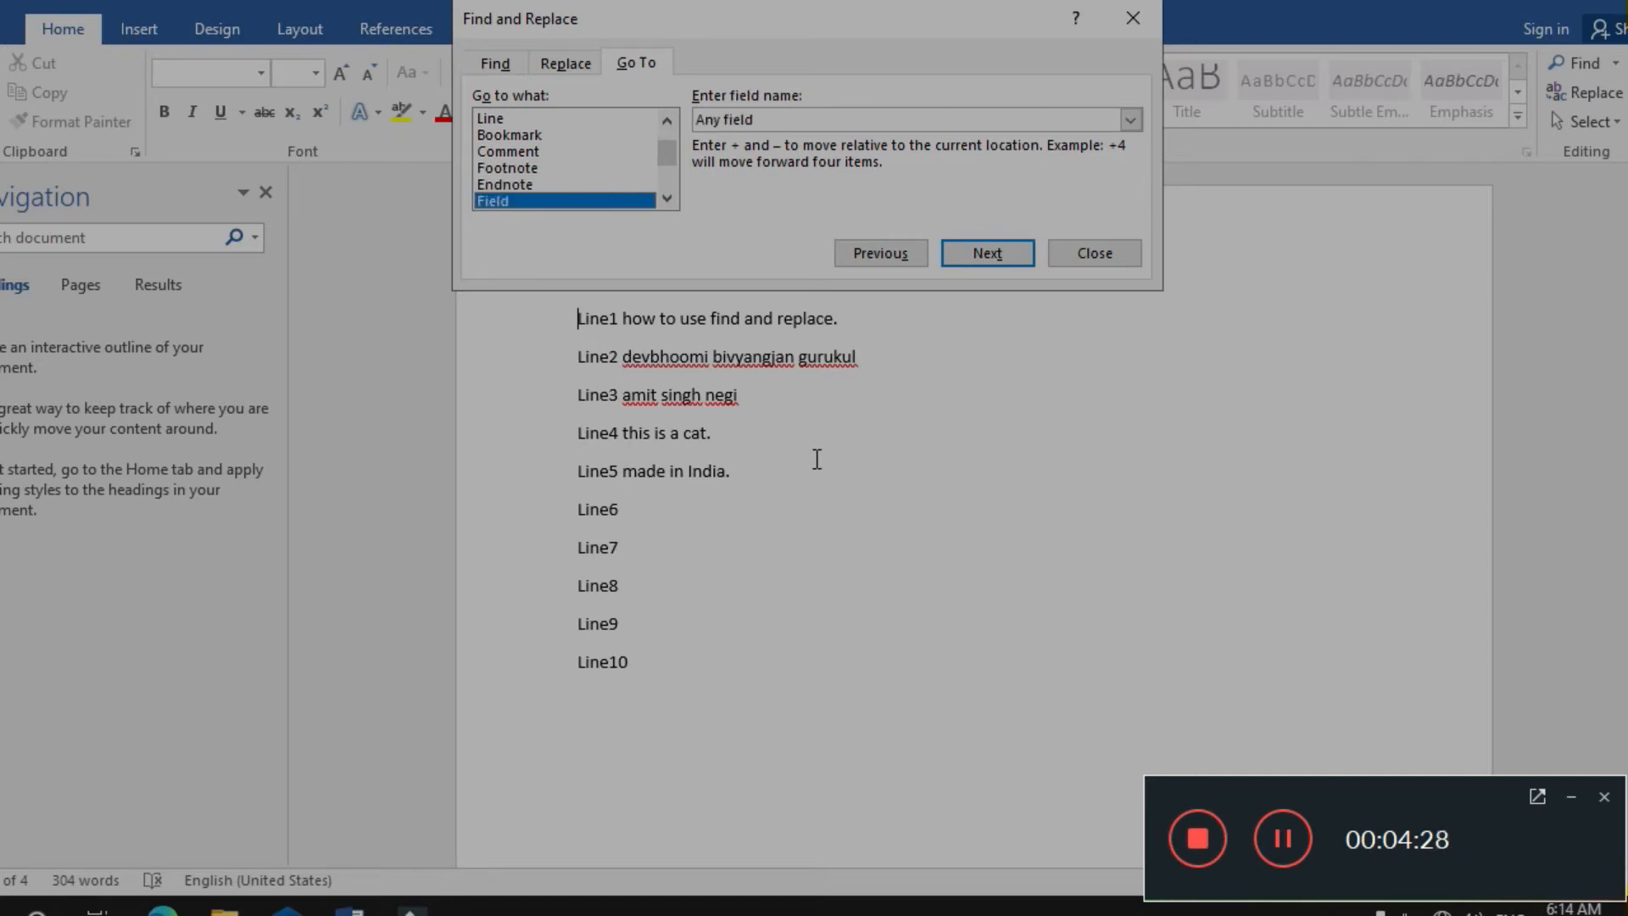
pyautogui.press('Down')
pyautogui.press('Down')
pyautogui.press('Down')
pyautogui.press('Down')
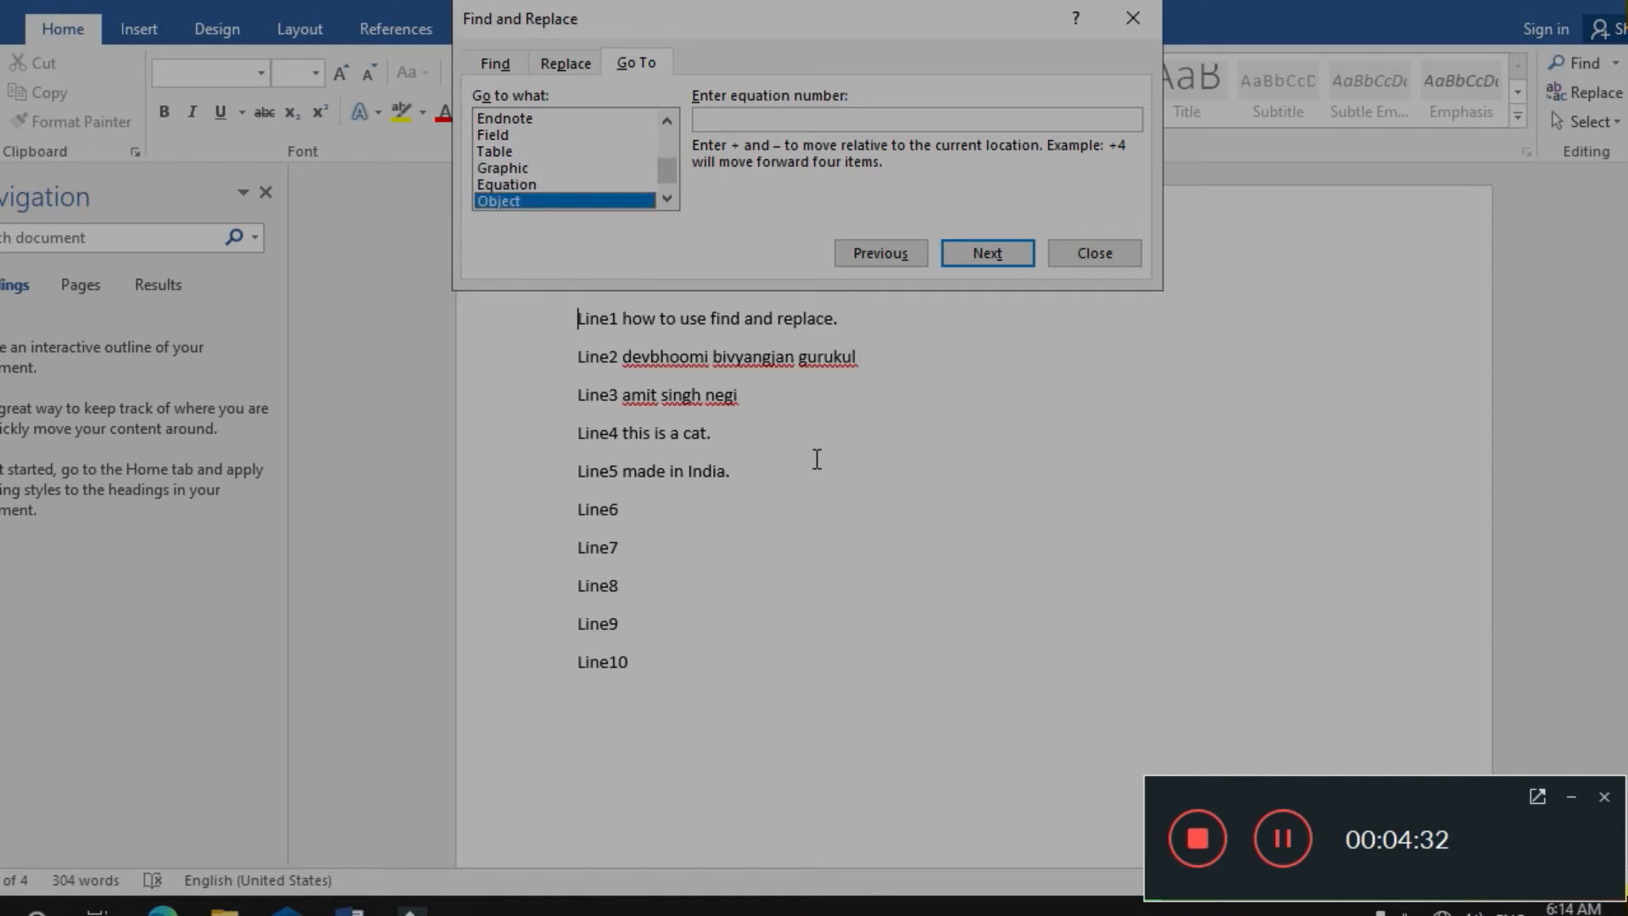
pyautogui.press('Down')
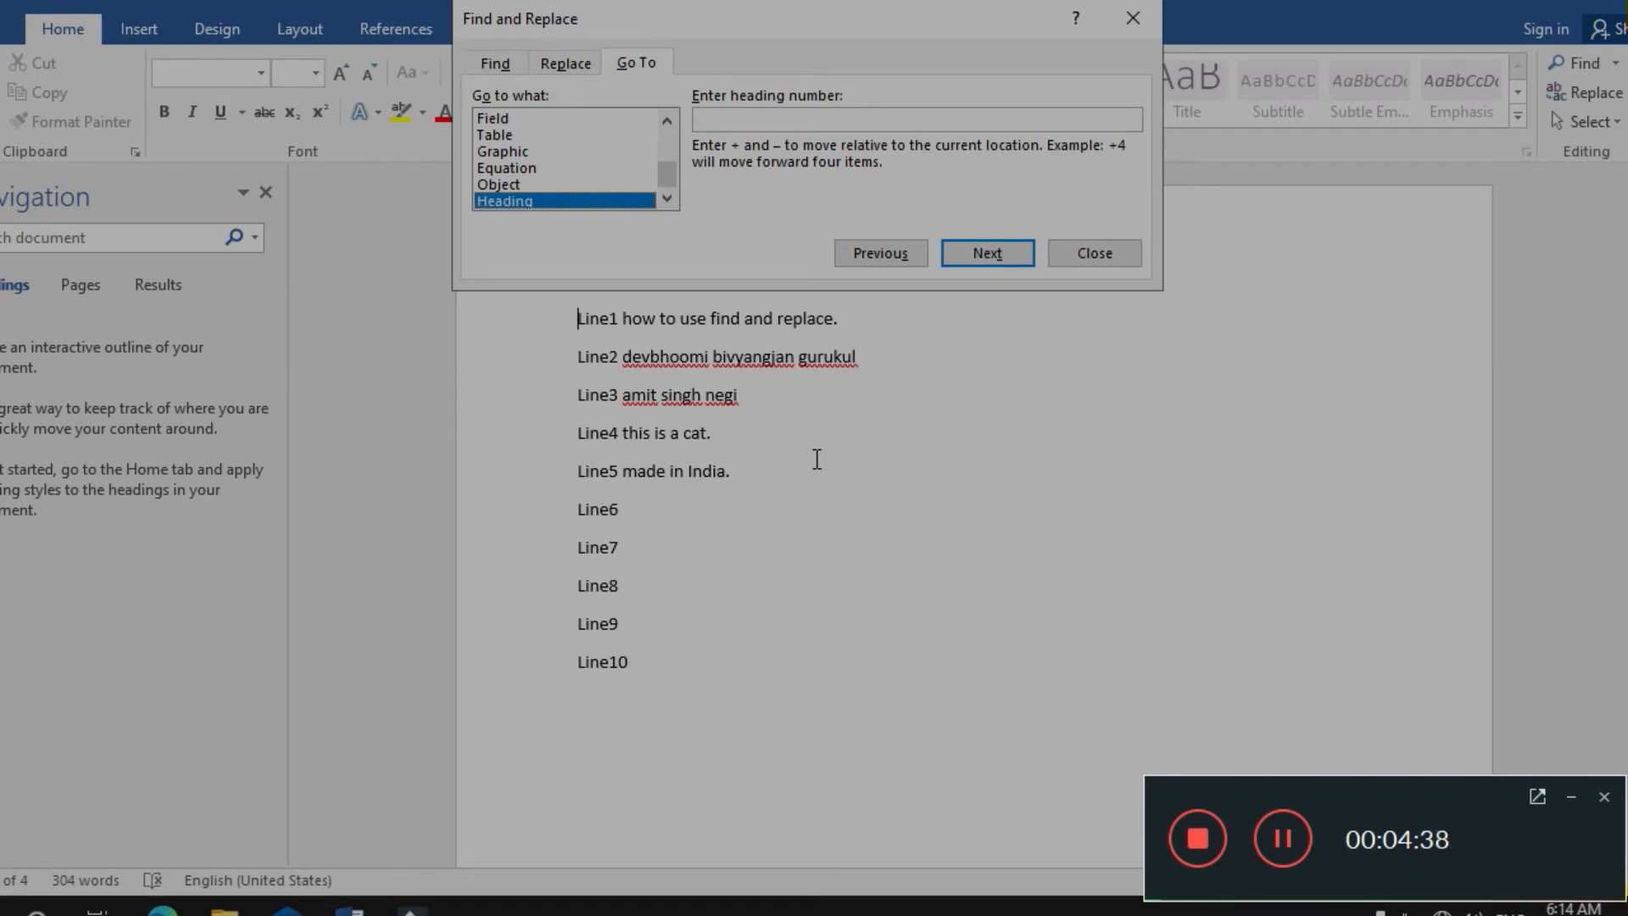
# Choose Page as the Go To target, jump to page 3 and close the dialog.
pyautogui.press('Up')
pyautogui.press('Up')
pyautogui.press('Up')
pyautogui.press('Up')
pyautogui.press('Up')
pyautogui.press('Up')
pyautogui.press('Up')
pyautogui.press('Up')
pyautogui.press('Up')
pyautogui.press('Up')
pyautogui.press('Up')
pyautogui.press('Up')
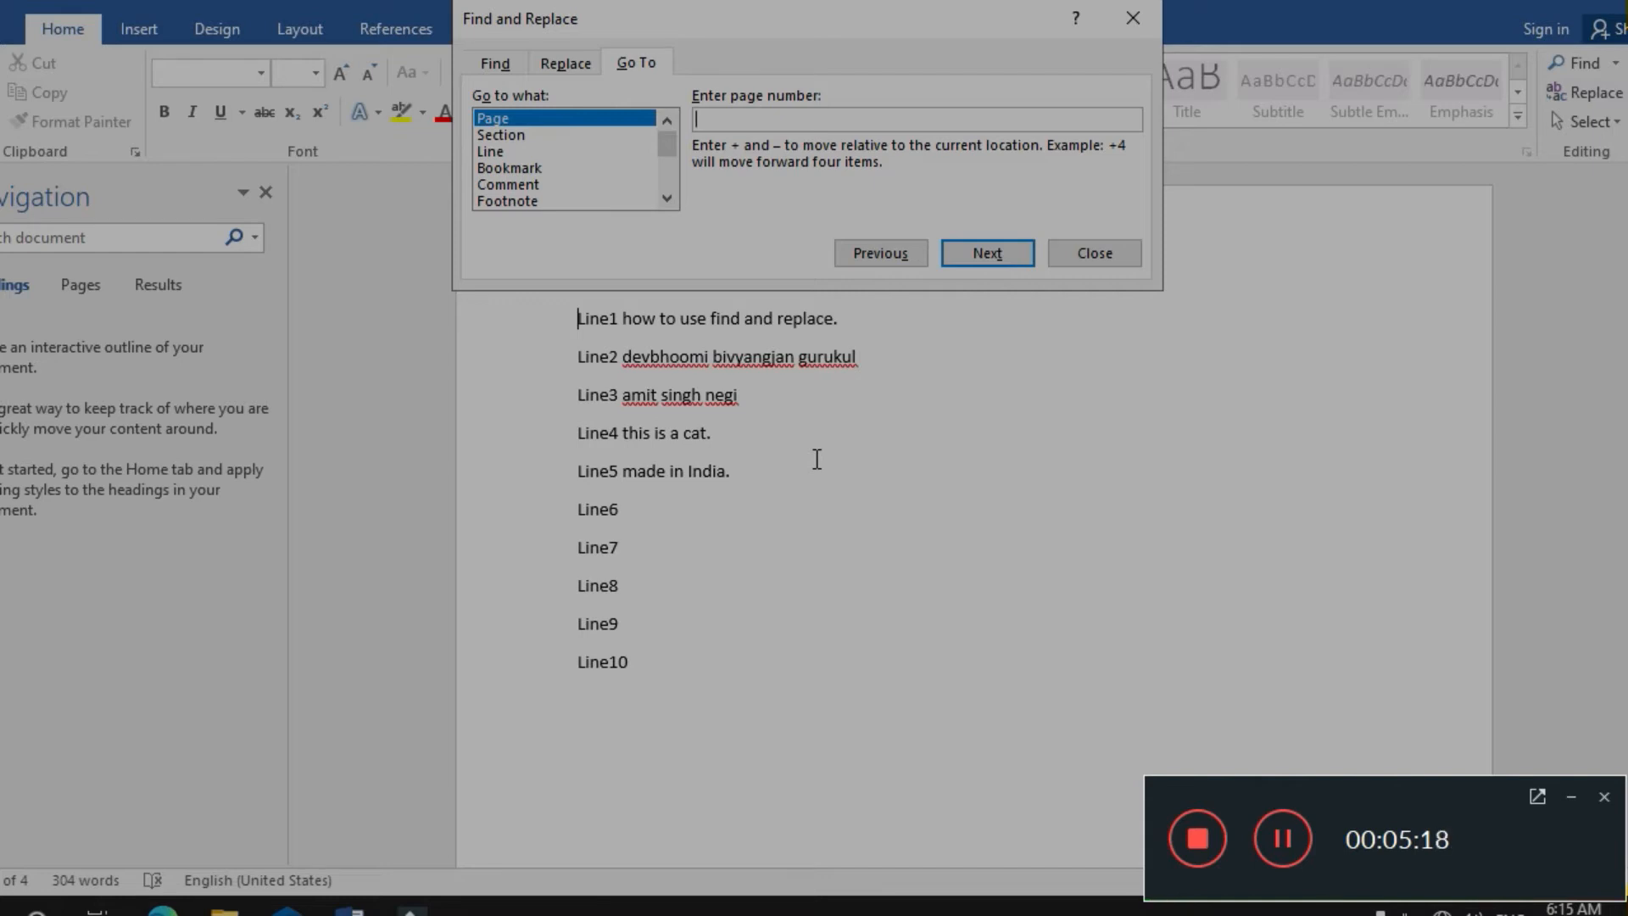
pyautogui.write('3')
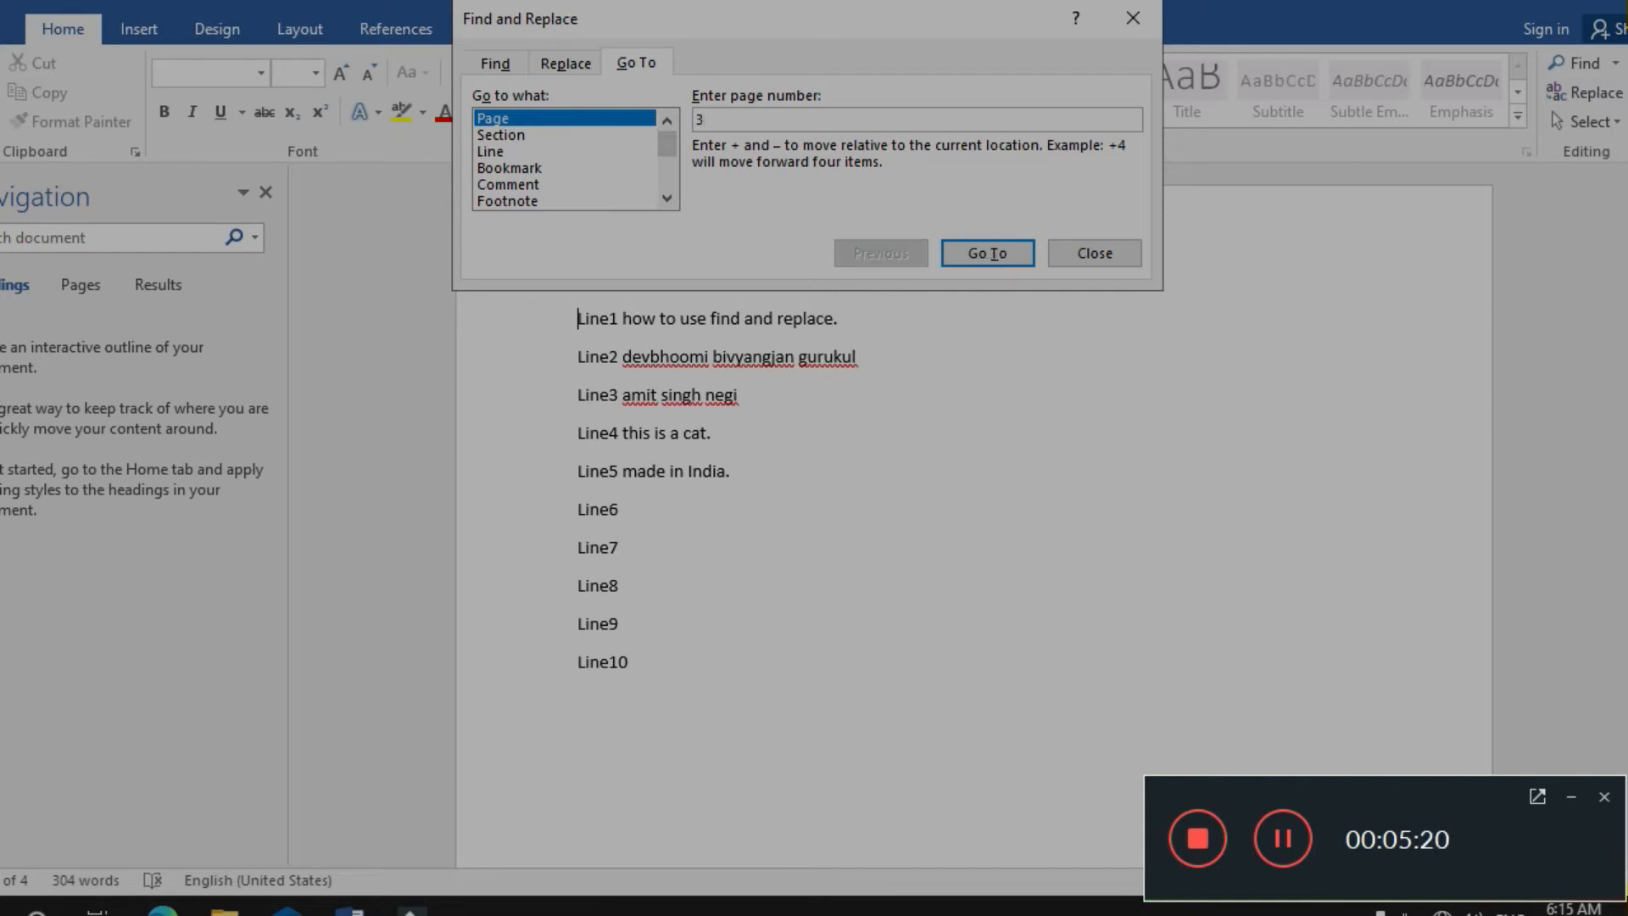
pyautogui.press('Tab')
pyautogui.press('Return')
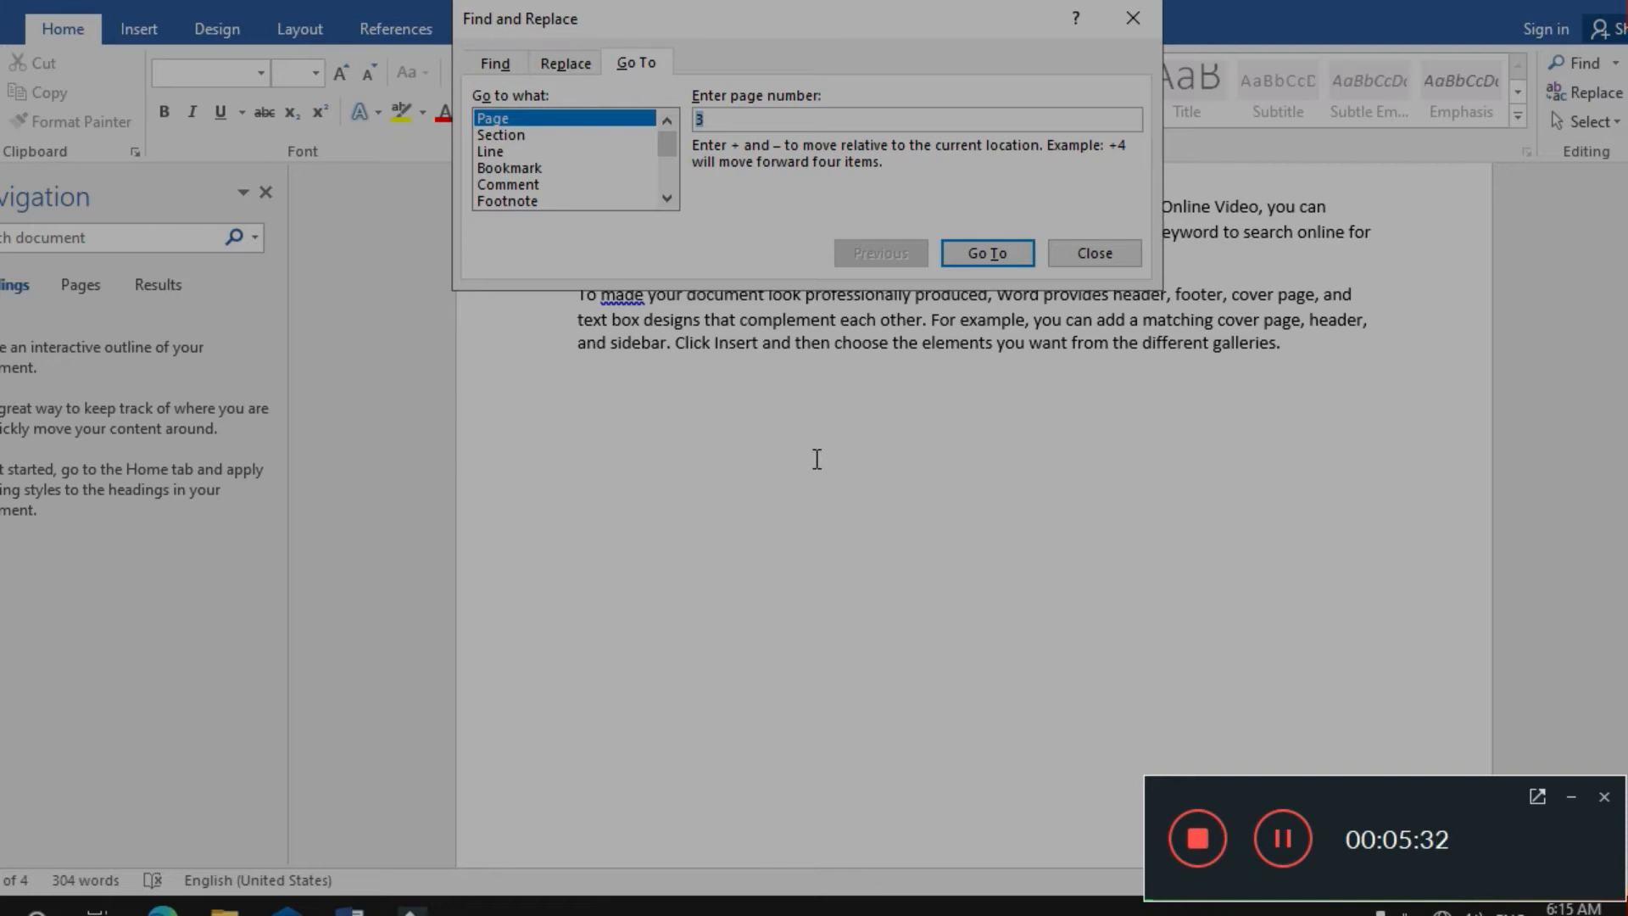
pyautogui.hotkey('shift', 'Tab')
pyautogui.hotkey('shift', 'Tab')
pyautogui.hotkey('shift', 'Tab')
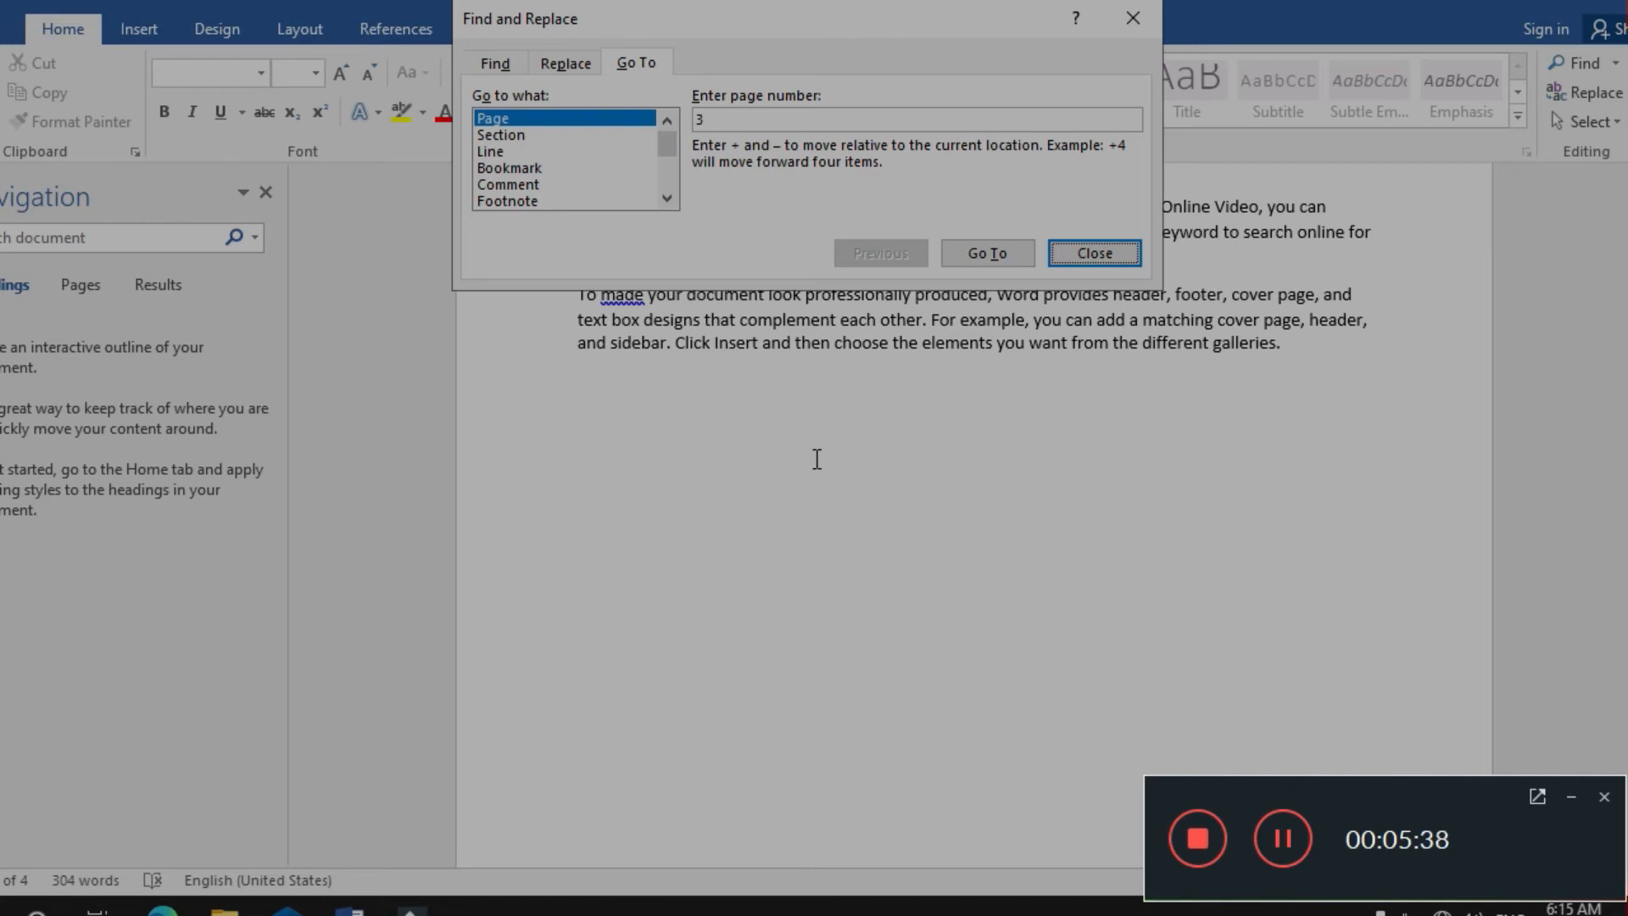
pyautogui.press('Escape')
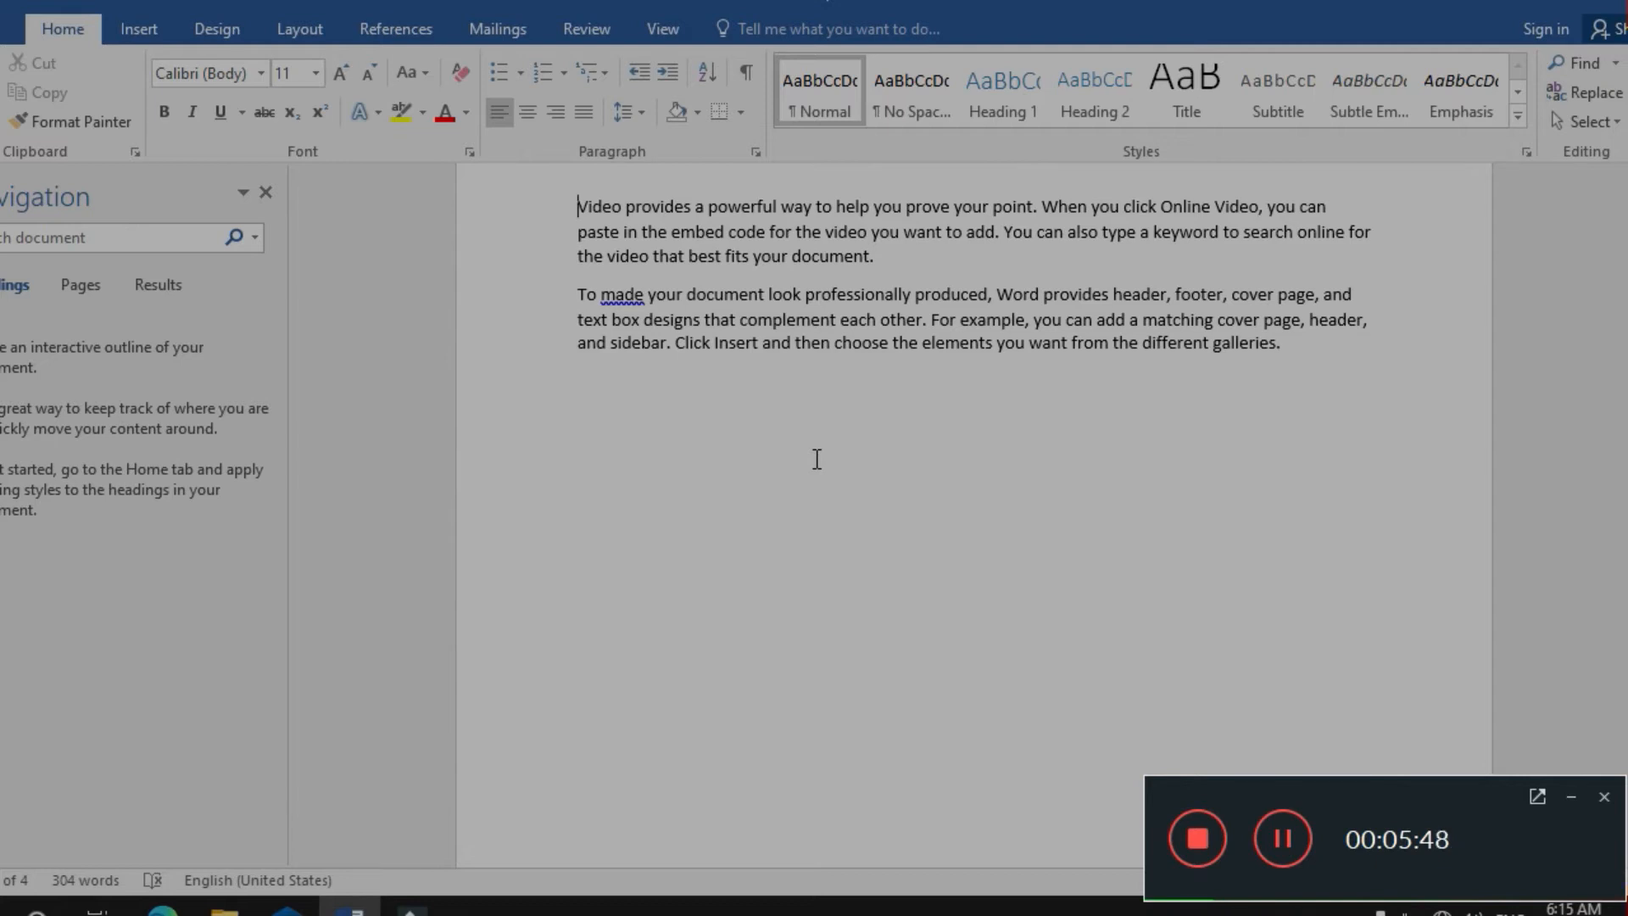
# Use Go To to jump to page 1 of the document and dismiss the dialog.
pyautogui.hotkey('ctrl', 'Return')
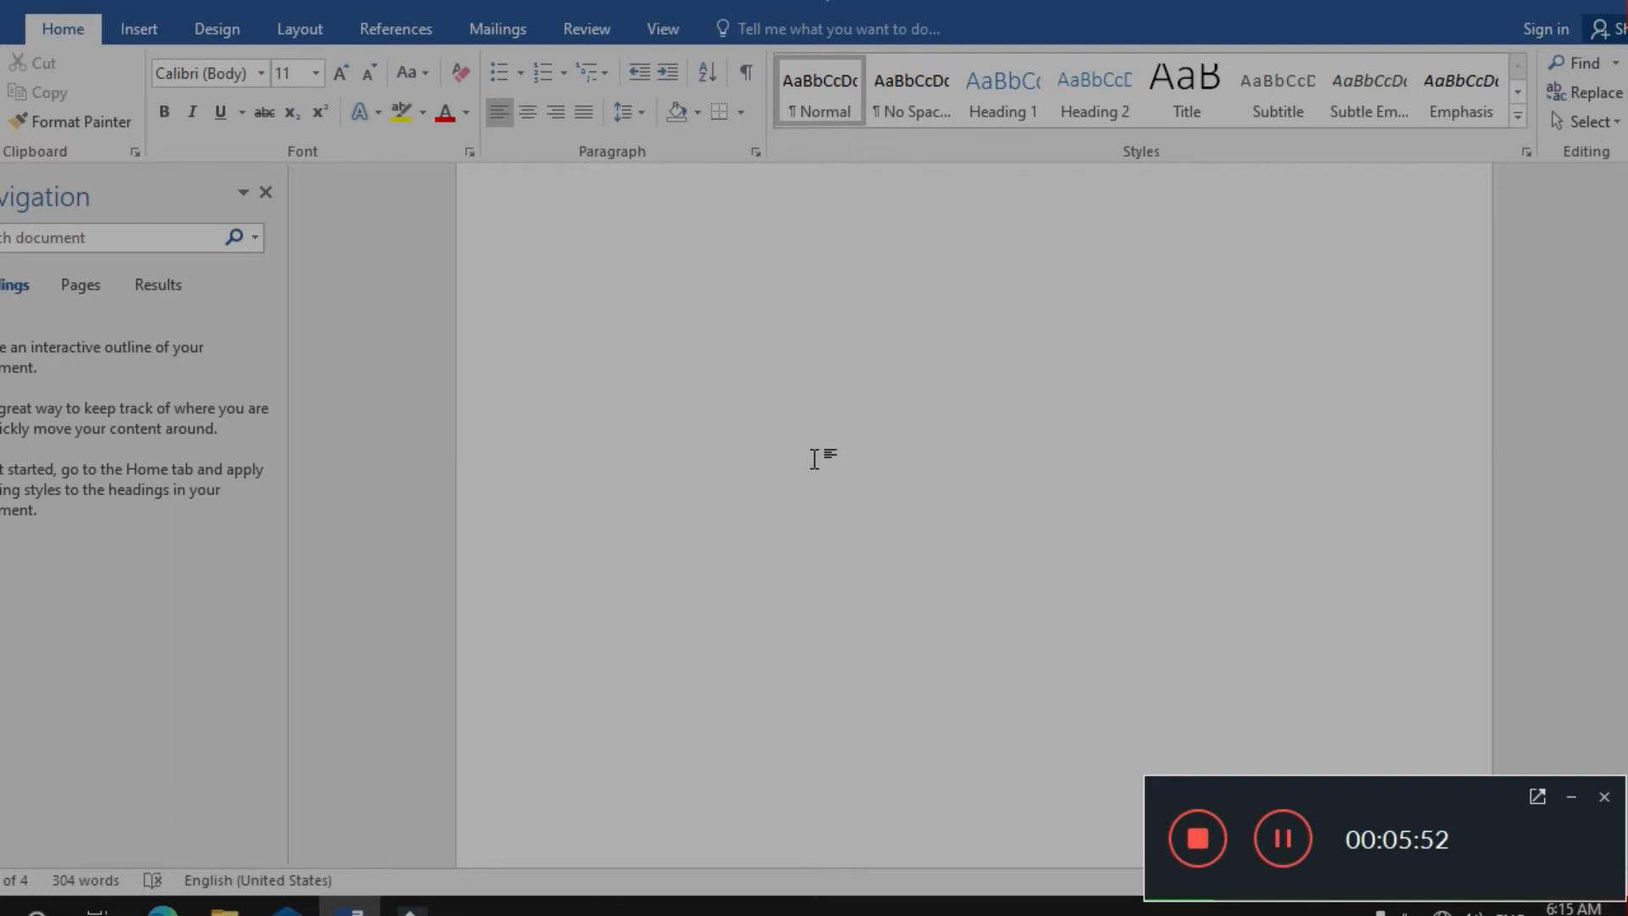
pyautogui.scroll(-5, 814, 458)
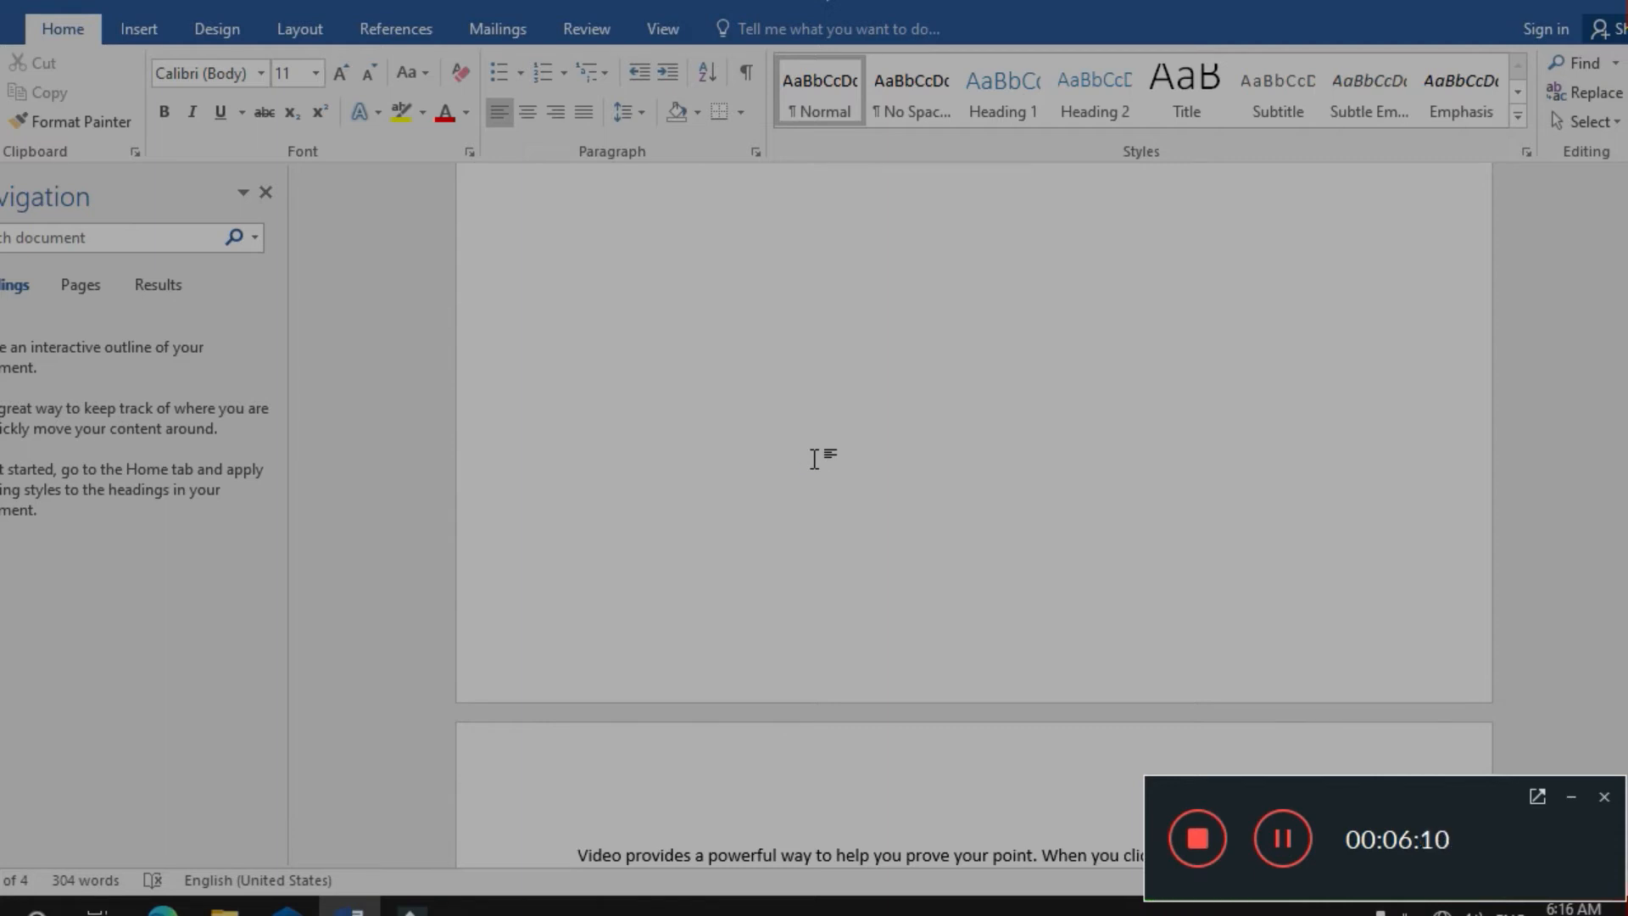
pyautogui.hotkey('ctrl', 'g')
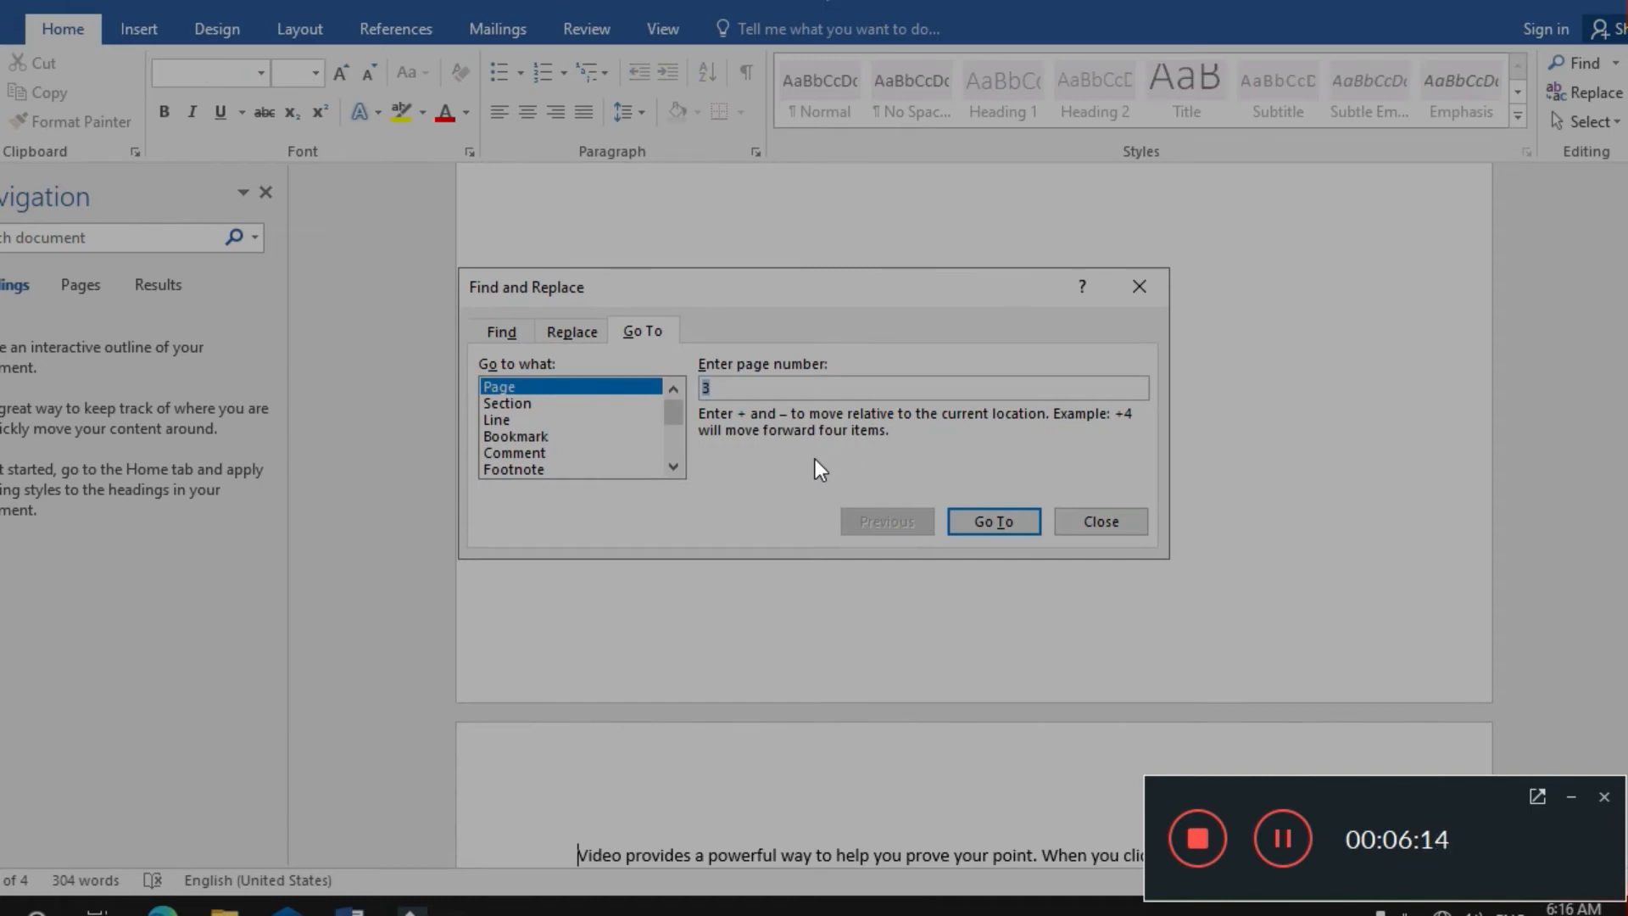
pyautogui.press('BackSpace')
pyautogui.write('1')
pyautogui.press('Return')
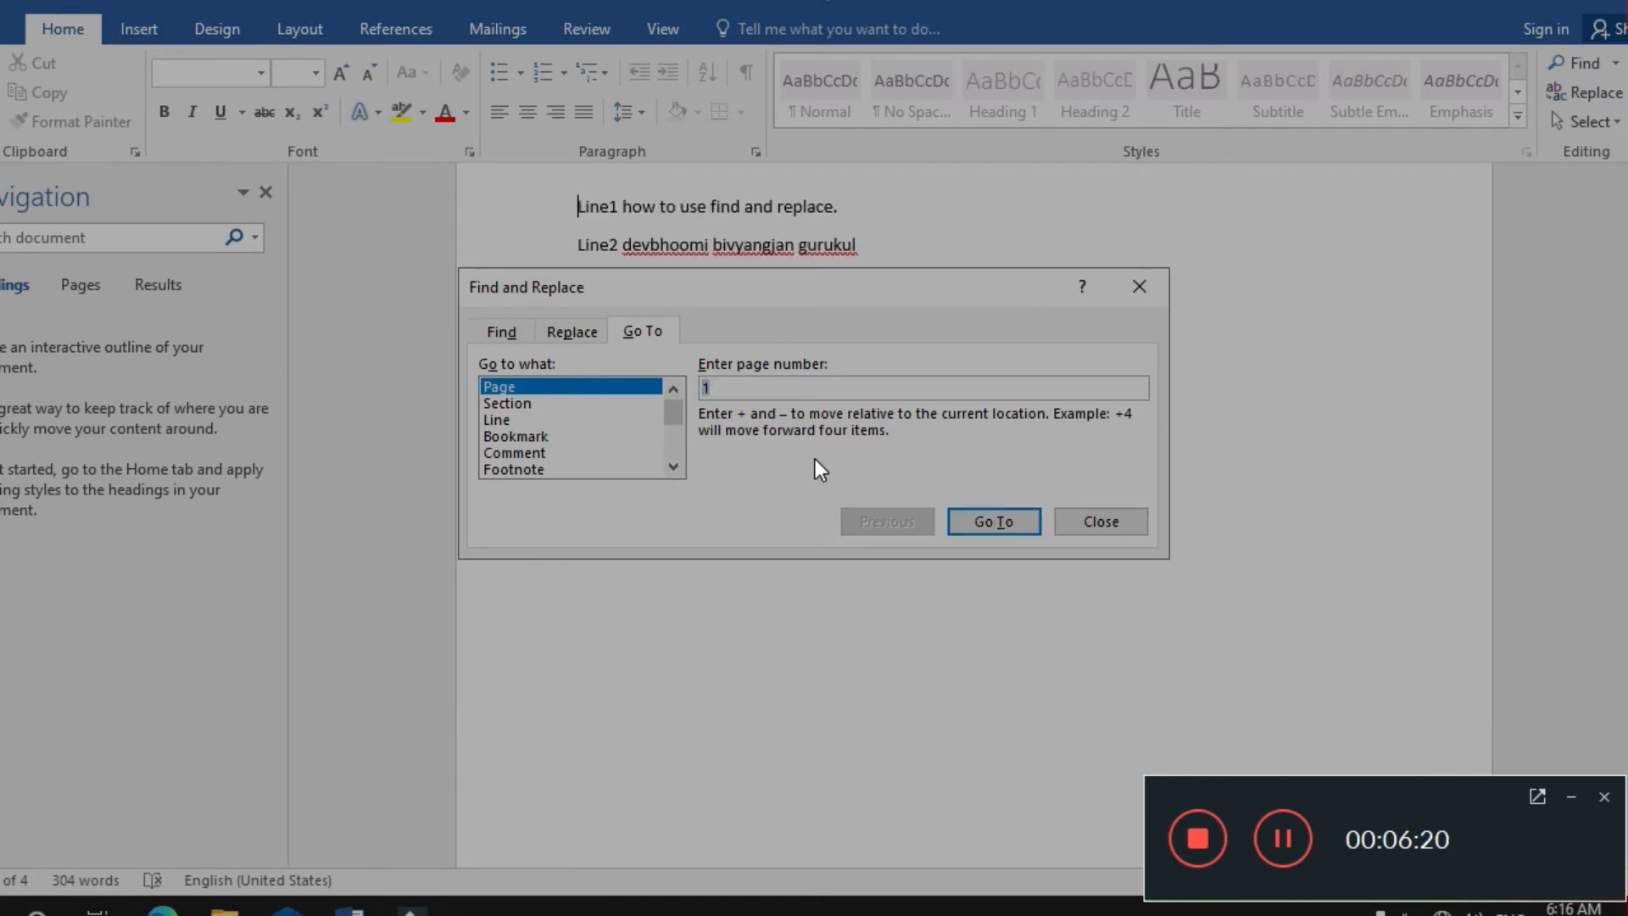
pyautogui.hotkey('shift', 'Tab')
pyautogui.hotkey('shift', 'Tab')
pyautogui.hotkey('shift', 'Tab')
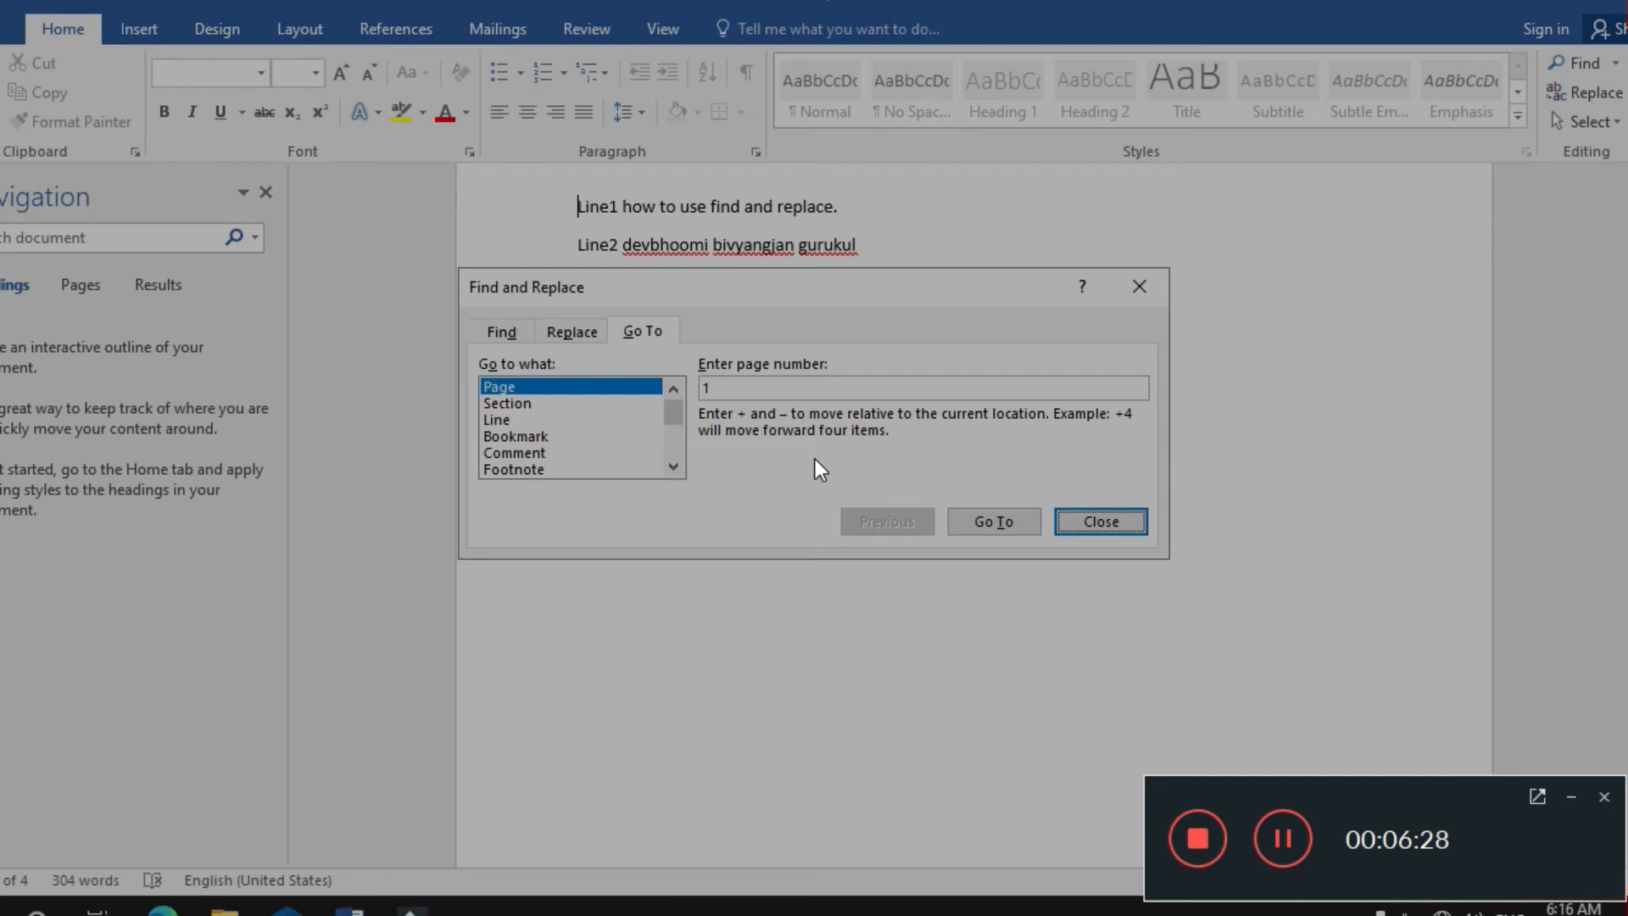
pyautogui.press('Escape')
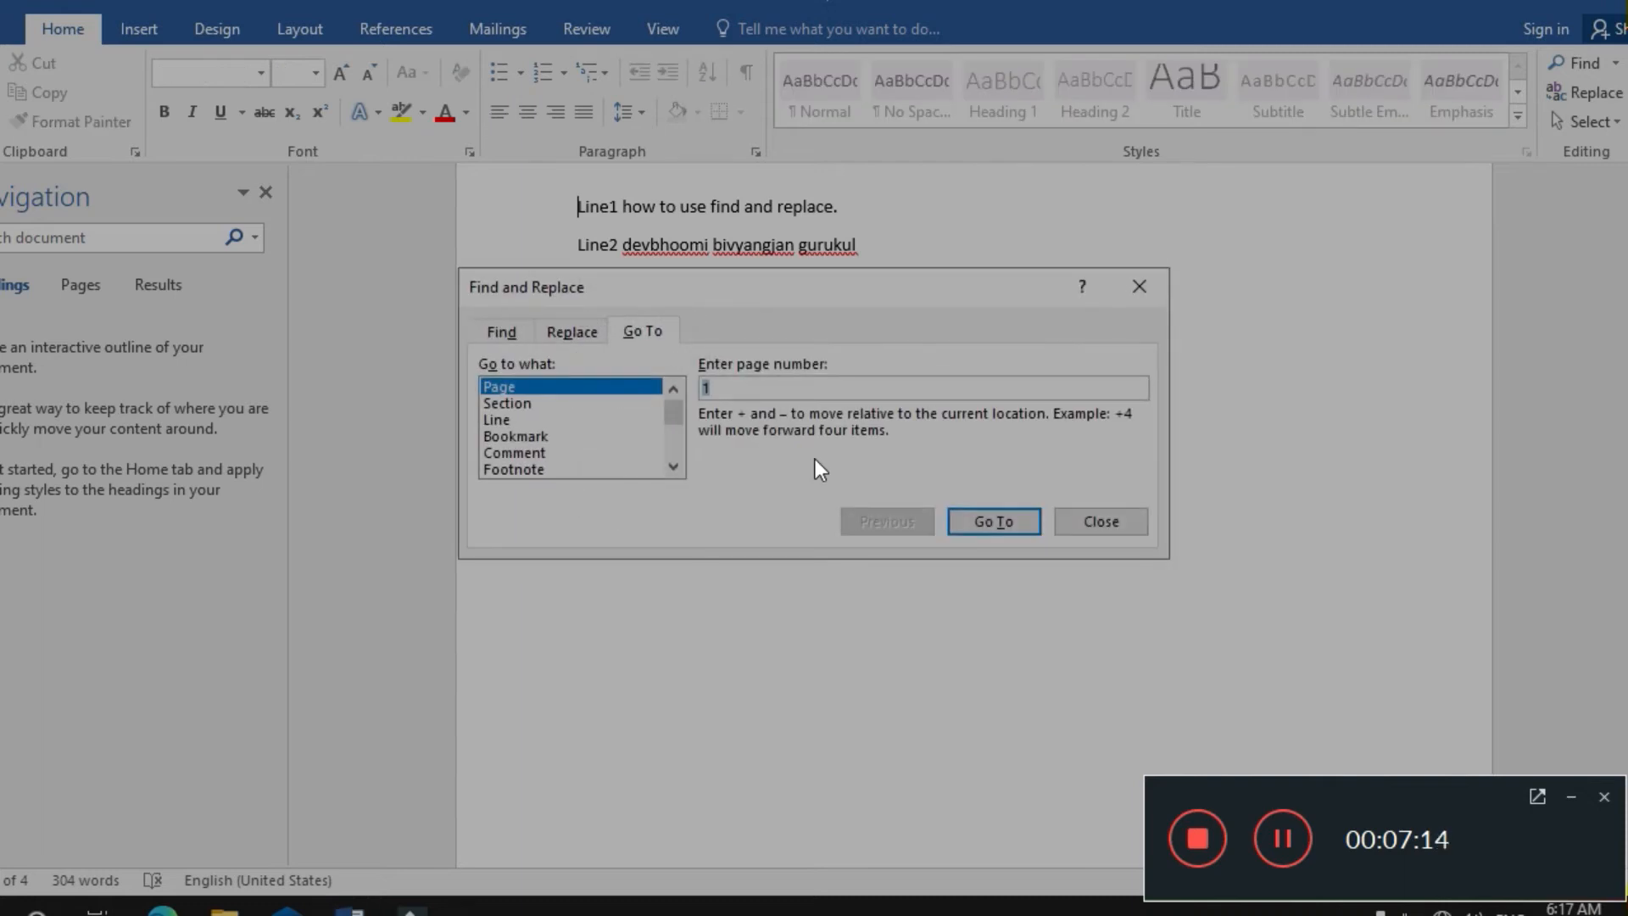
# Choose Line as the Go To target and jump to line 5 of the document.
pyautogui.hotkey('shift', 'Tab')
pyautogui.press('Down')
pyautogui.press('Down')
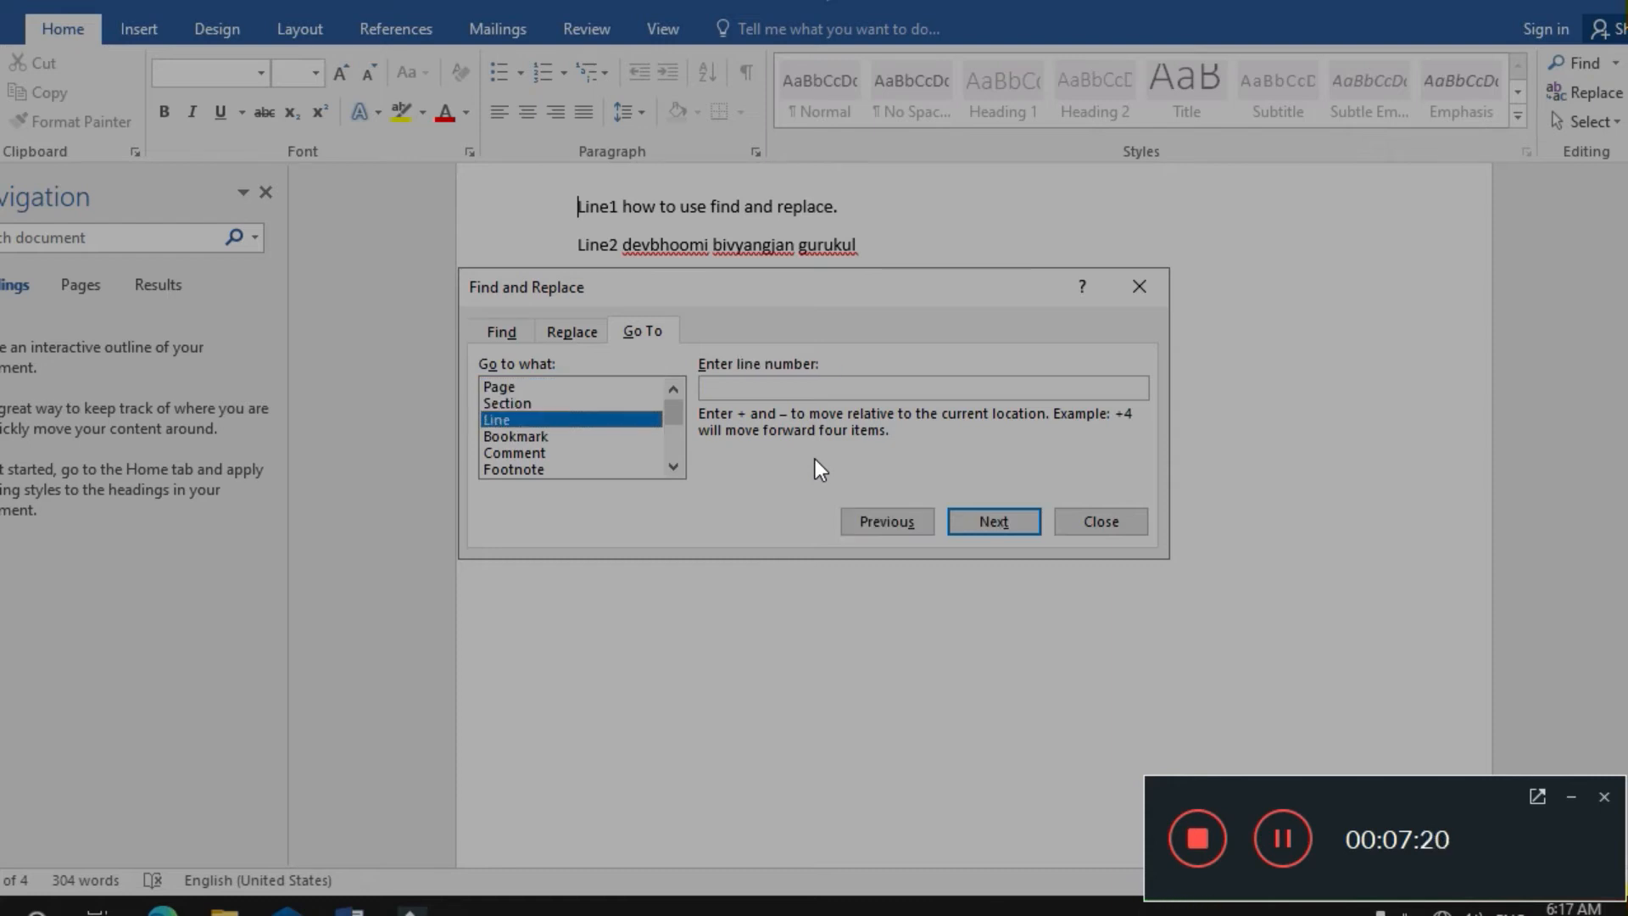
pyautogui.press('Tab')
pyautogui.write('5')
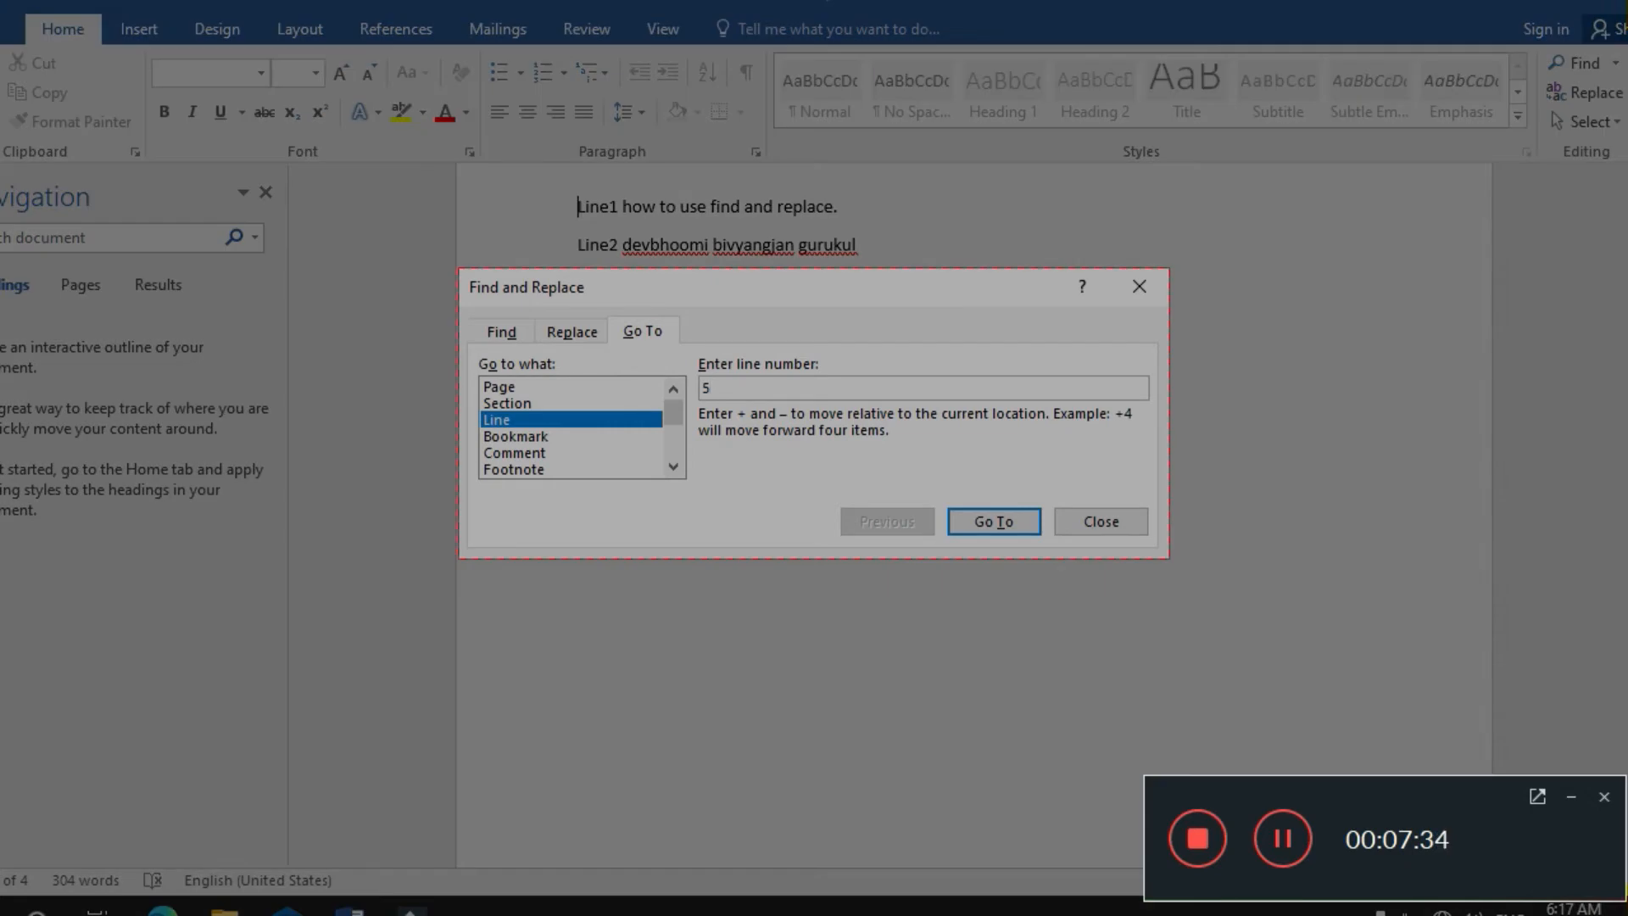
pyautogui.press('Tab')
pyautogui.press('Return')
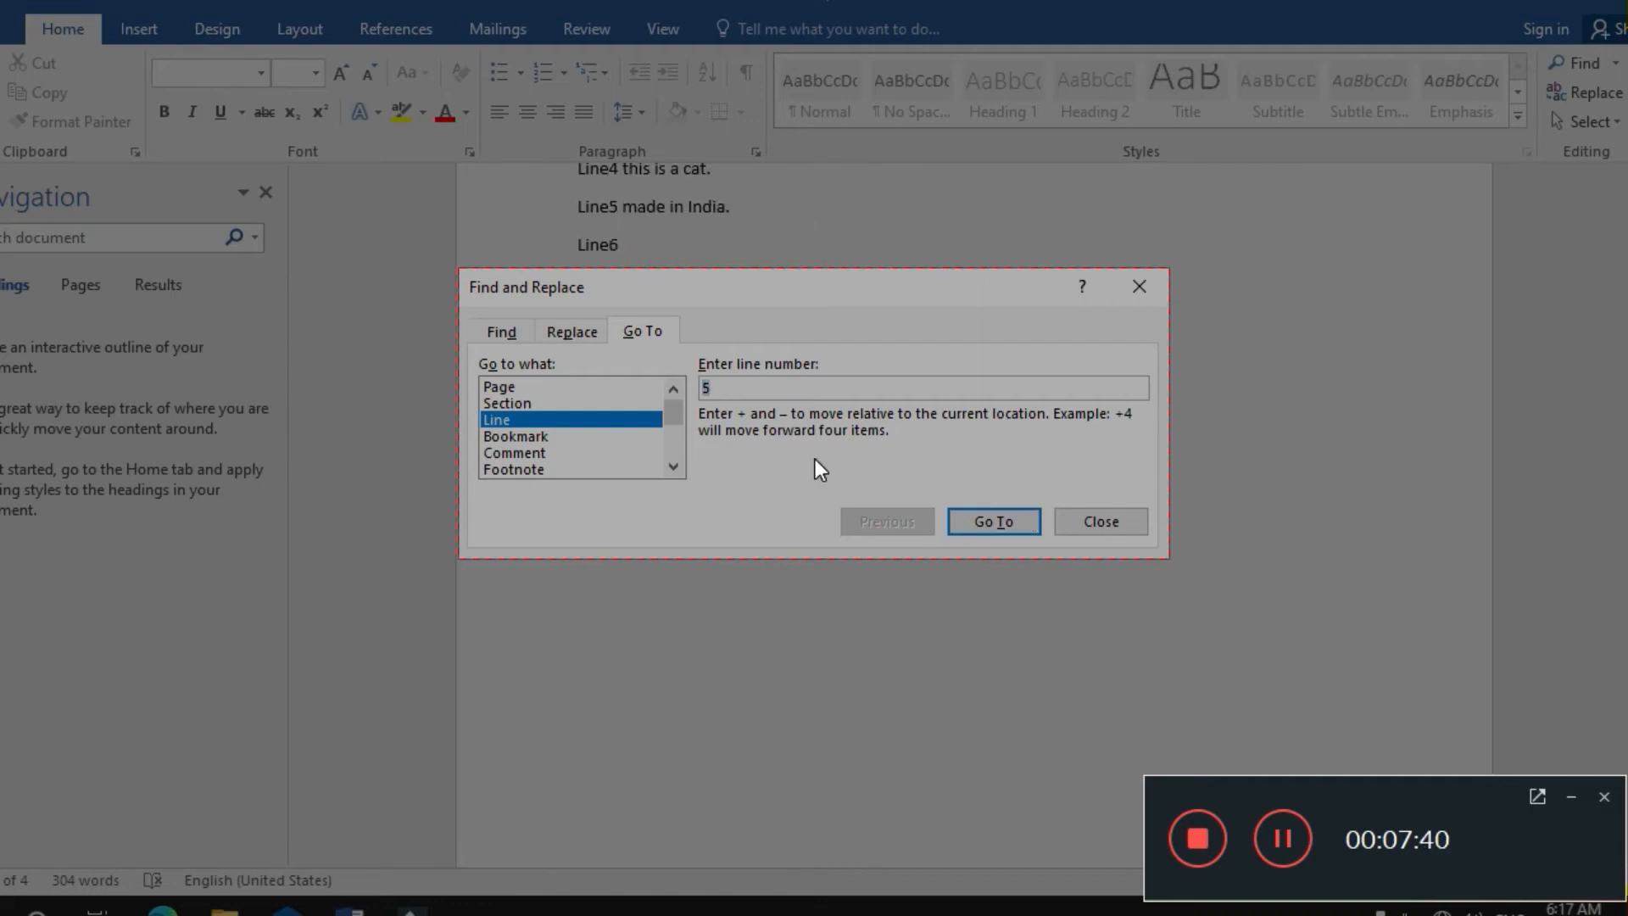
pyautogui.hotkey('shift', 'Tab')
pyautogui.hotkey('shift', 'Tab')
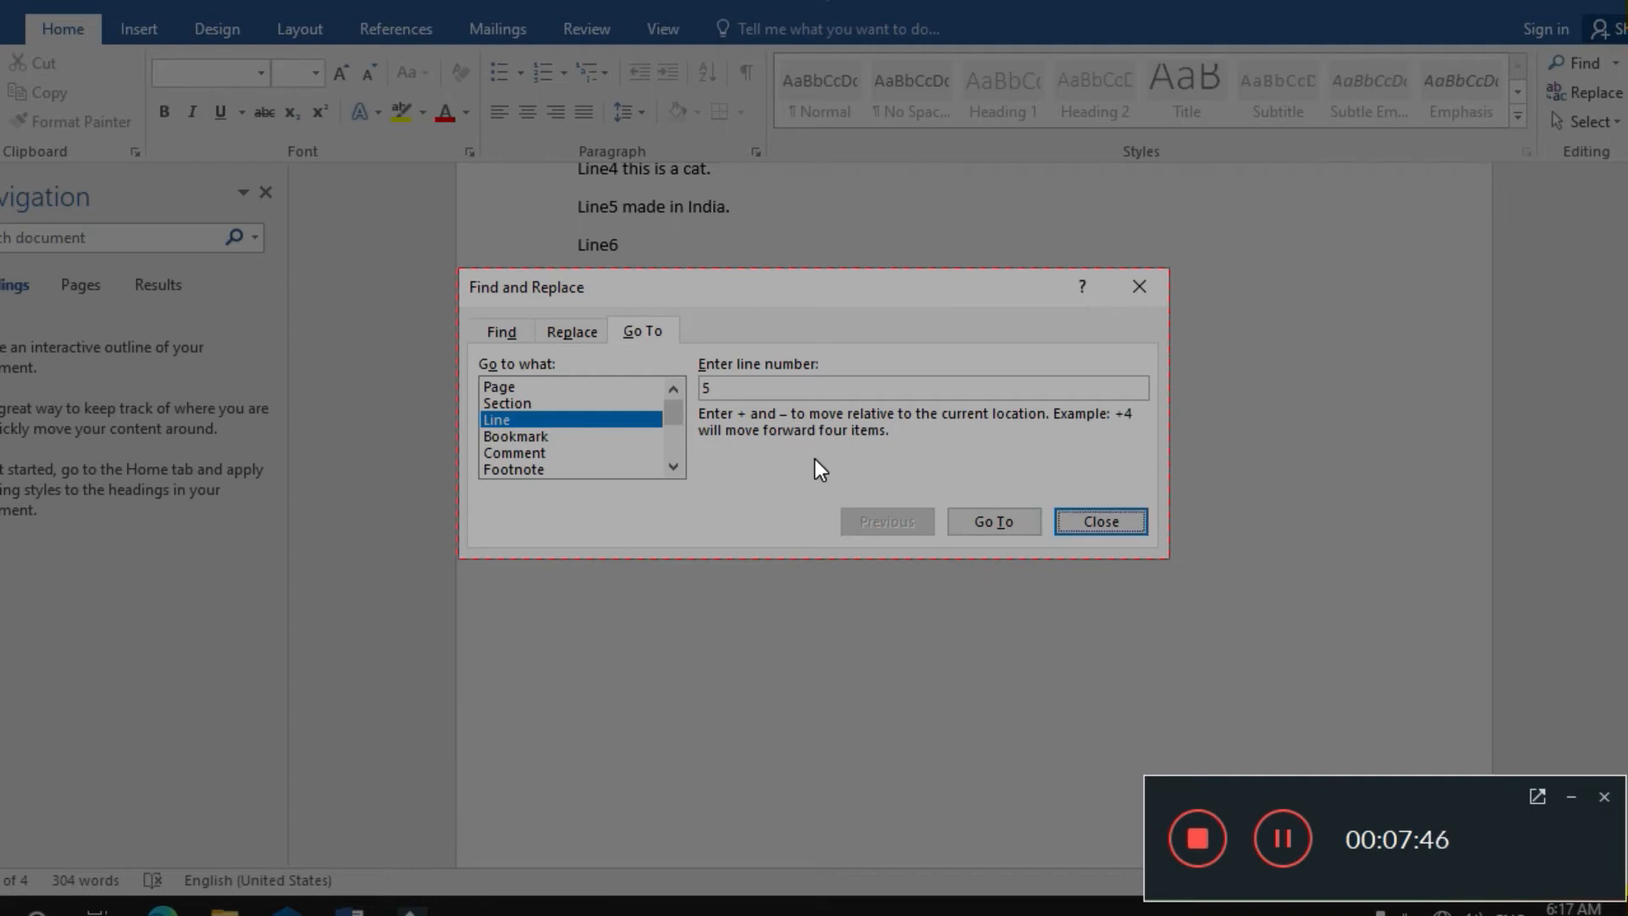
# Close the Go To dialog and move the cursor one line up and back to verify its position at line 5.
pyautogui.press('Return')
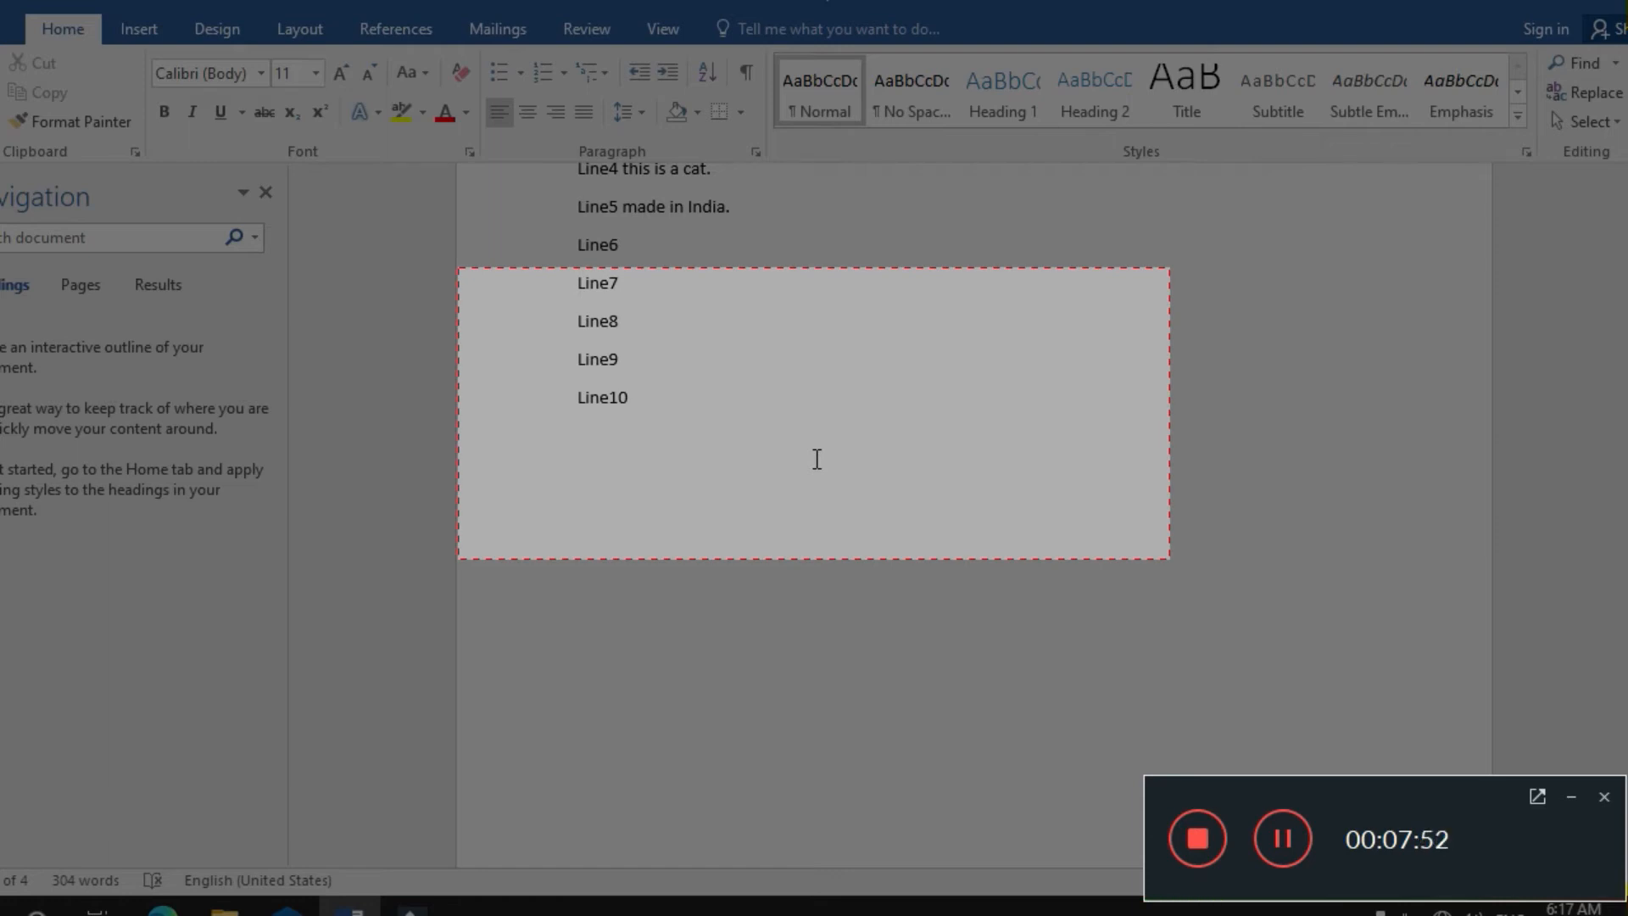
pyautogui.press('Up')
pyautogui.press('Down')
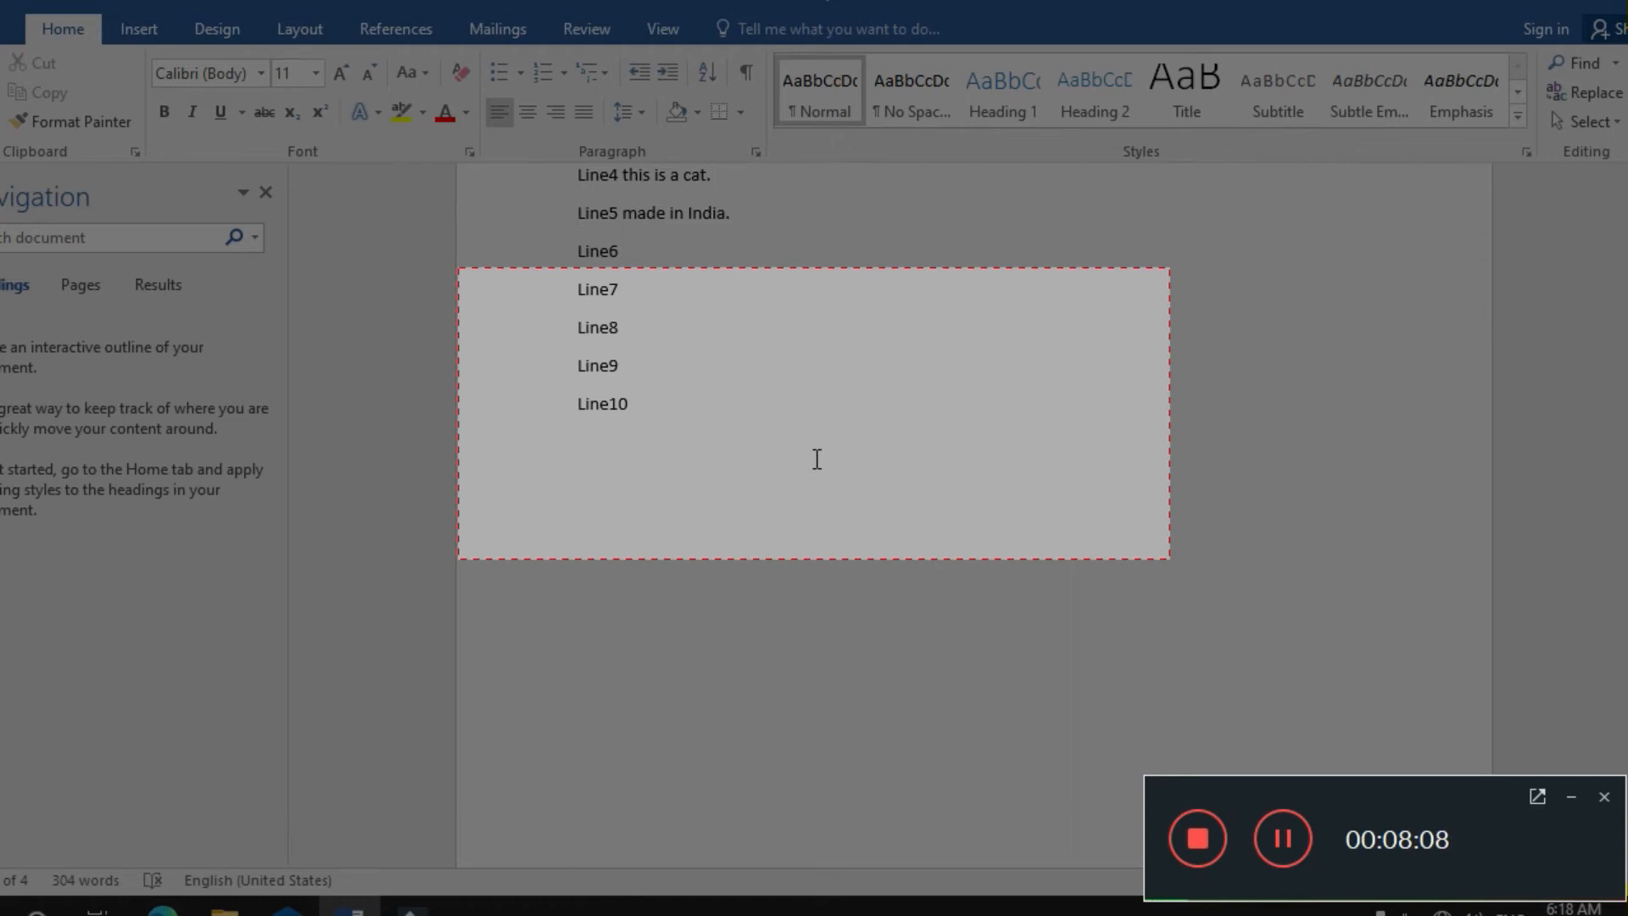
# Use Go To to jump to line 10, close the dialog and verify the cursor position by moving one line up and back.
pyautogui.hotkey('ctrl', 'g')
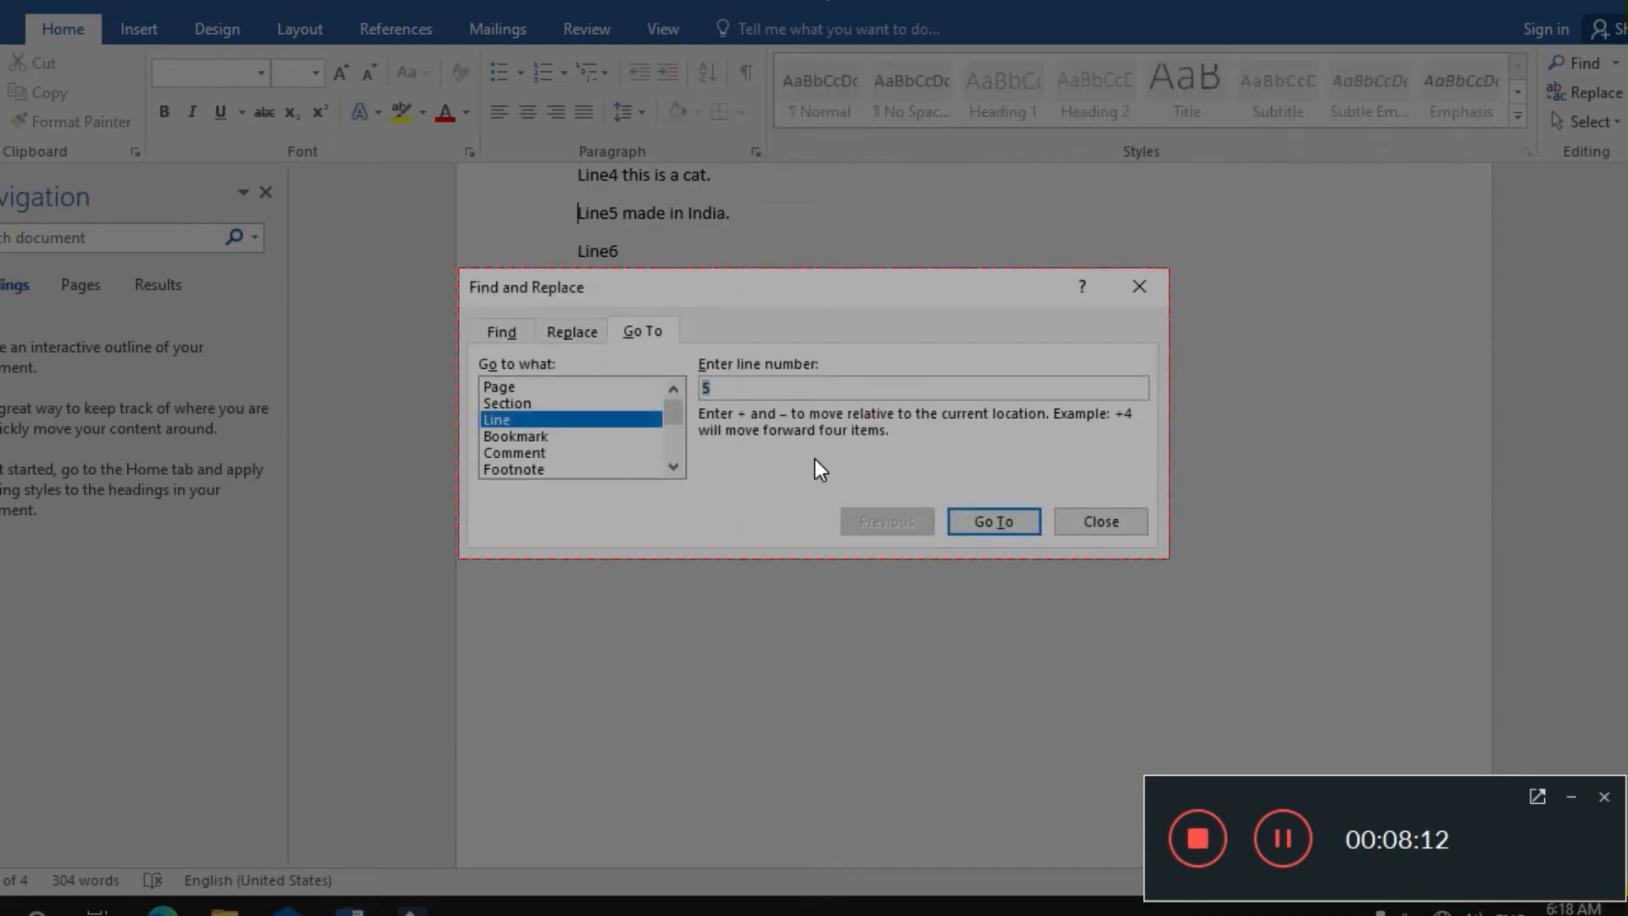
pyautogui.press('Tab')
pyautogui.press('Return')
pyautogui.press('BackSpace')
pyautogui.write('10')
pyautogui.press('Return')
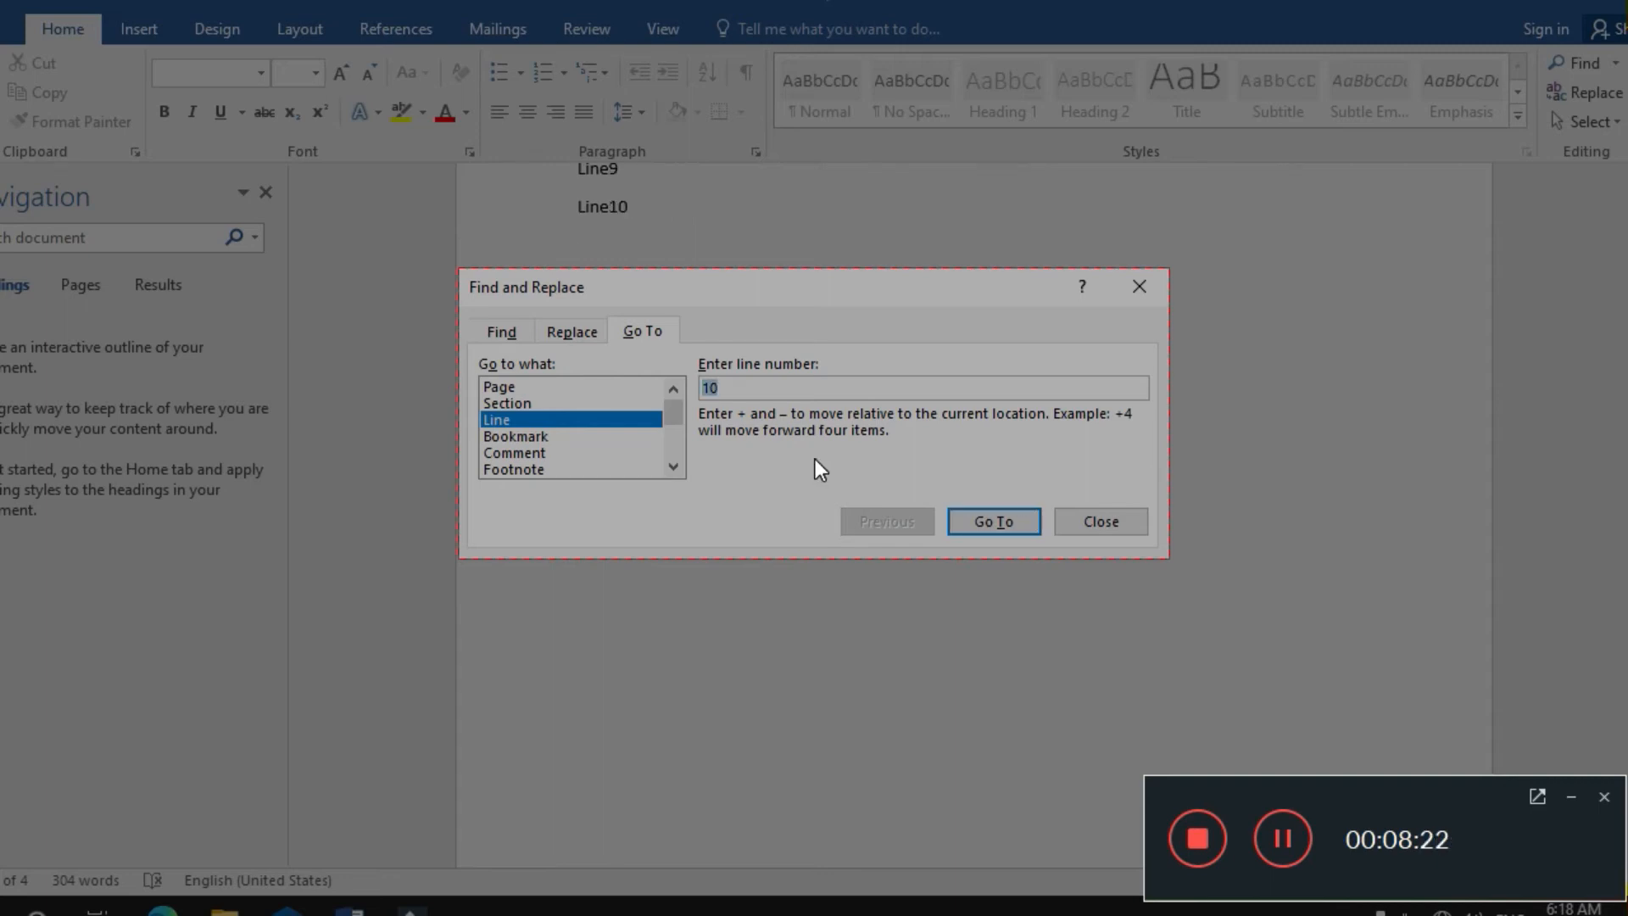
pyautogui.hotkey('shift', 'Tab')
pyautogui.hotkey('shift', 'Tab')
pyautogui.hotkey('shift', 'Tab')
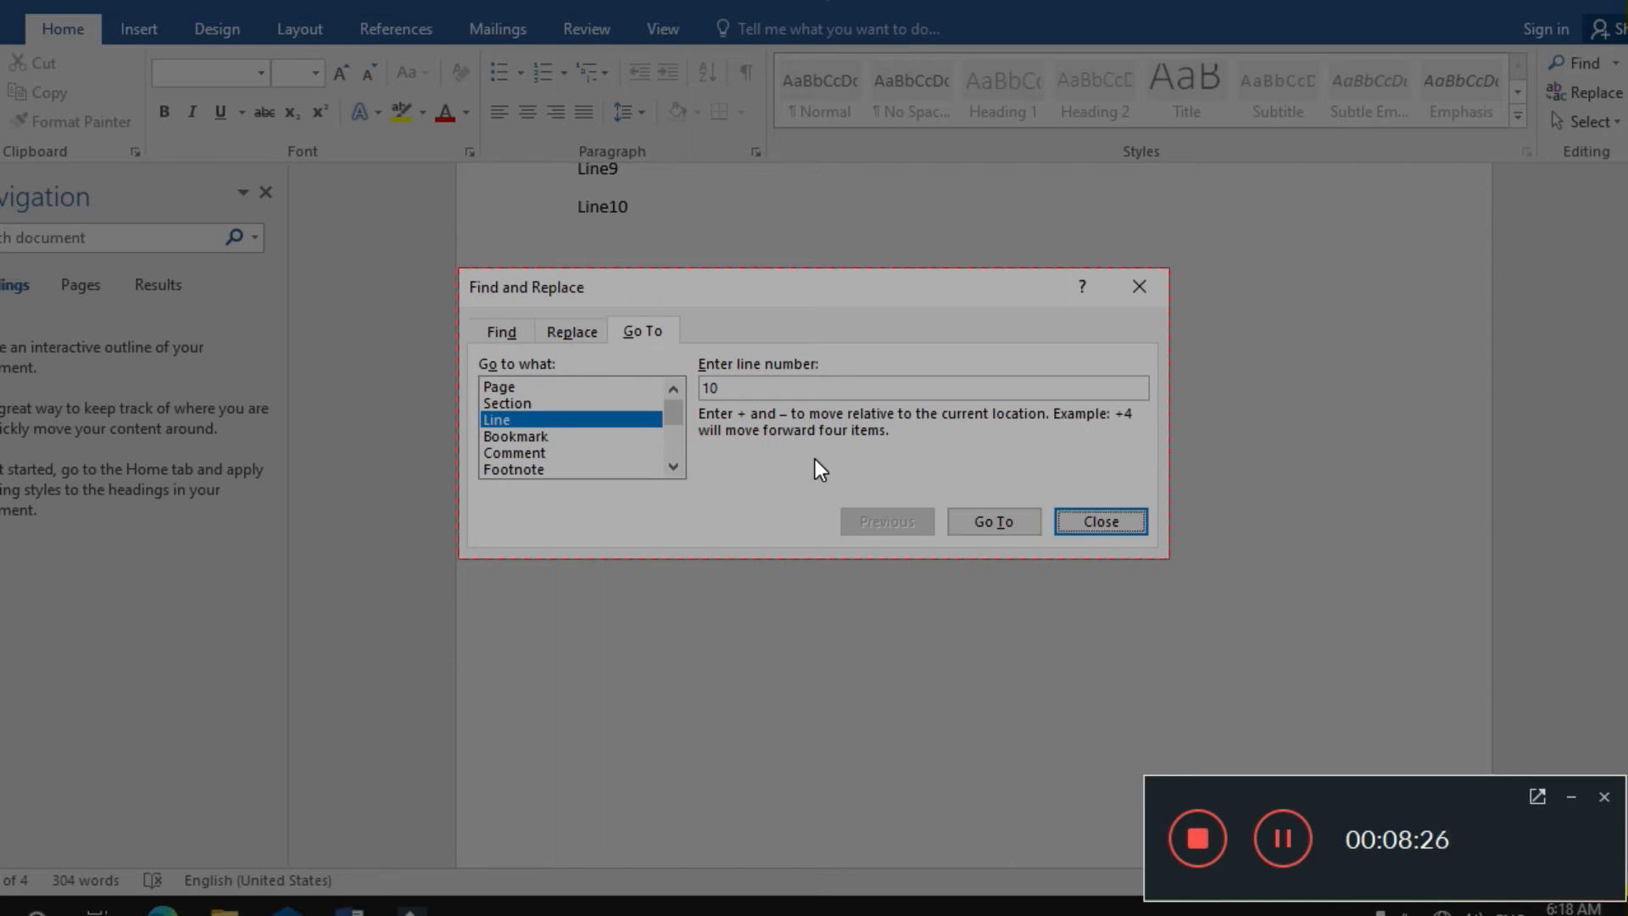
pyautogui.press('Return')
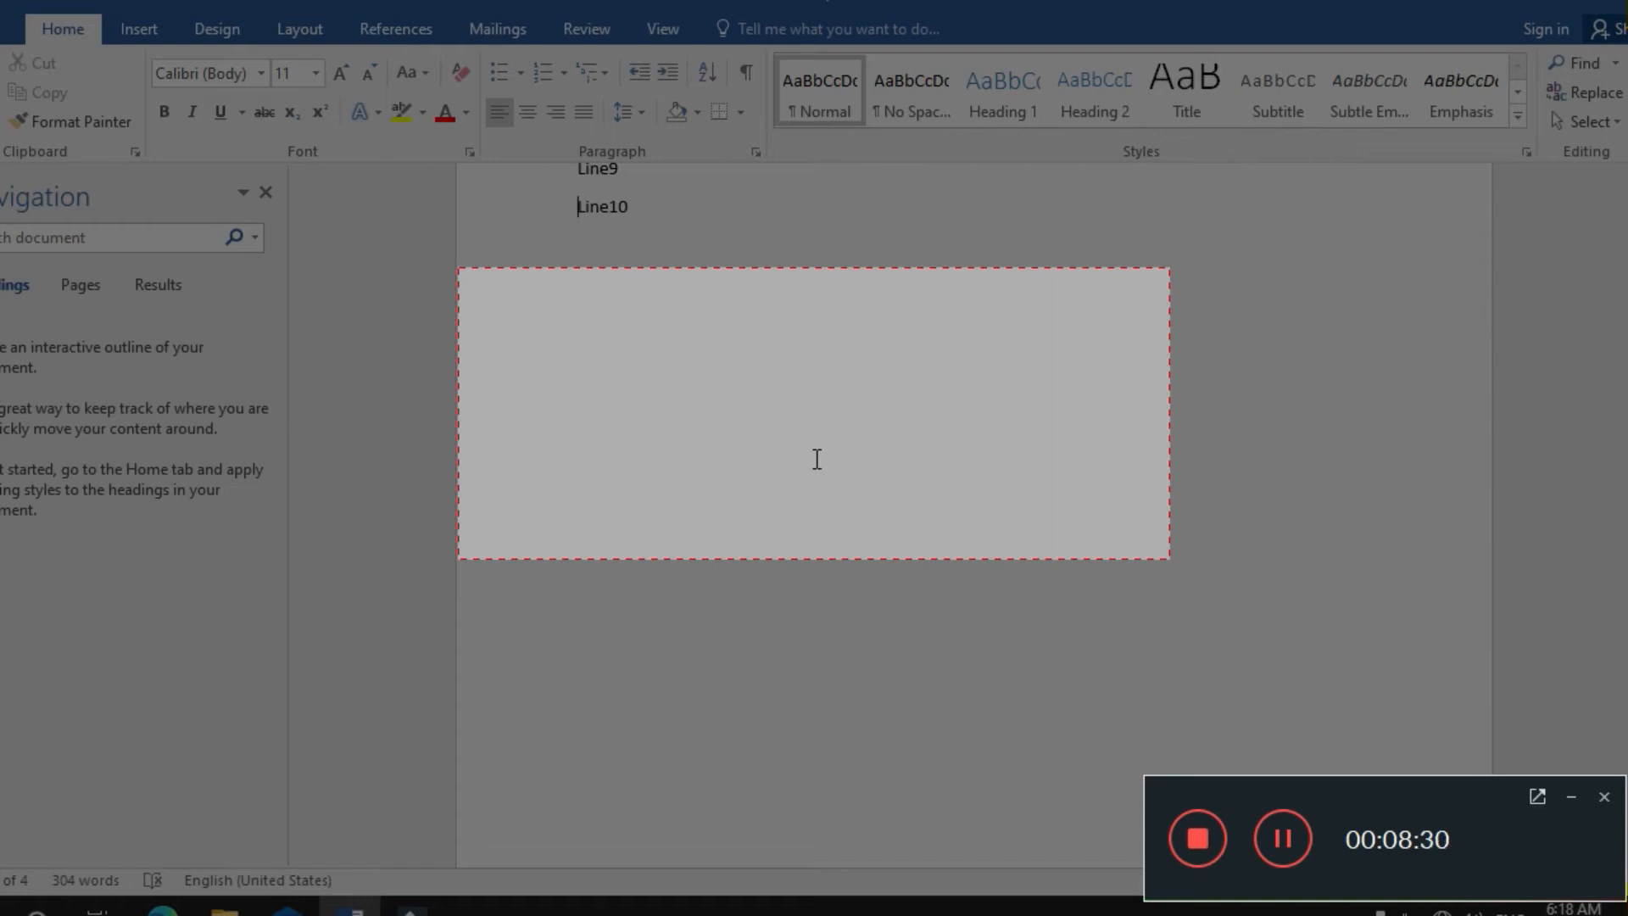
pyautogui.press('Up')
pyautogui.press('Down')
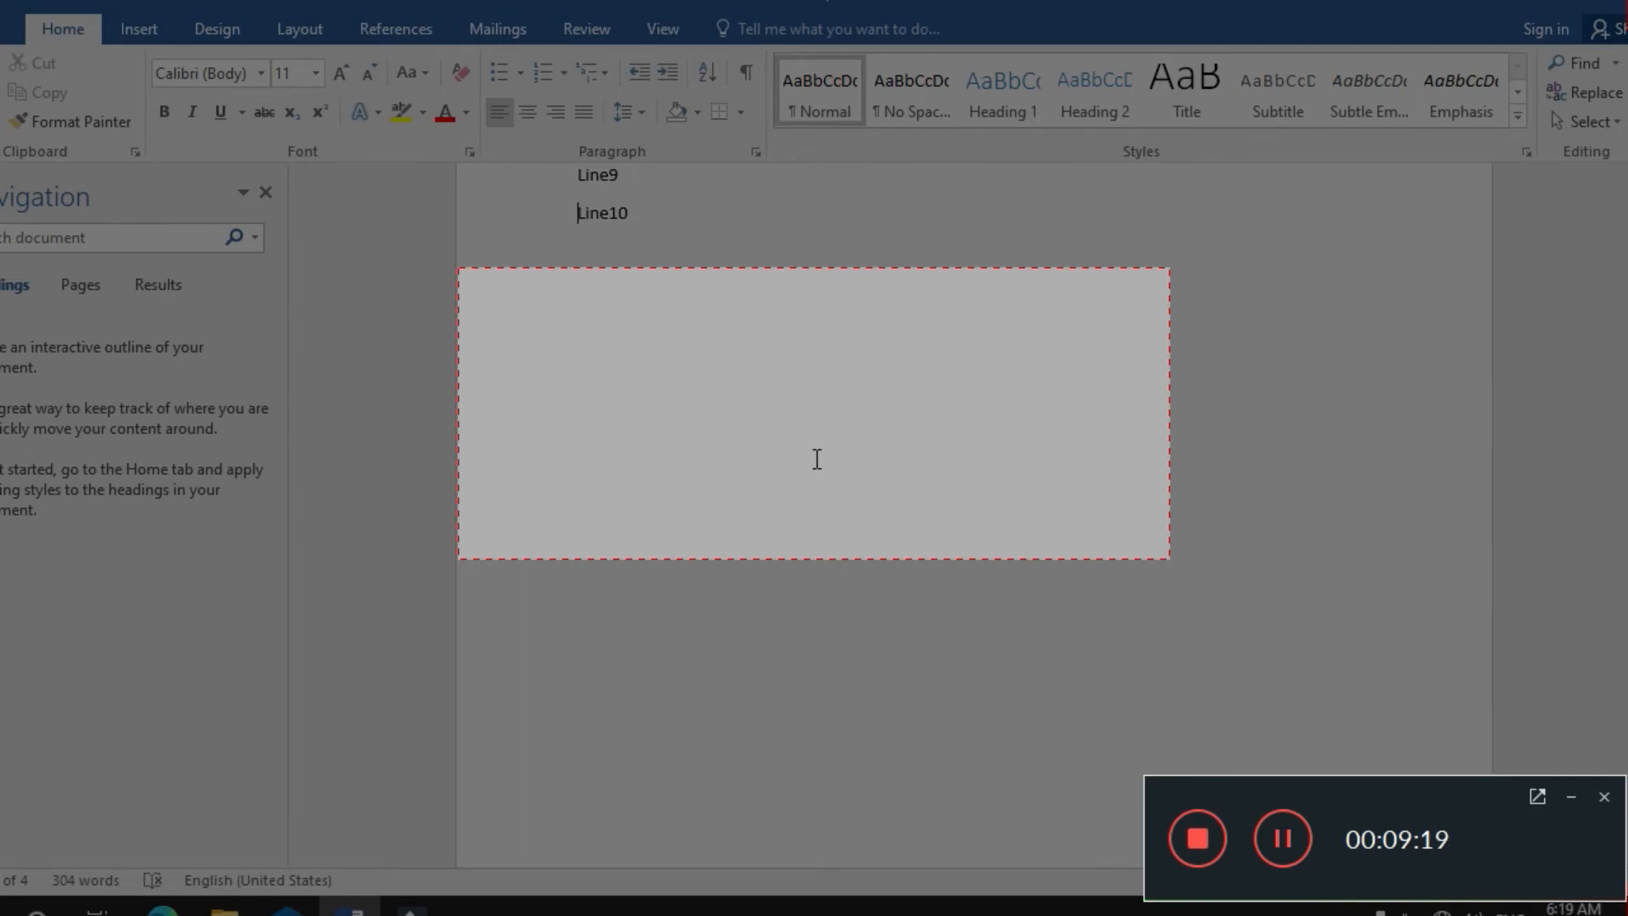
# Open Go To, switch from it to Find and enter "cat" as the search text.
pyautogui.hotkey('ctrl', 'g')
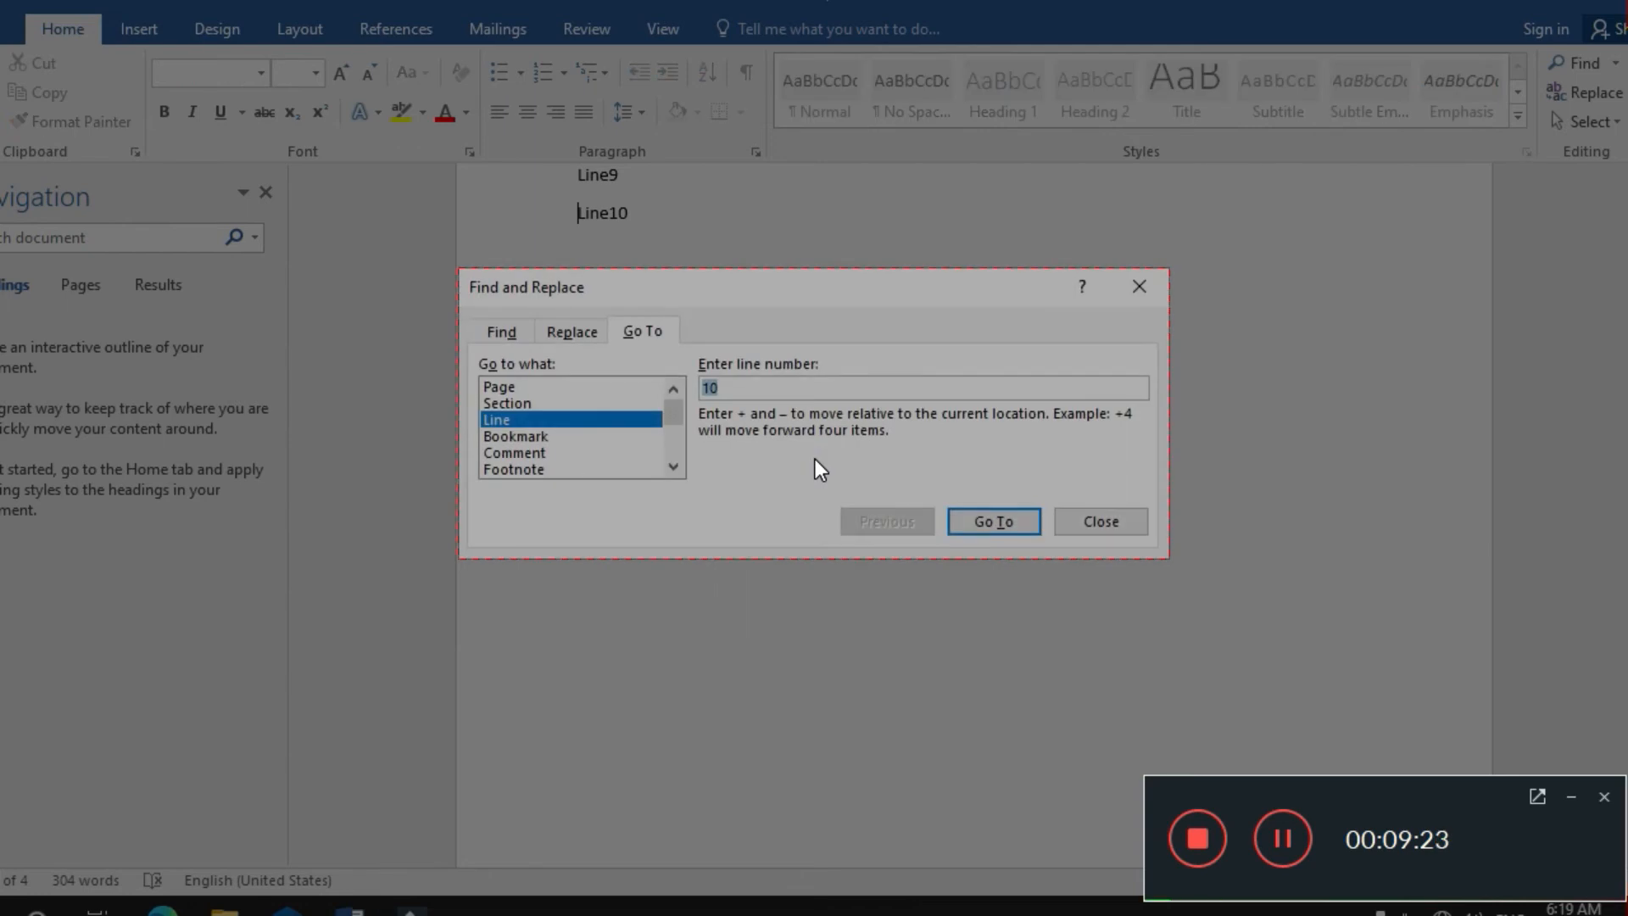
pyautogui.hotkey('shift', 'Tab')
pyautogui.hotkey('shift', 'Tab')
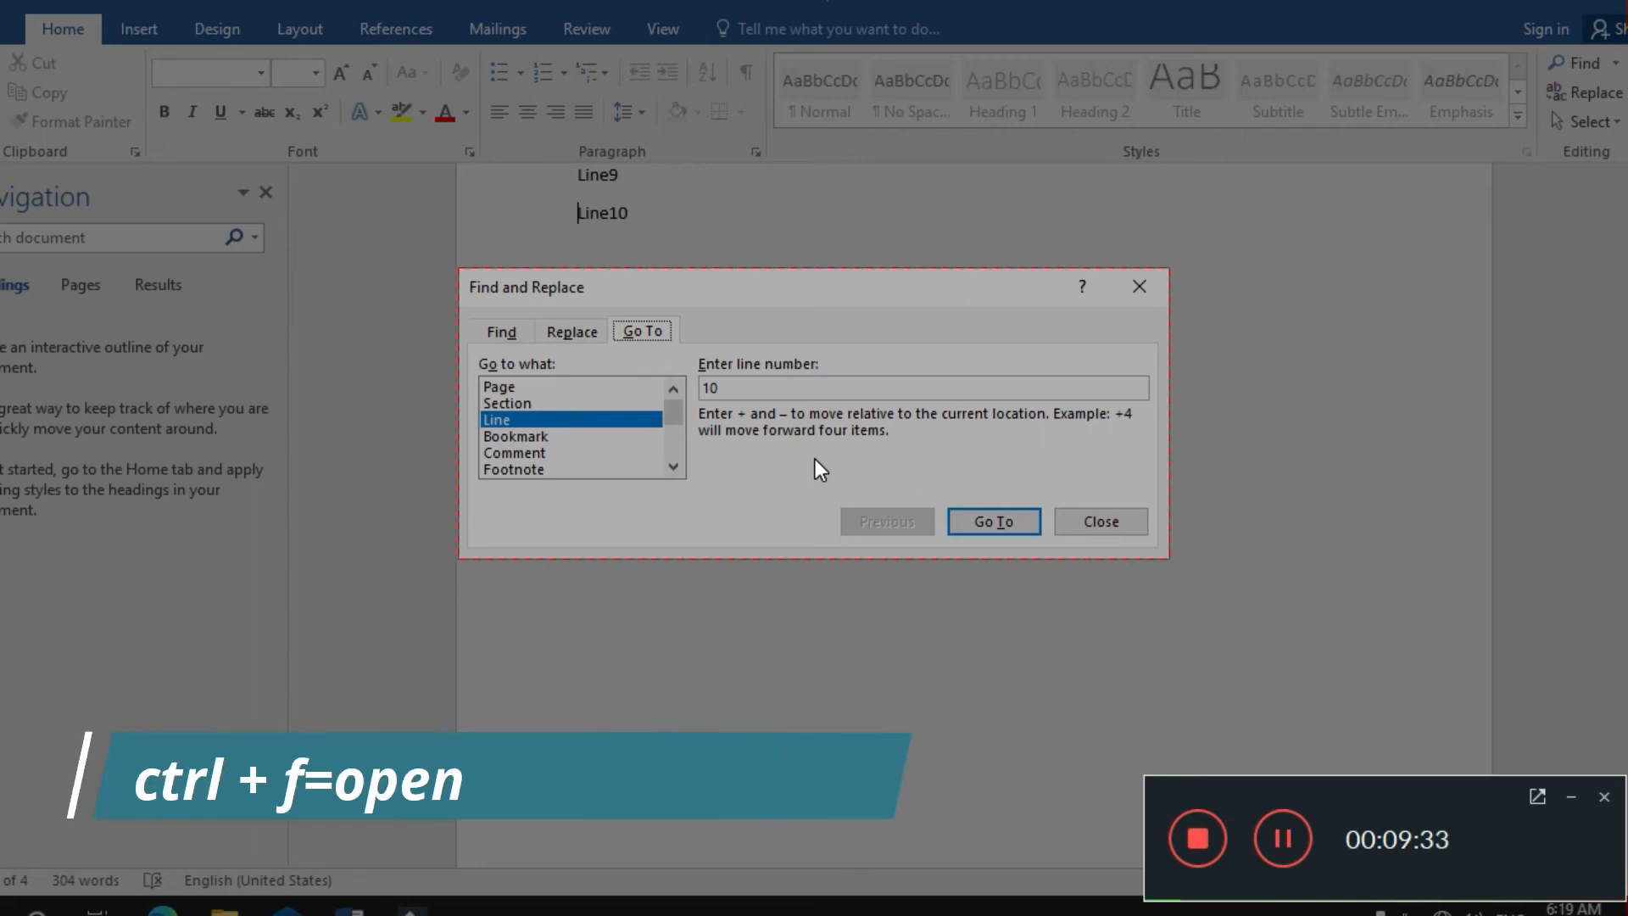
pyautogui.hotkey('ctrl', 'f')
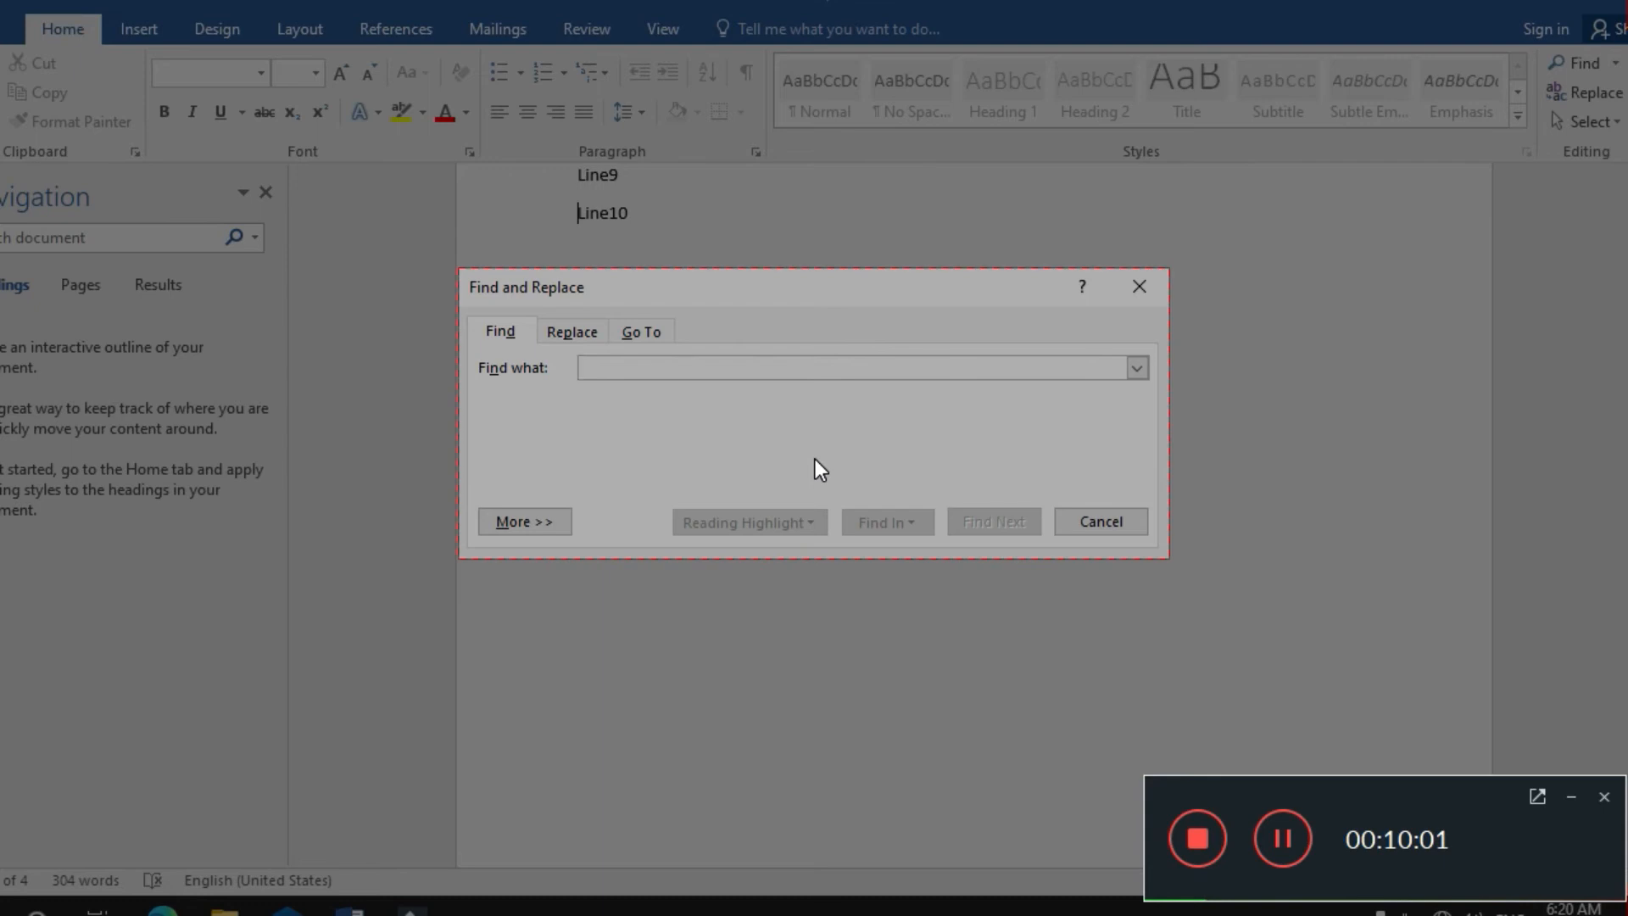
pyautogui.write('cat')
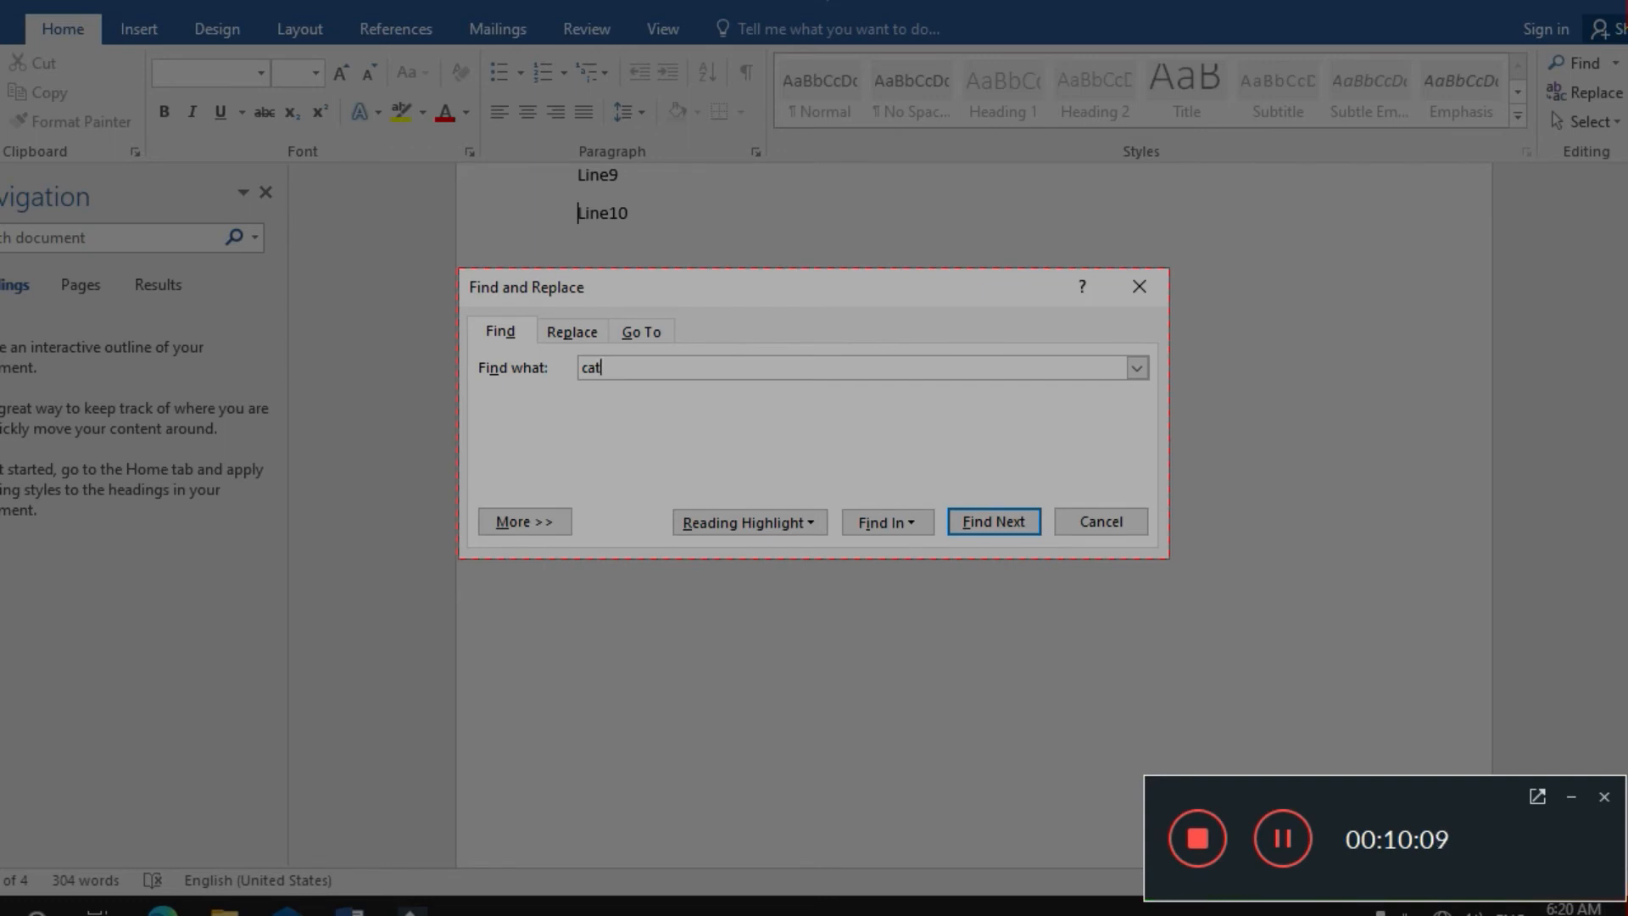
# Search the Main Document for "cat" and go to the next occurrence.
pyautogui.press('Tab')
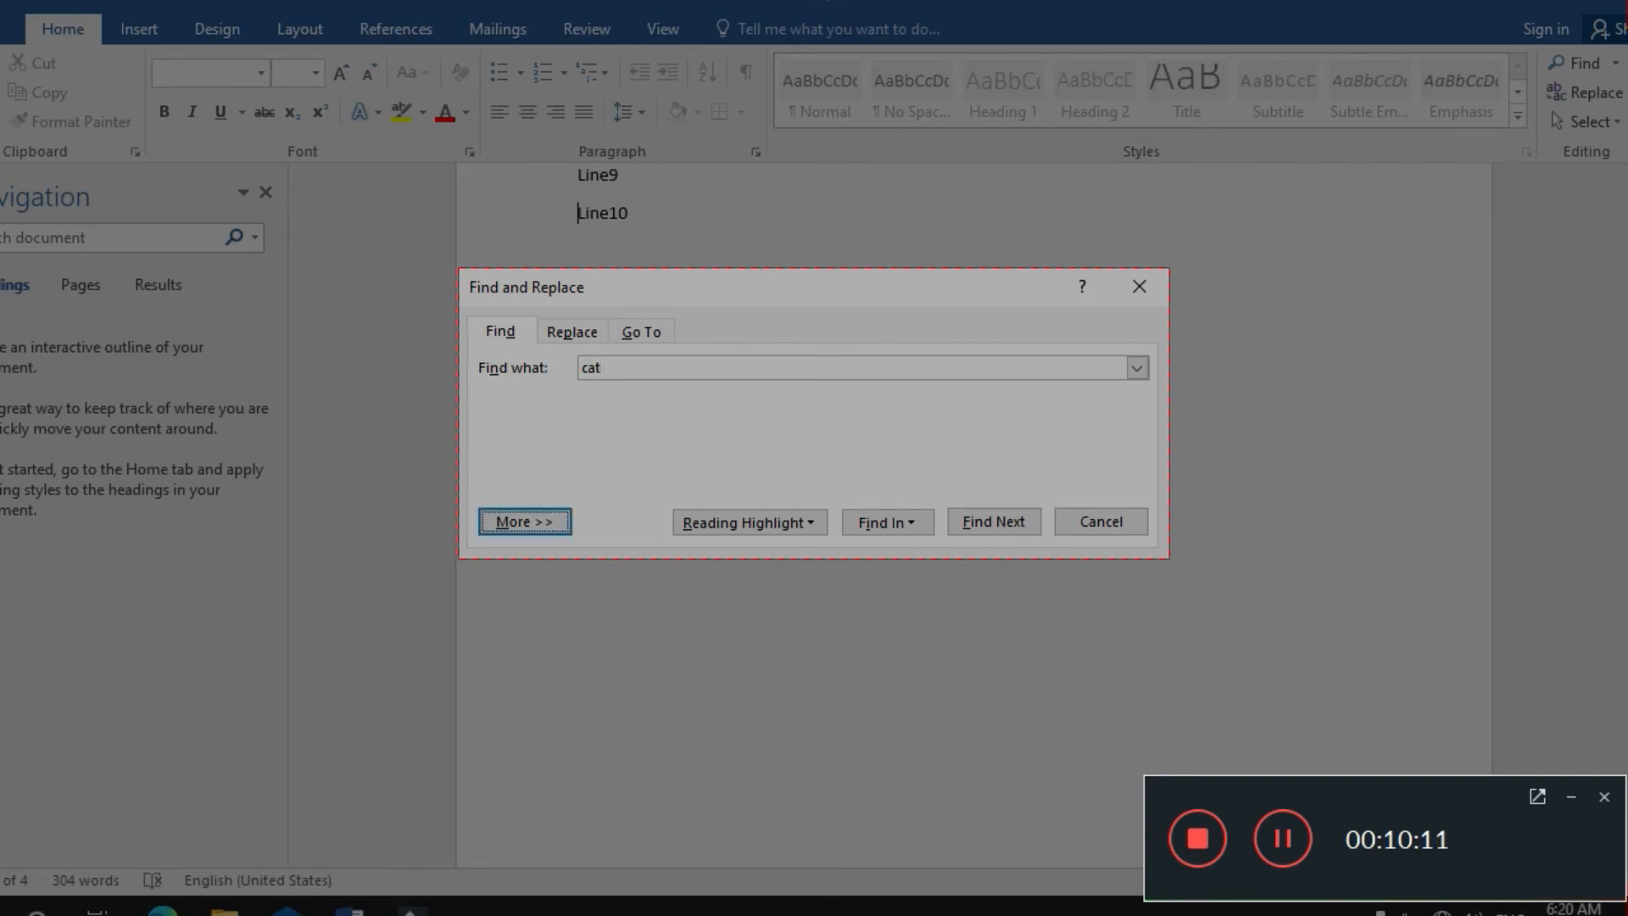
pyautogui.press('Tab')
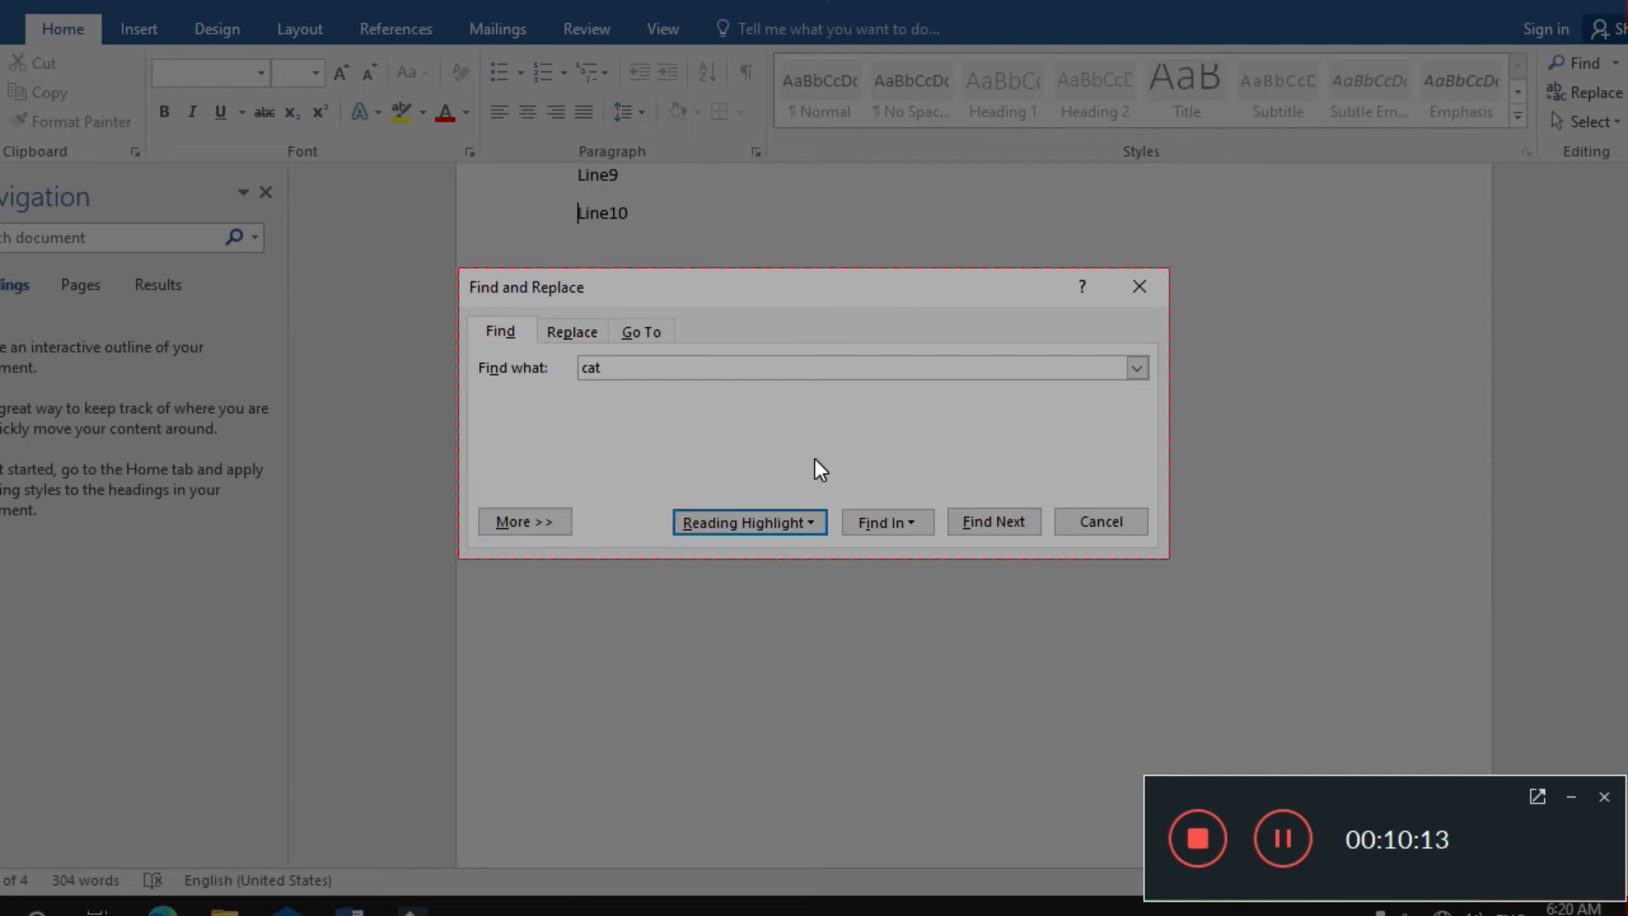
pyautogui.press('Tab')
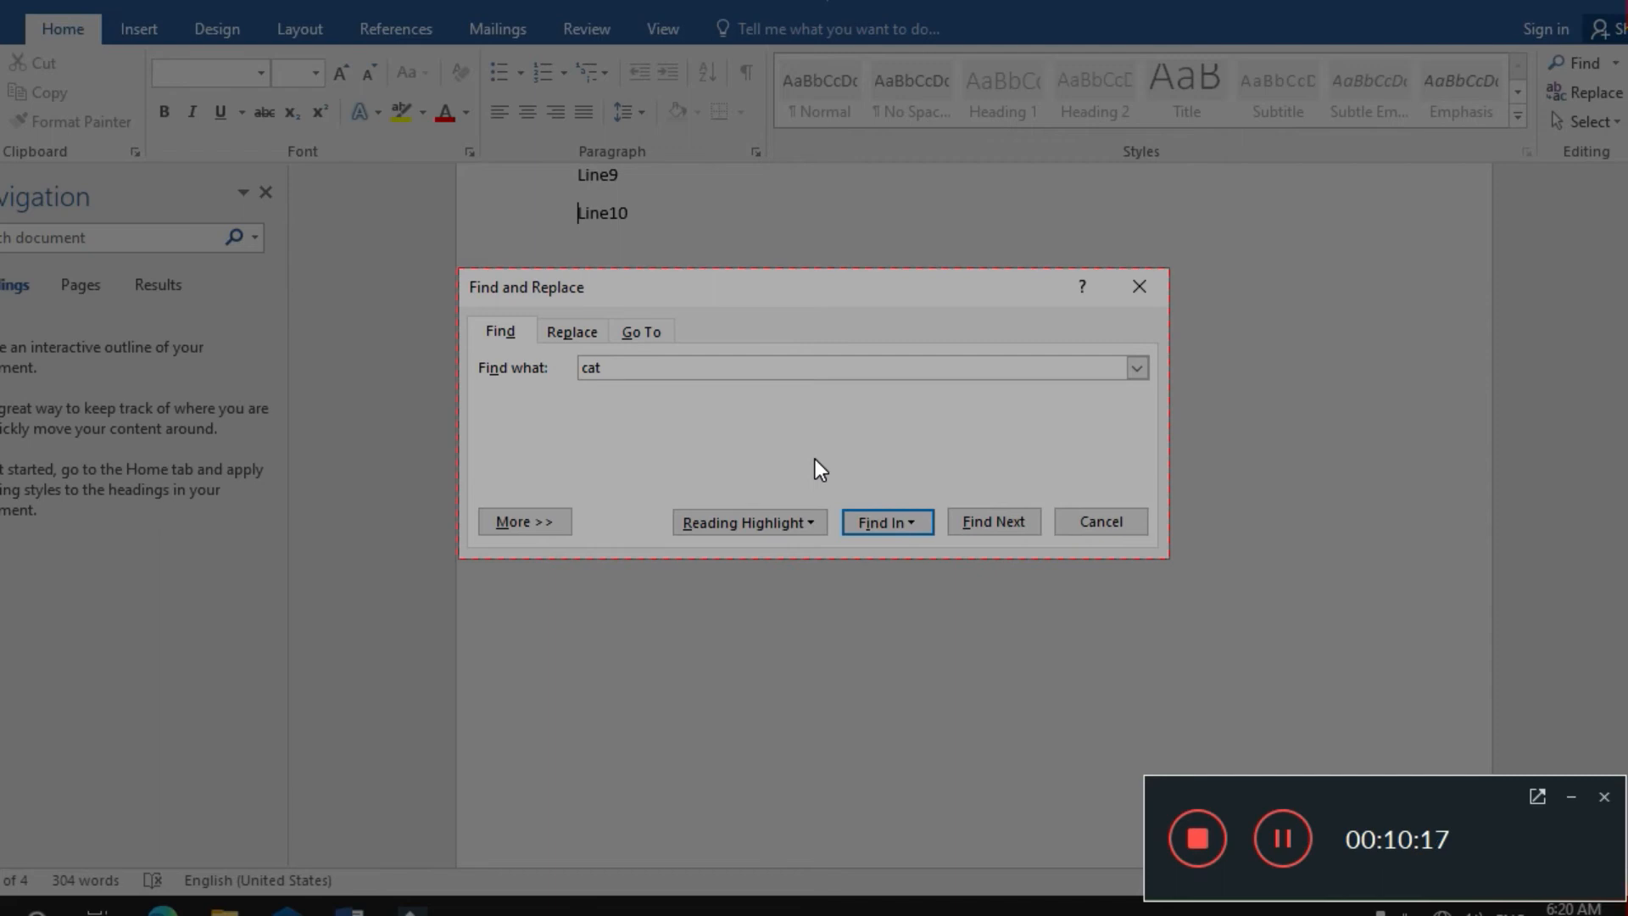
pyautogui.press('Return')
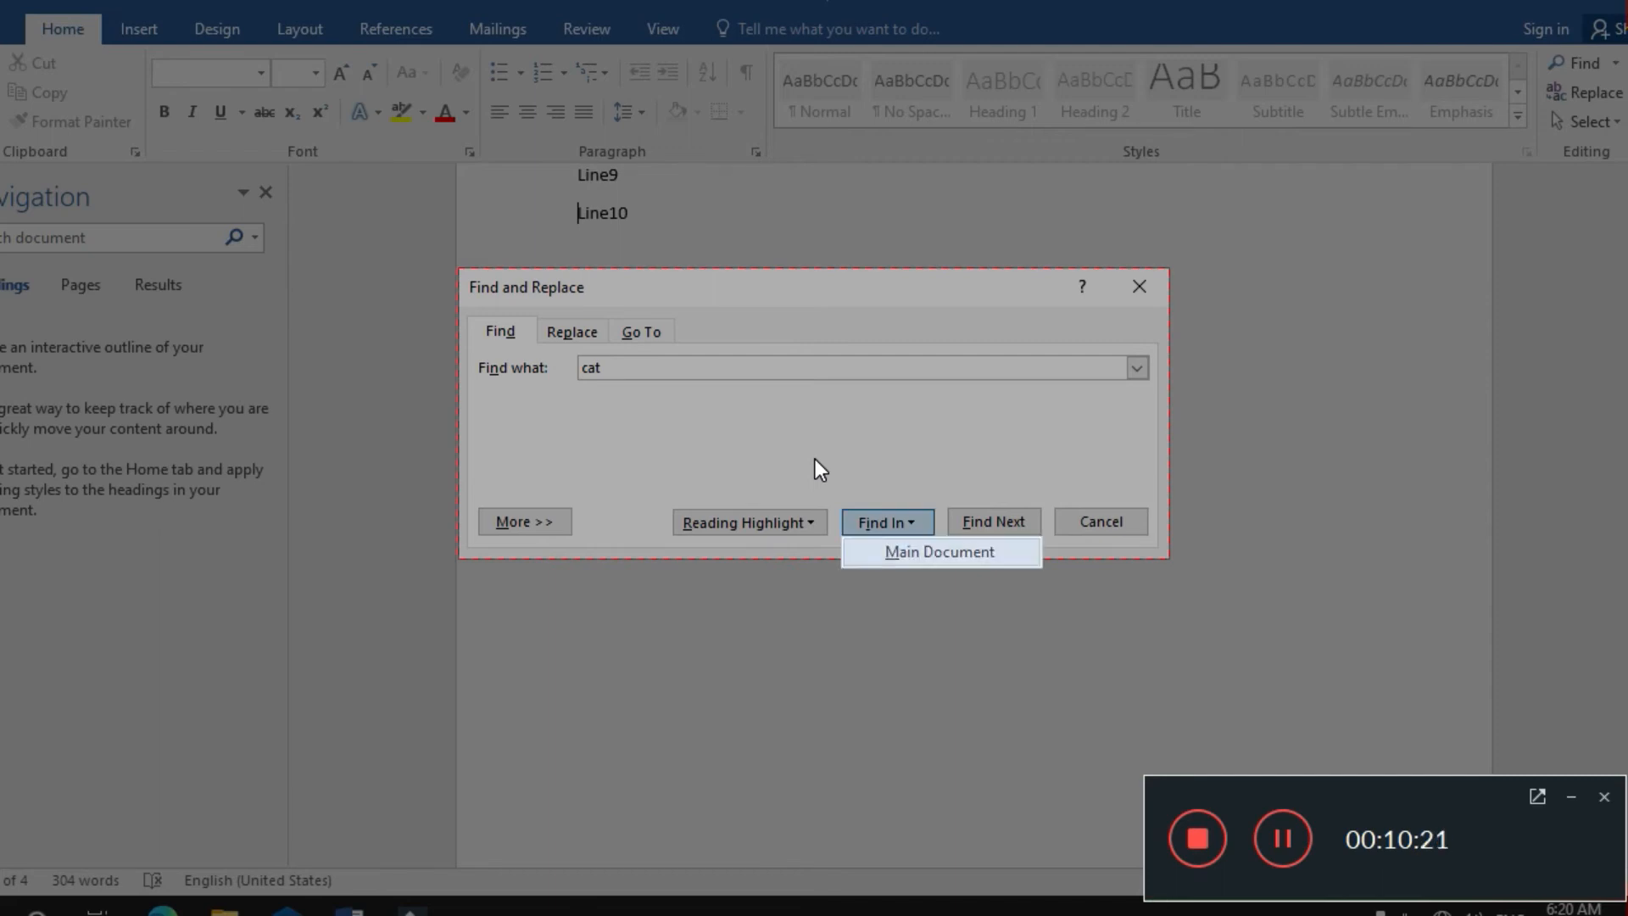
pyautogui.press('Return')
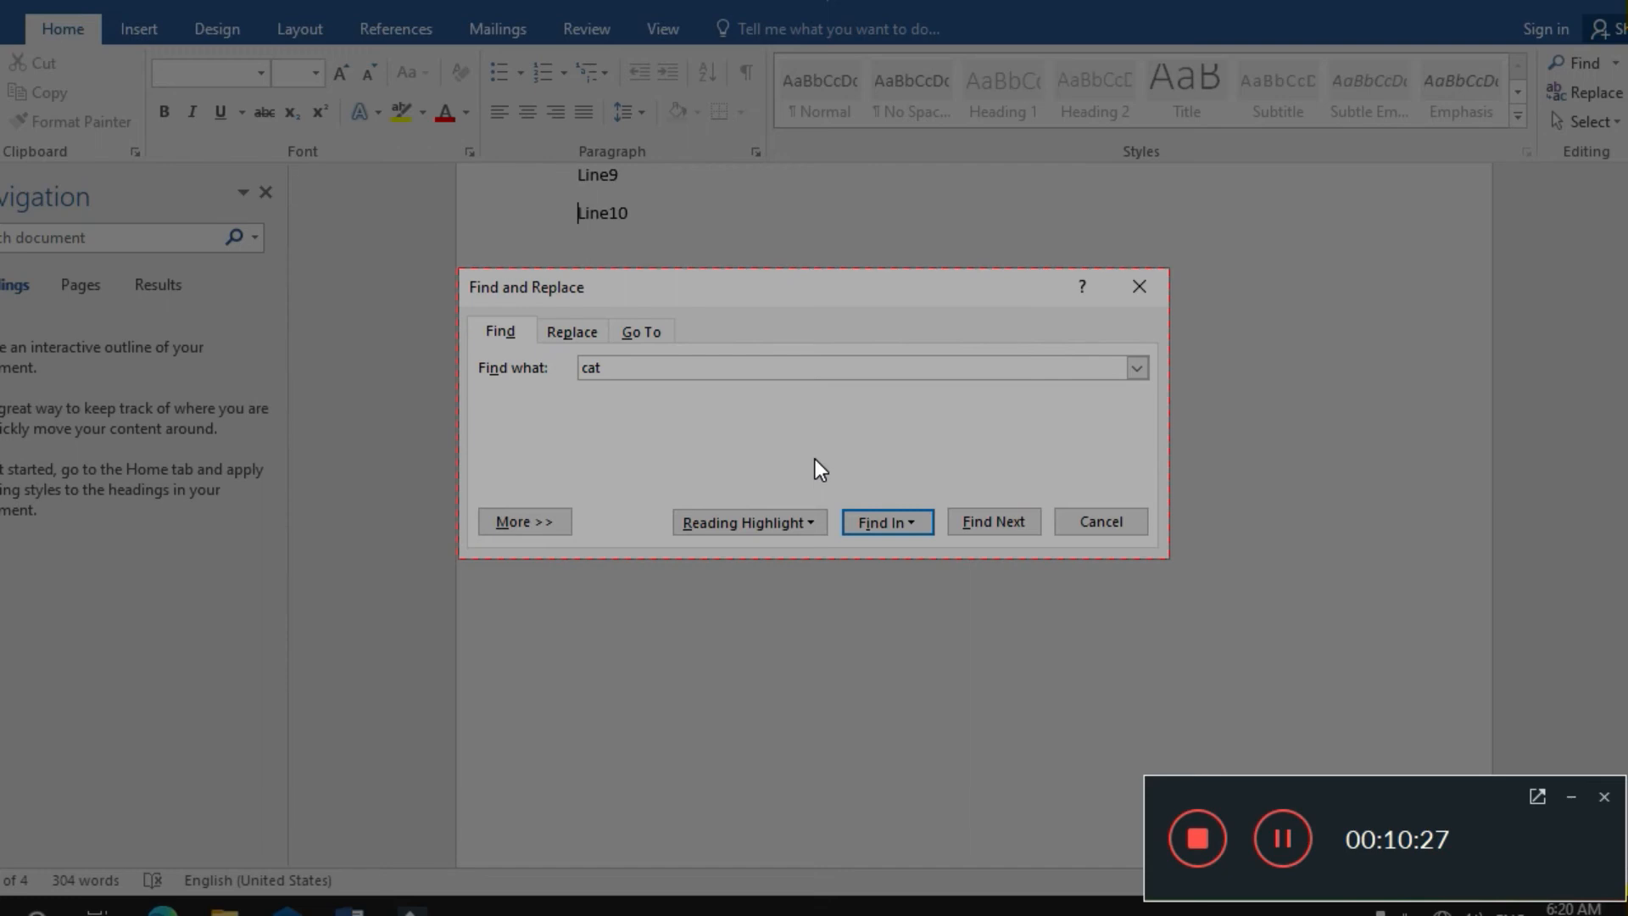
pyautogui.press('Tab')
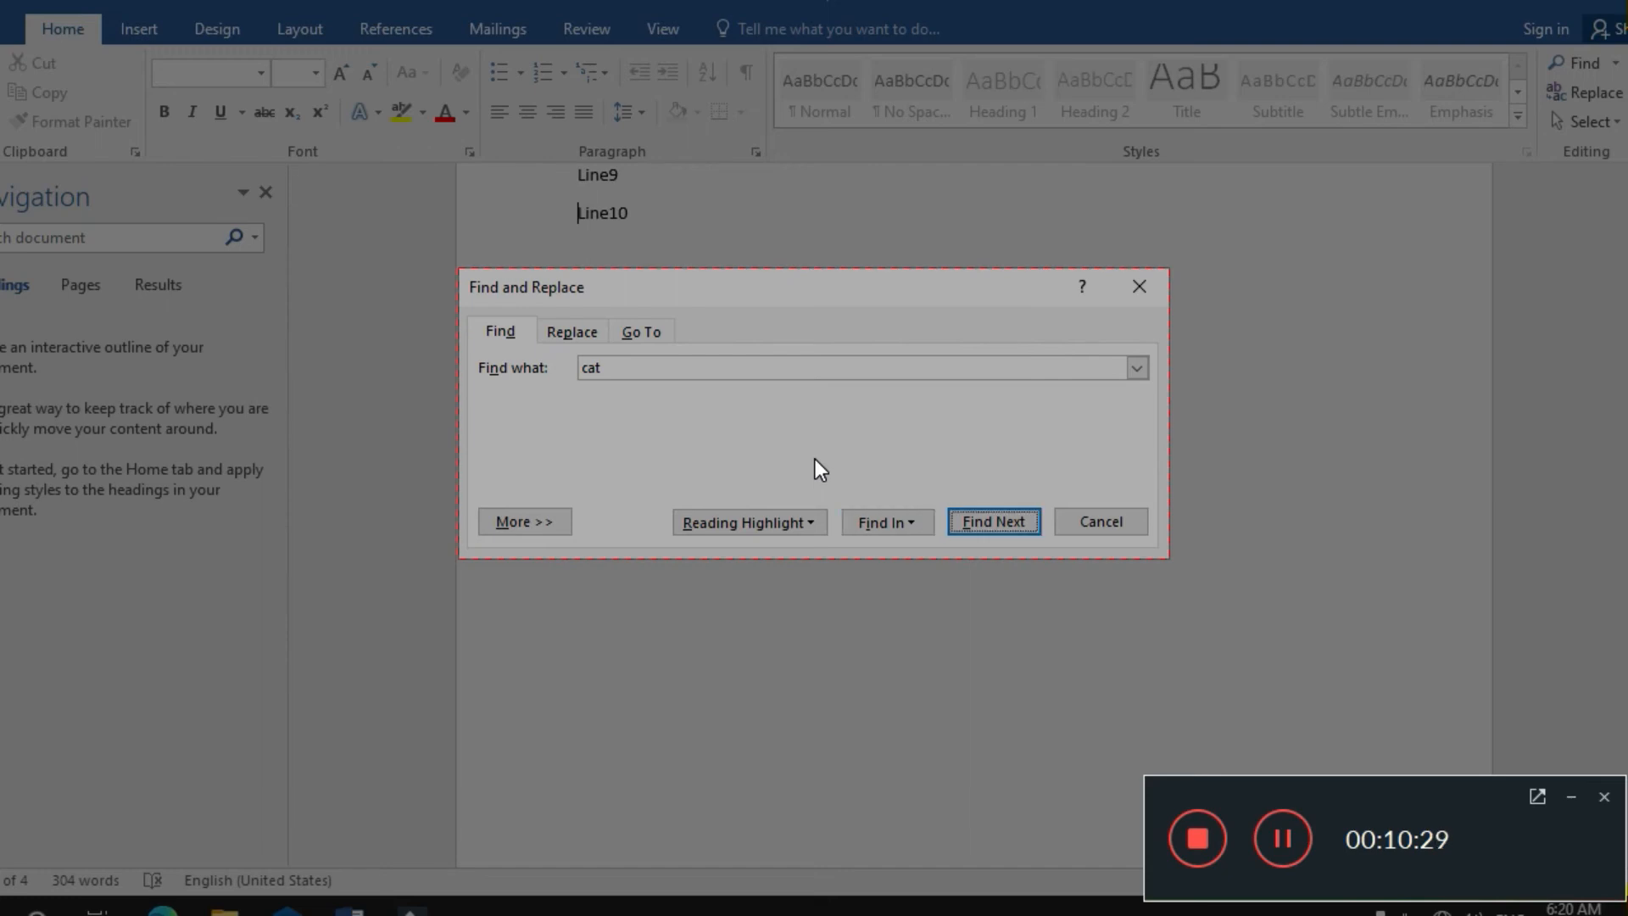
pyautogui.press('Return')
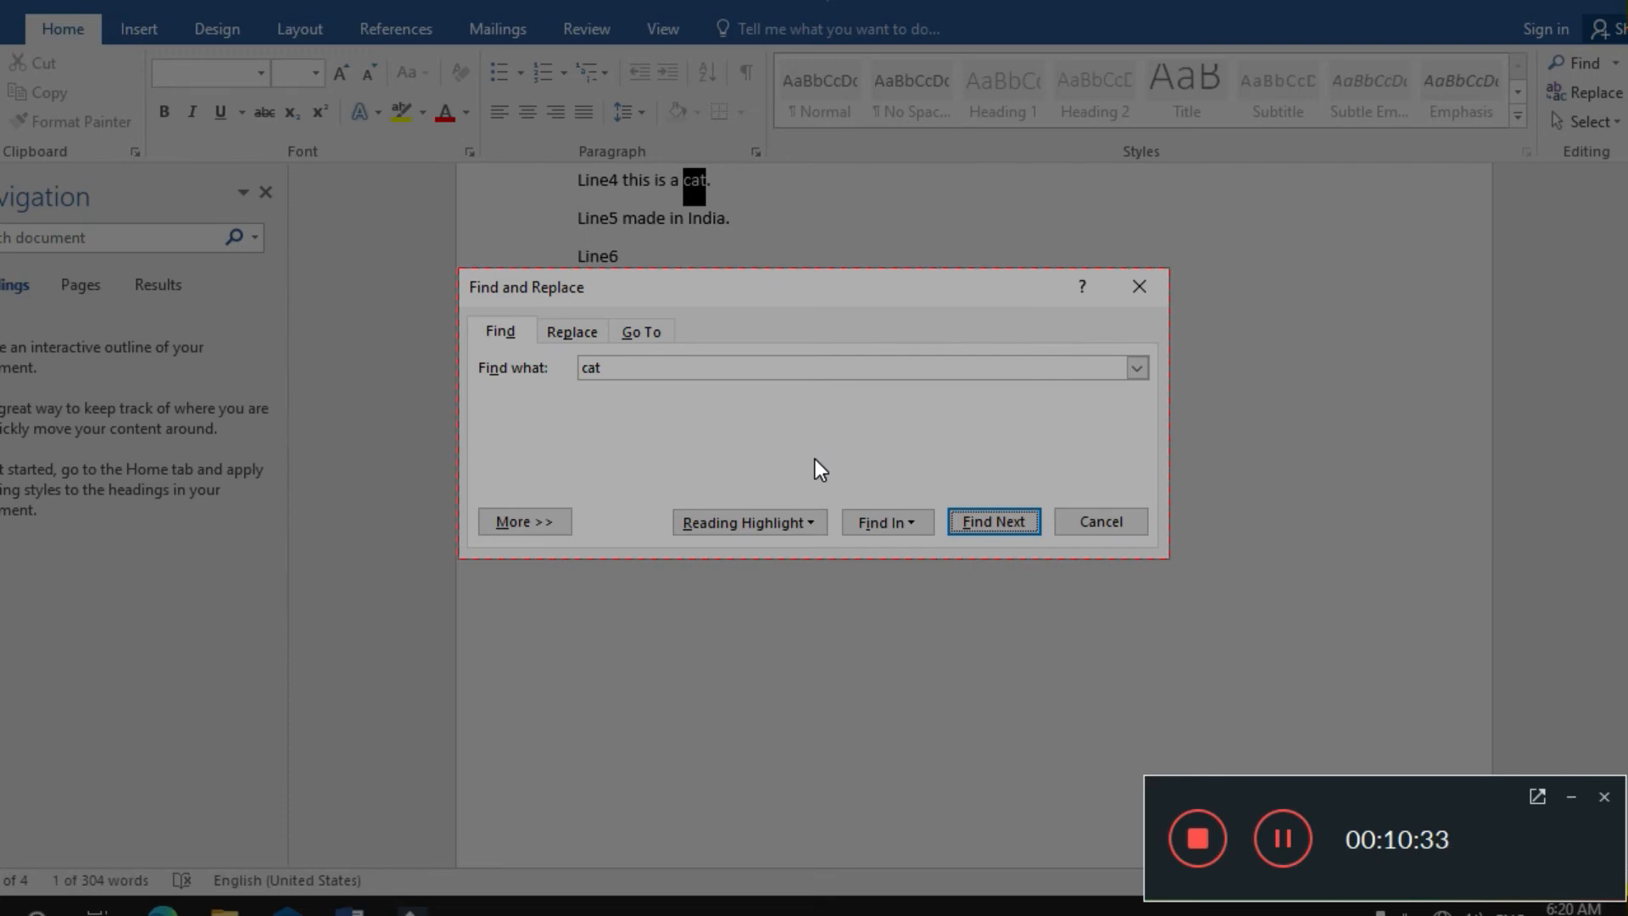
# Close the Find dialog and place the cursor inside the word "cat" on line 4.
pyautogui.hotkey('shift', 'Tab')
pyautogui.hotkey('shift', 'Tab')
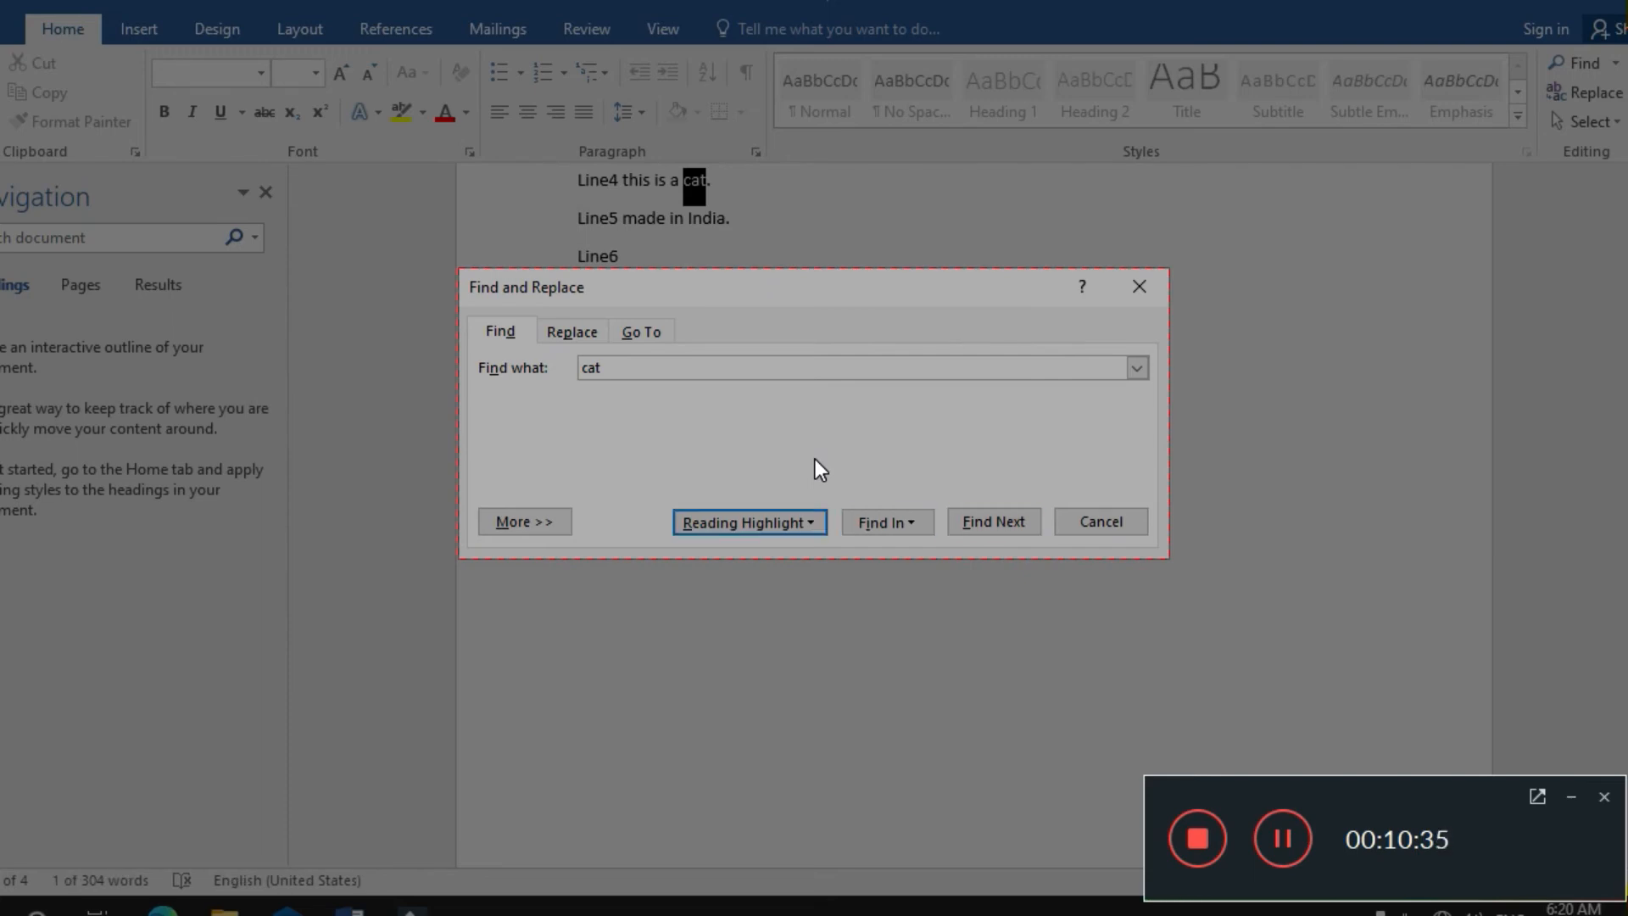
pyautogui.hotkey('shift', 'Tab')
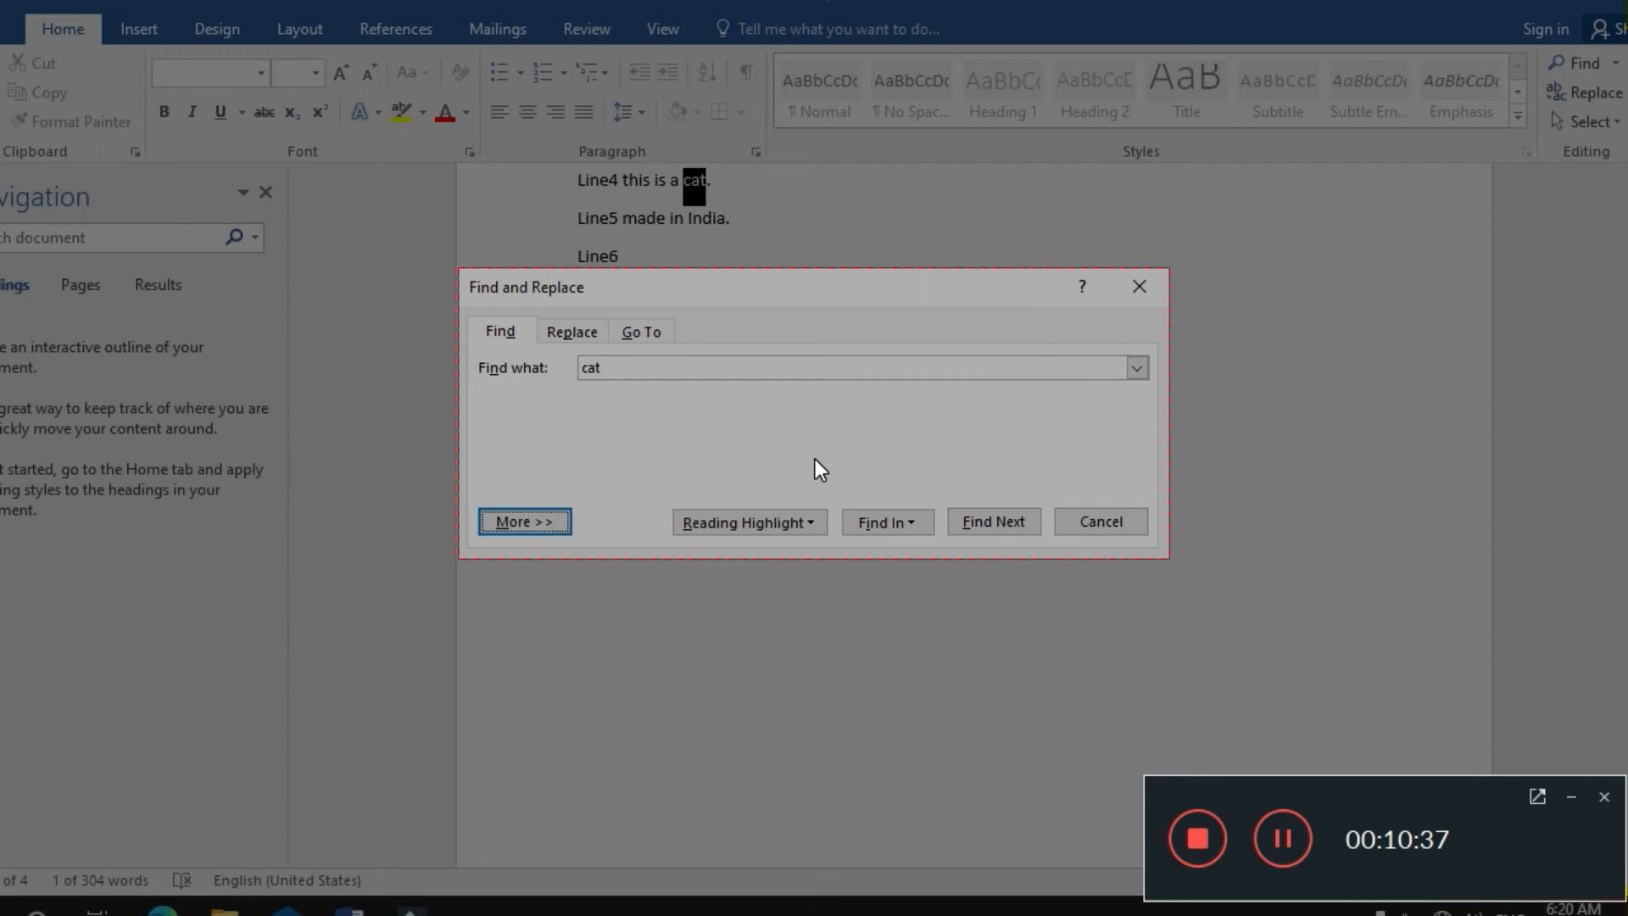
pyautogui.hotkey('shift', 'Tab')
pyautogui.hotkey('shift', 'Tab')
pyautogui.hotkey('shift', 'Tab')
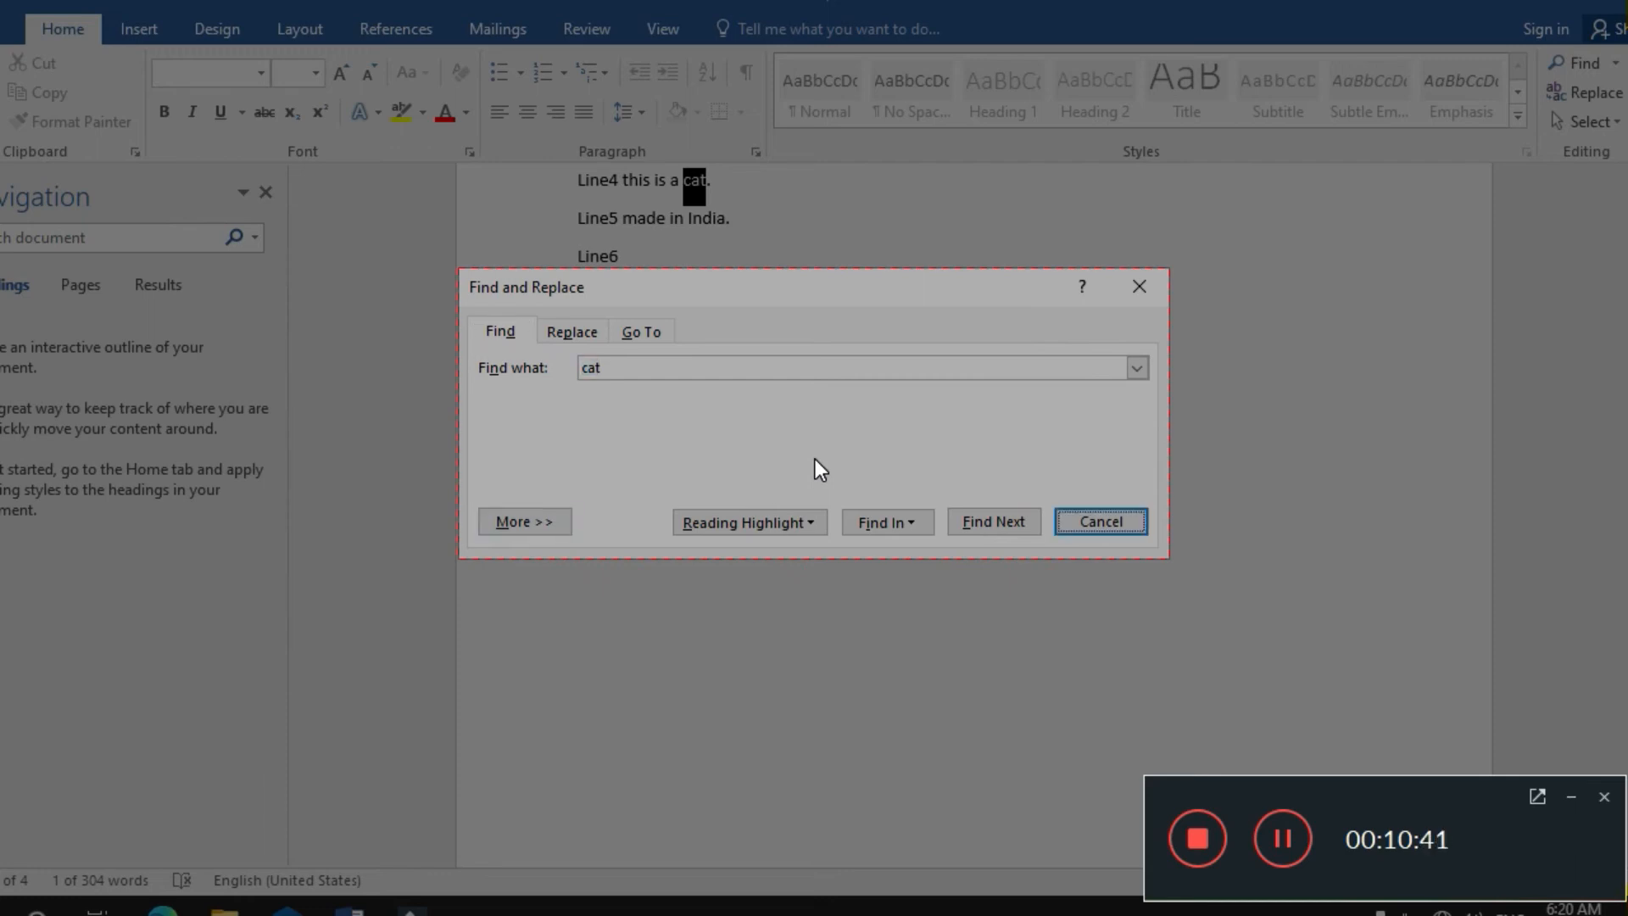
pyautogui.press('Return')
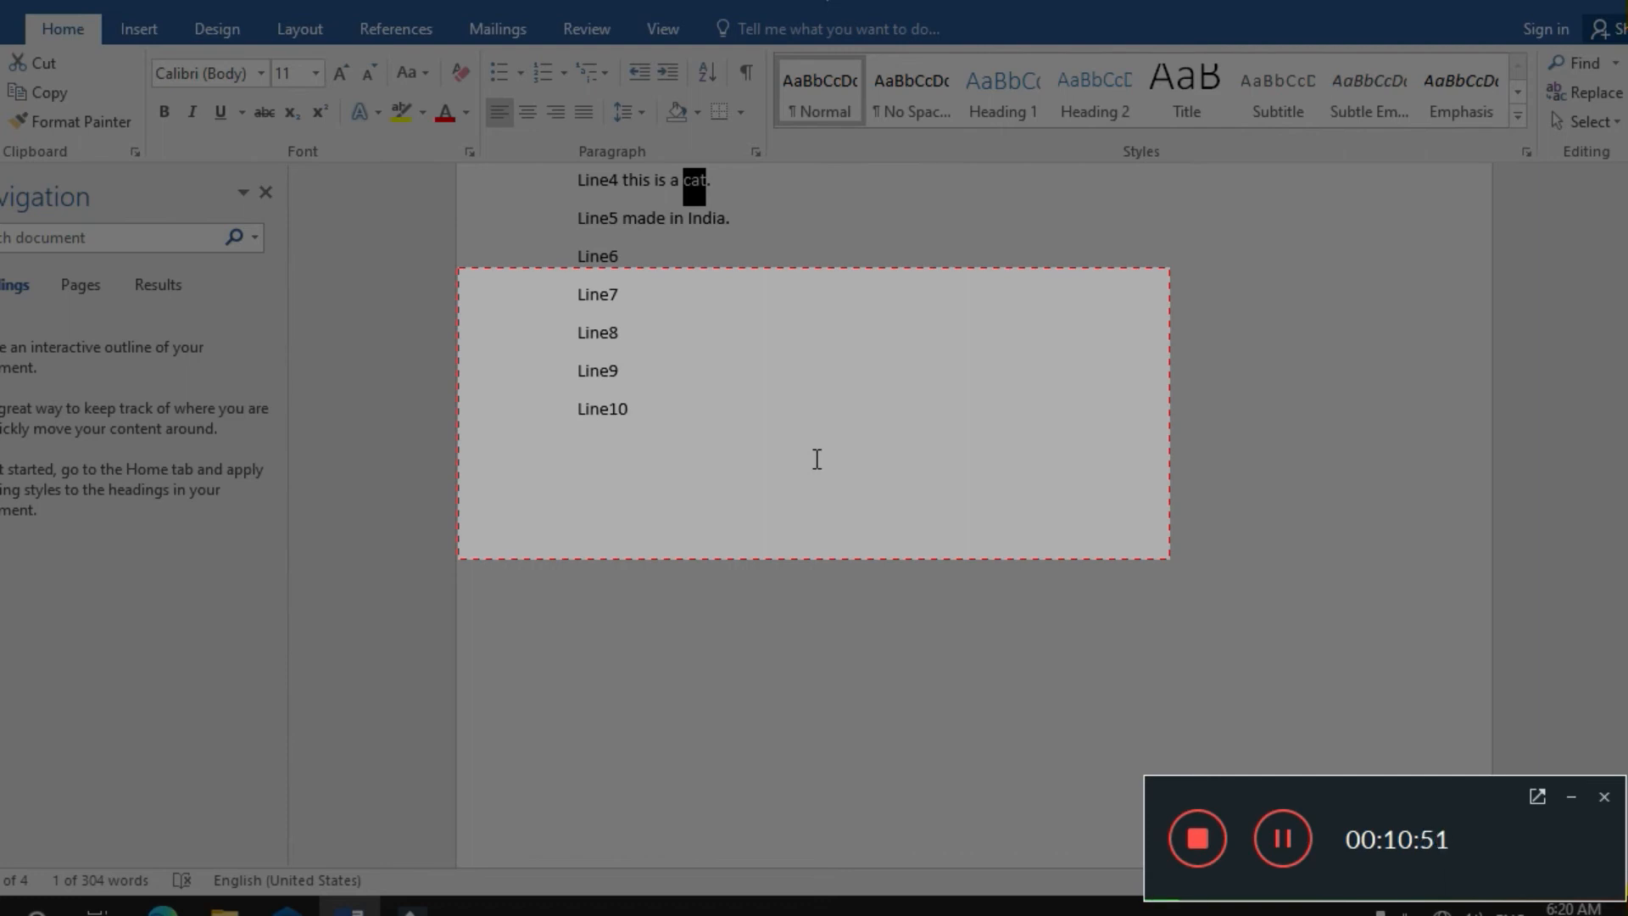
pyautogui.press('Left')
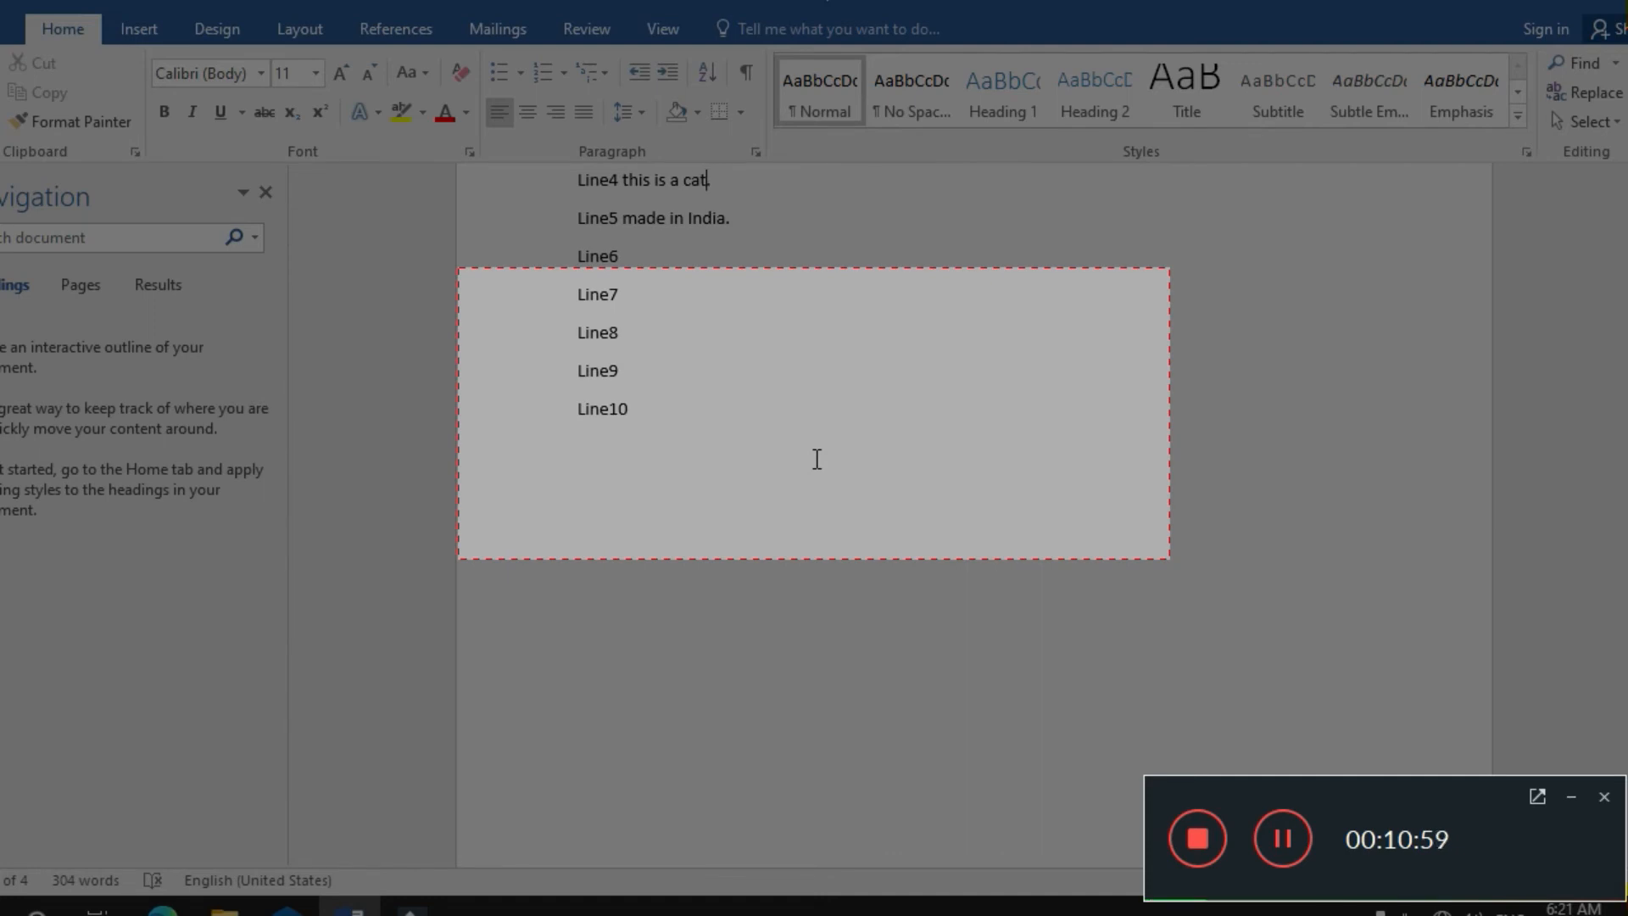
pyautogui.press('Left')
# Open Go To again and switch through Find to the Replace options of the dialog.
pyautogui.hotkey('ctrl', 'g')
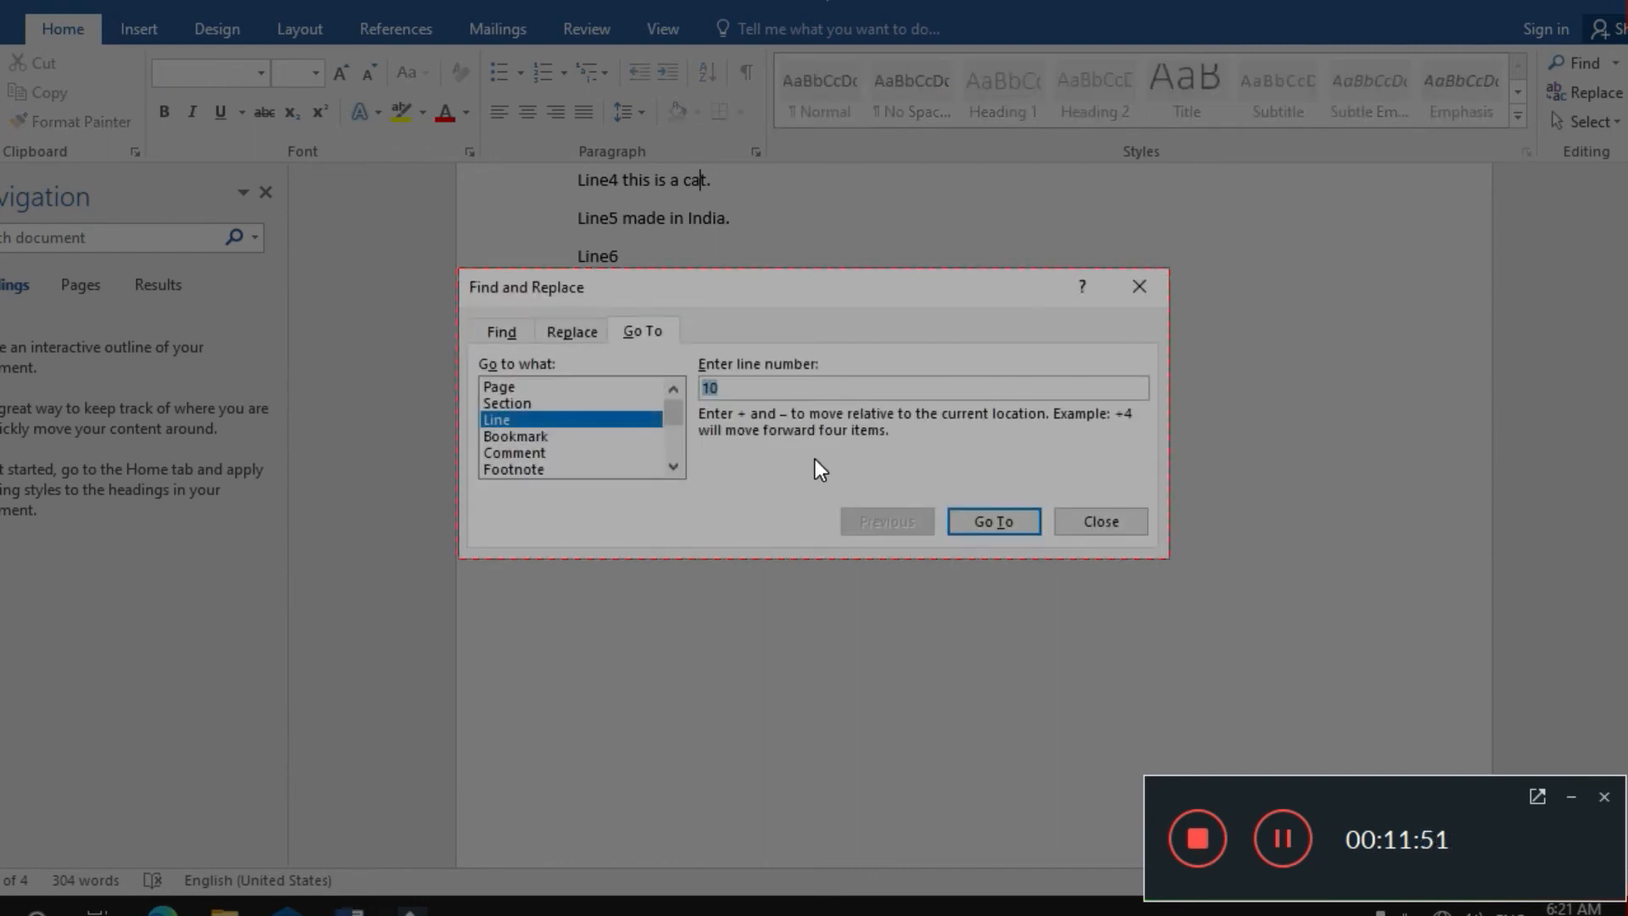
pyautogui.hotkey('shift', 'Tab')
pyautogui.hotkey('shift', 'Tab')
pyautogui.hotkey('shift', 'Tab')
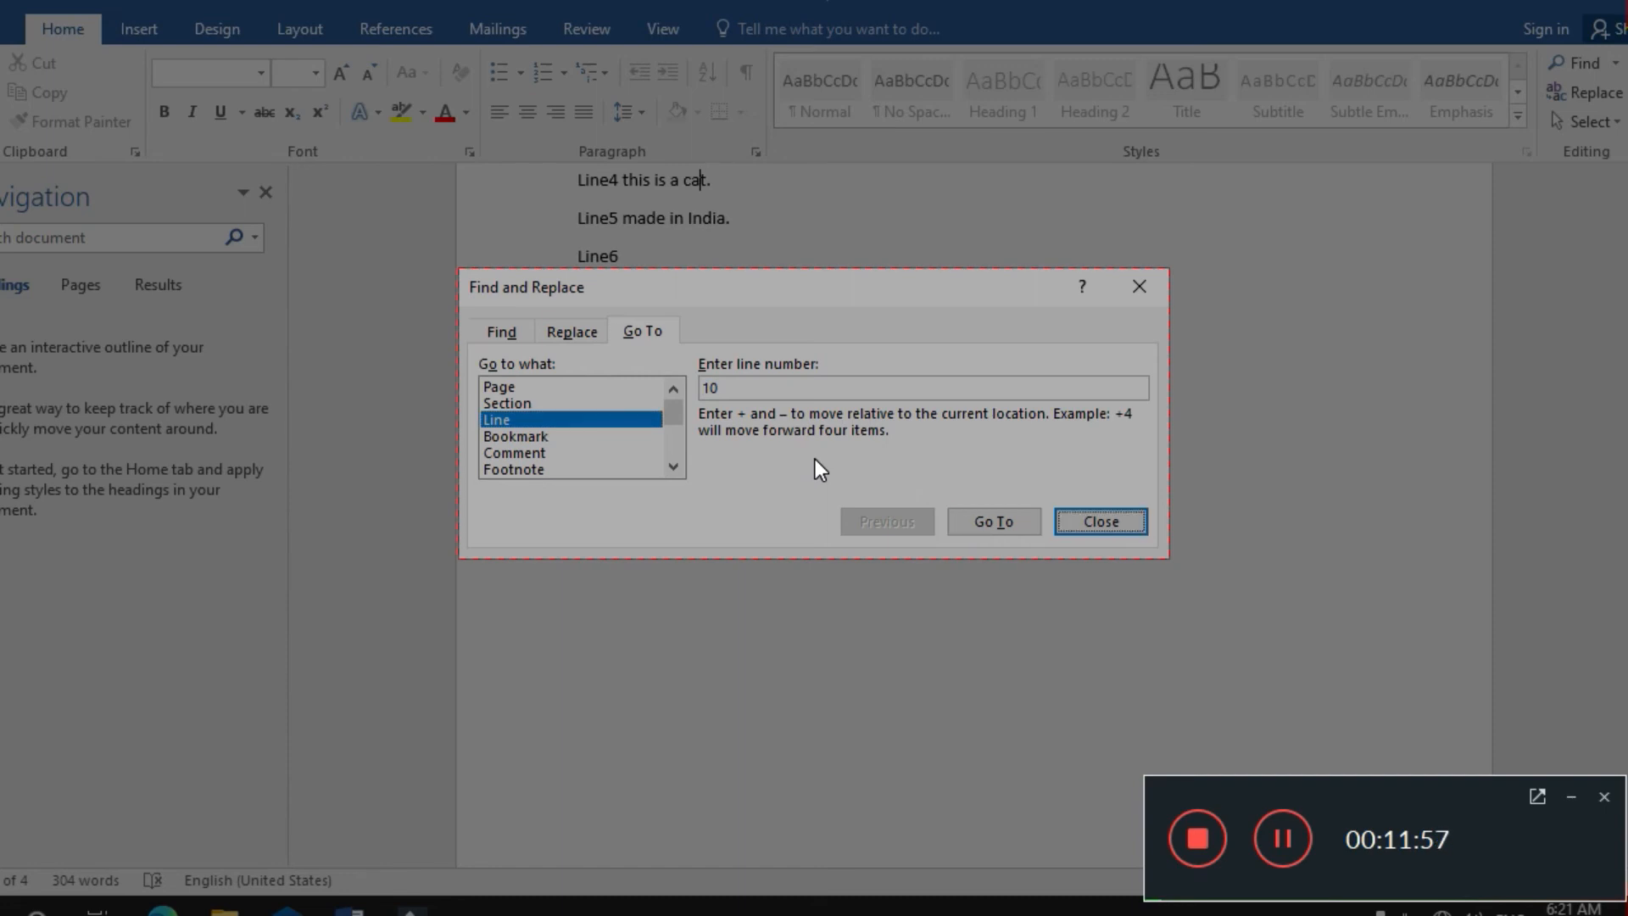
pyautogui.press('Tab')
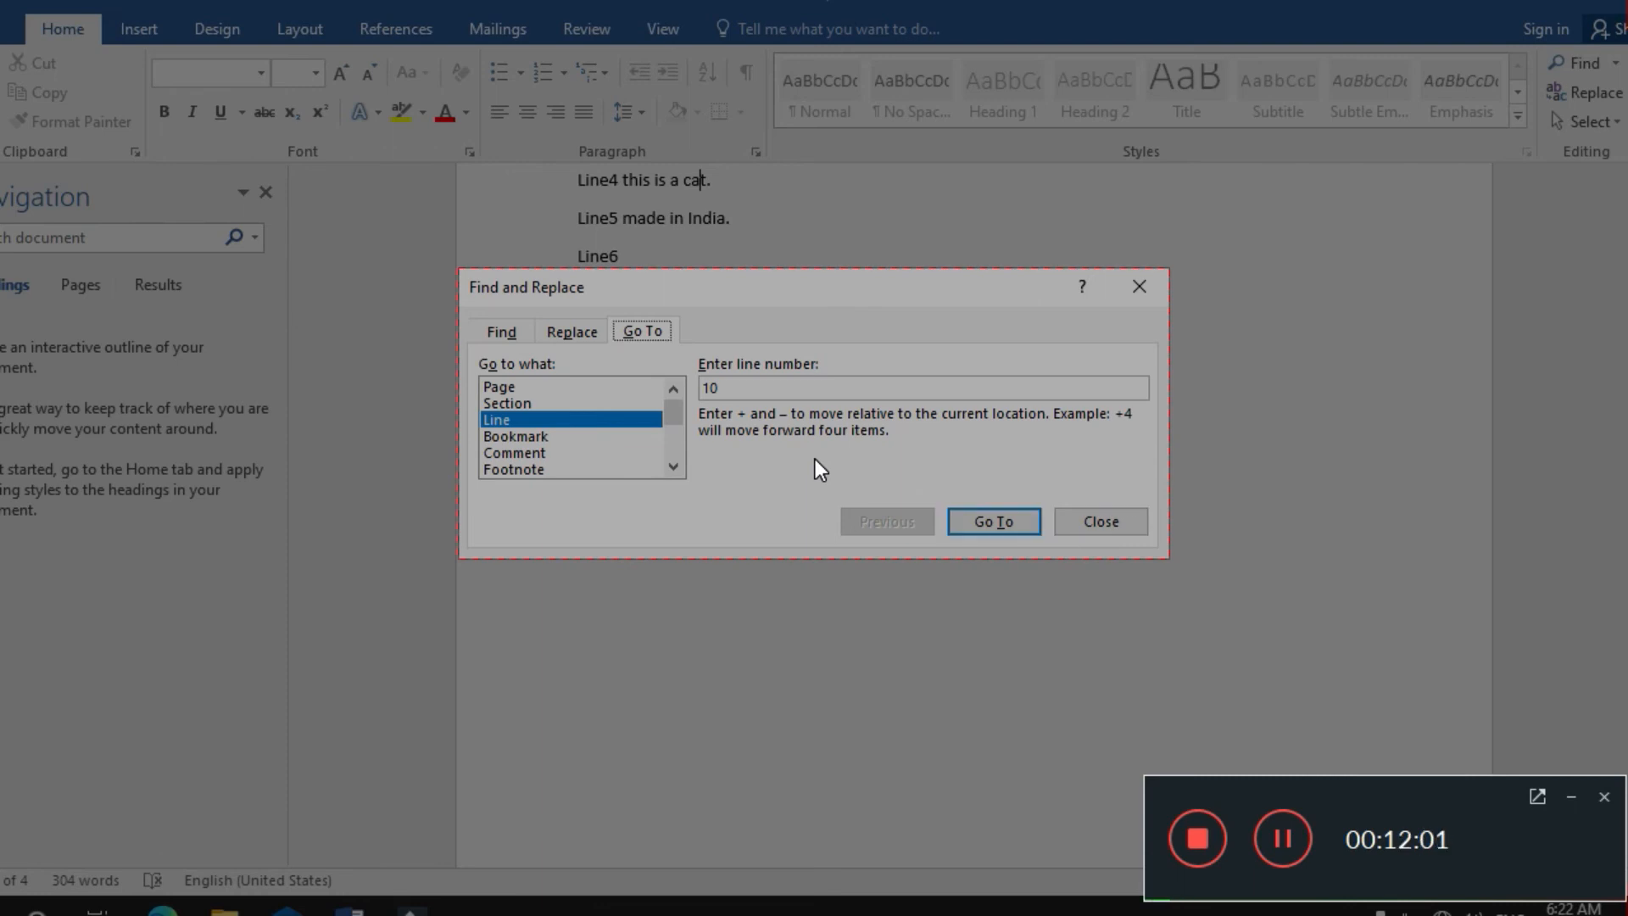
pyautogui.press('Right')
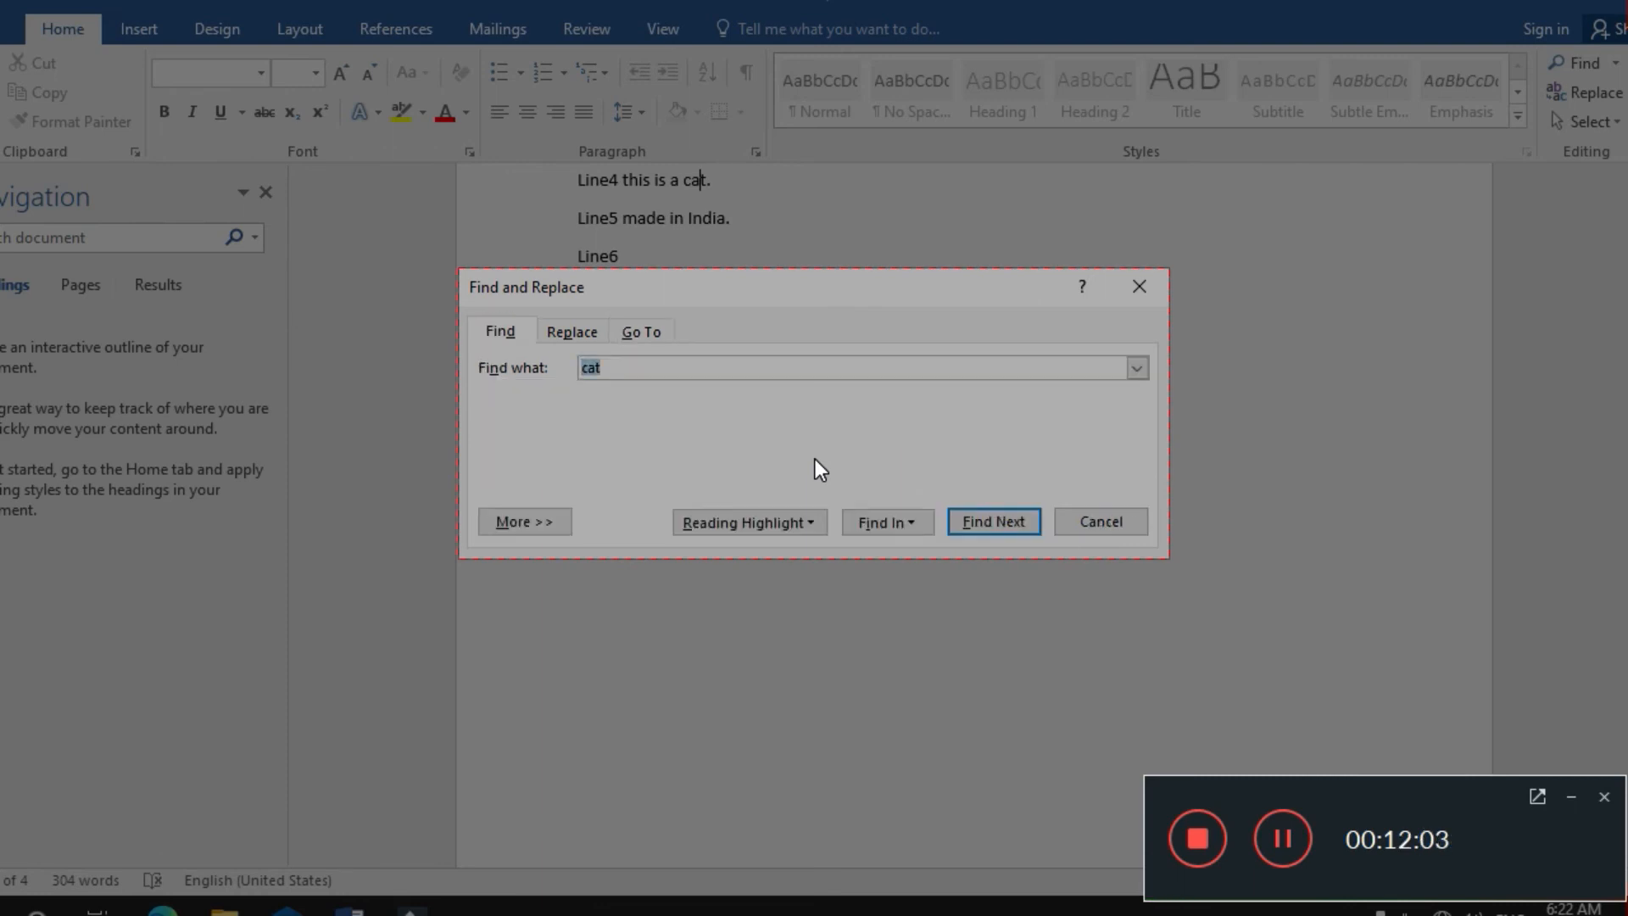
pyautogui.hotkey('shift', 'Tab')
pyautogui.press('Right')
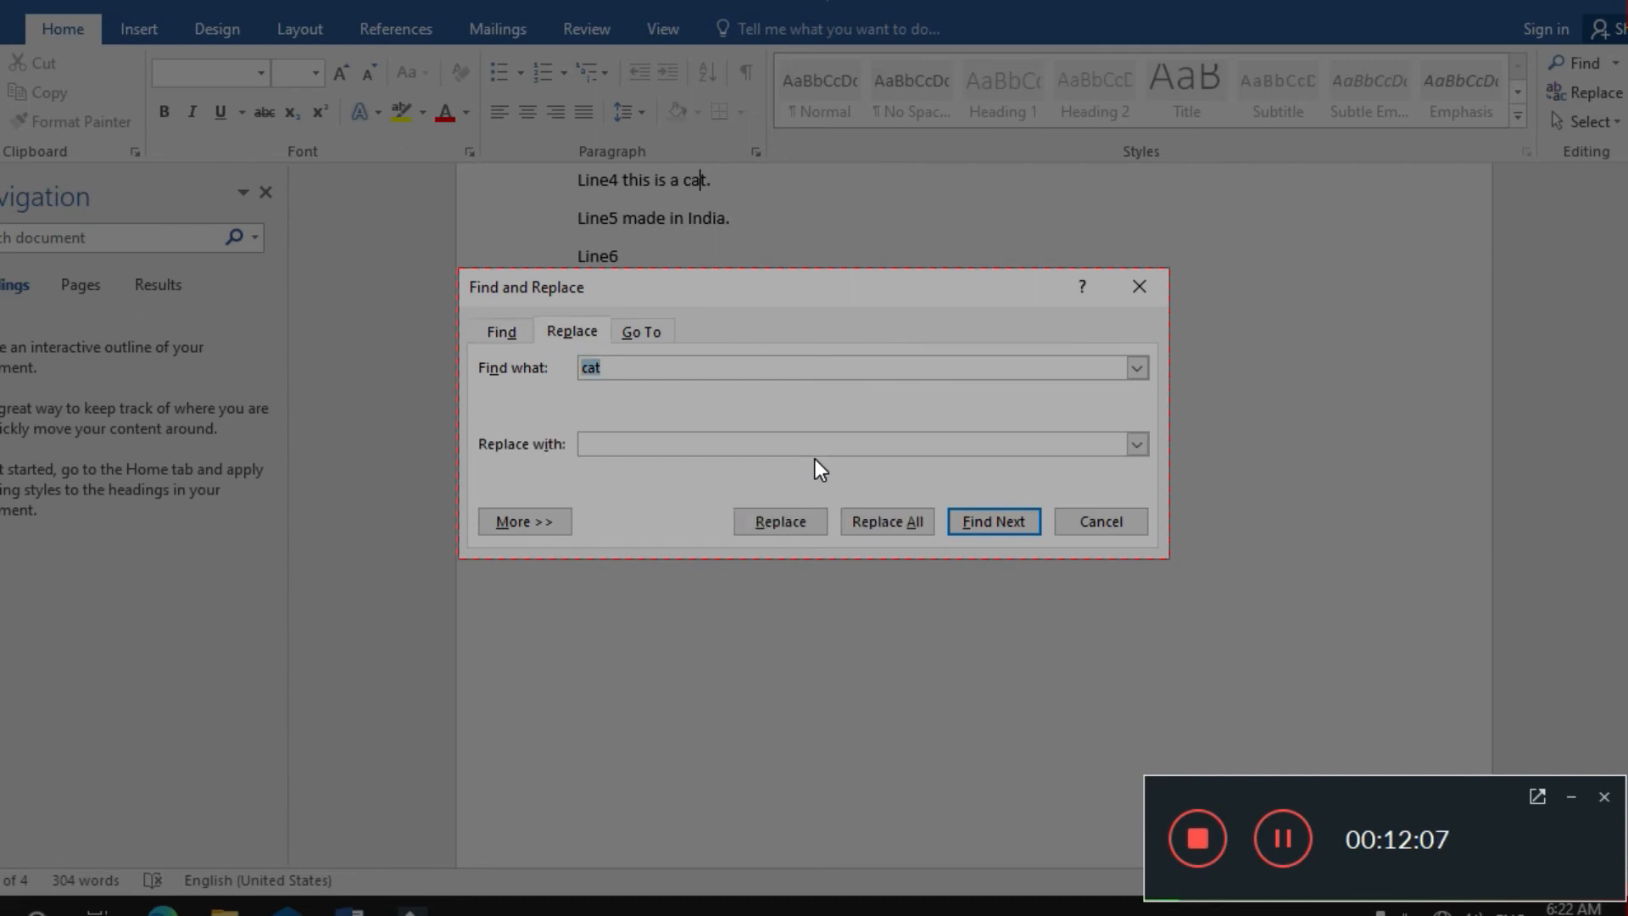
# Set "dog" as the replacement for "cat", try to replace a single occurrence and close the dialog.
pyautogui.press('Tab')
pyautogui.hotkey('shift', 'Tab')
pyautogui.press('Tab')
pyautogui.write('dog')
pyautogui.press('Tab')
pyautogui.hotkey('shift', 'Tab')
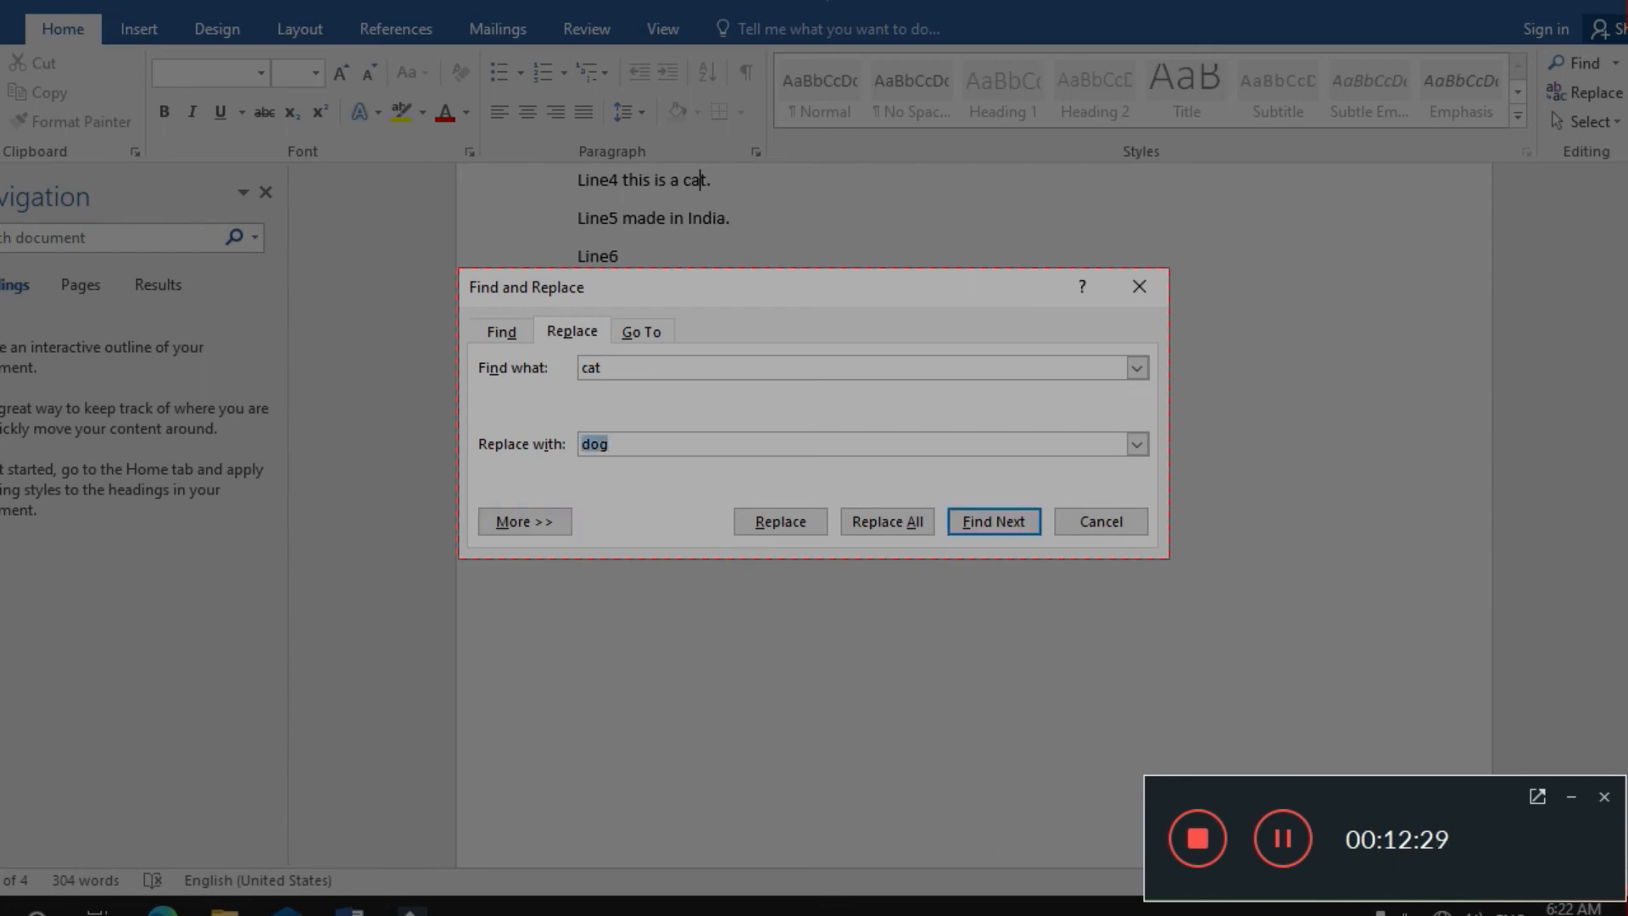
pyautogui.press('Tab')
pyautogui.press('Tab')
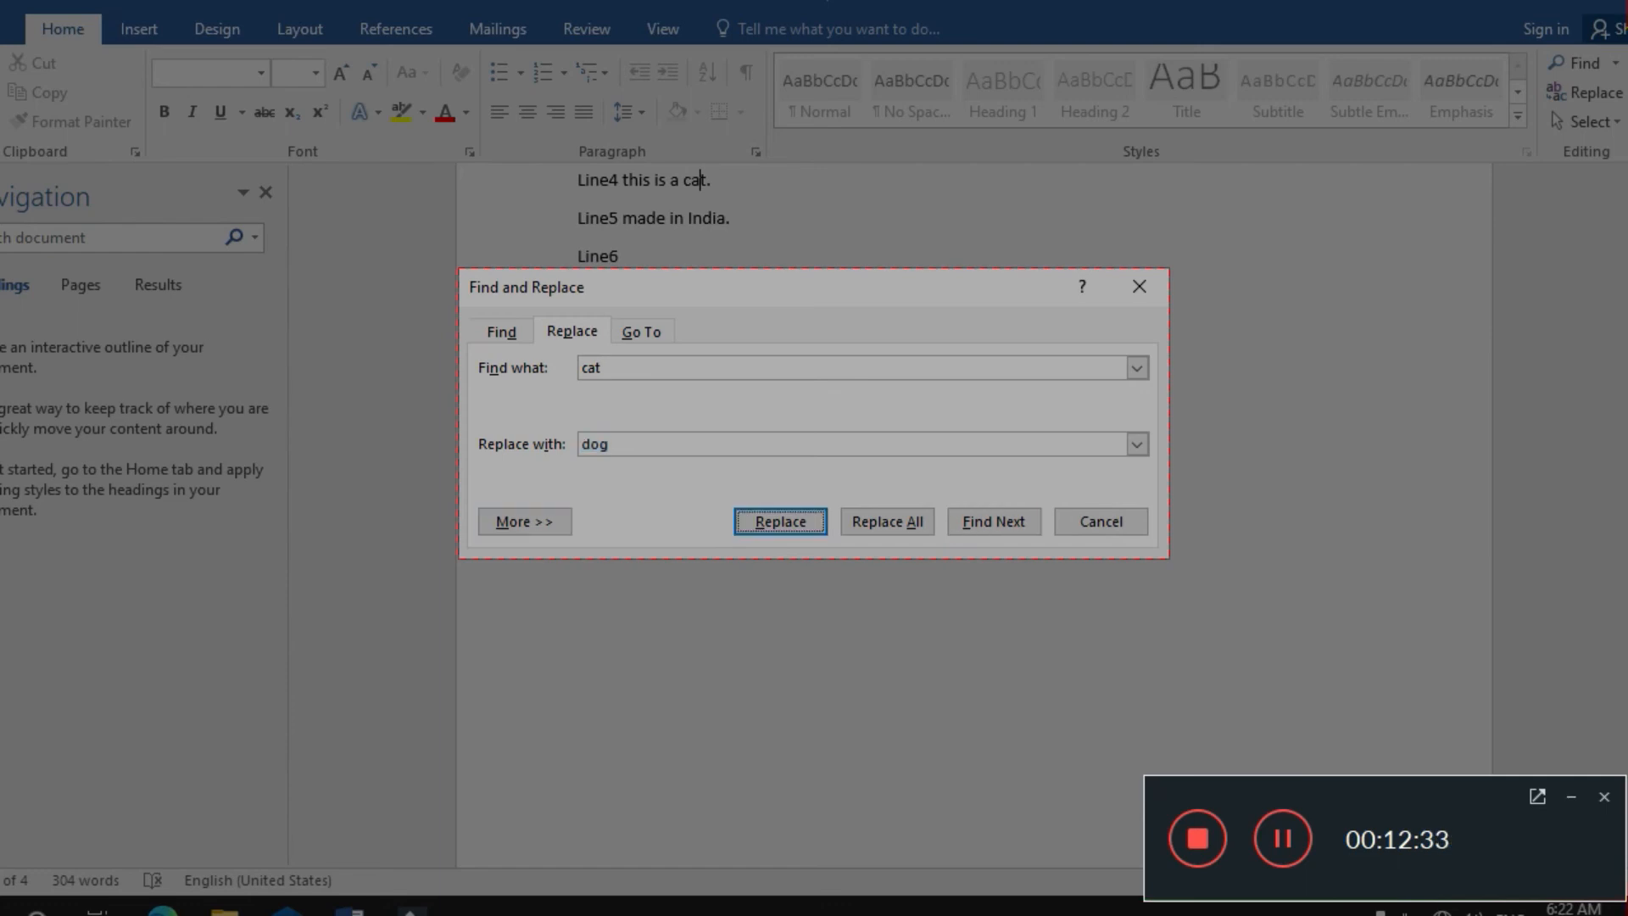
pyautogui.press('Return')
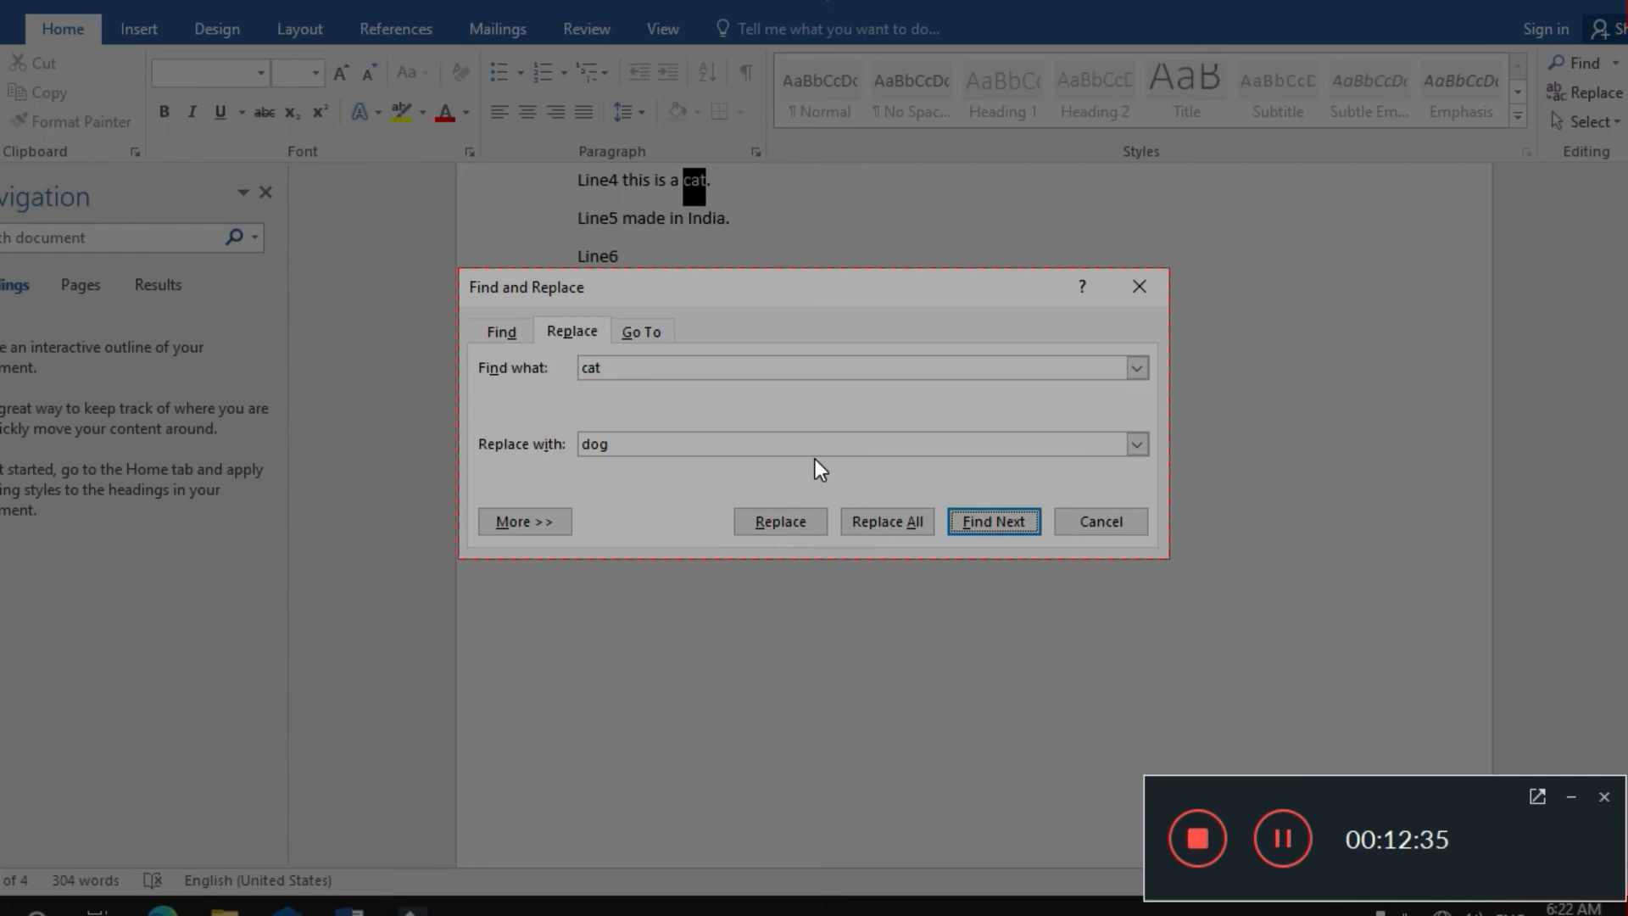
pyautogui.press('Tab')
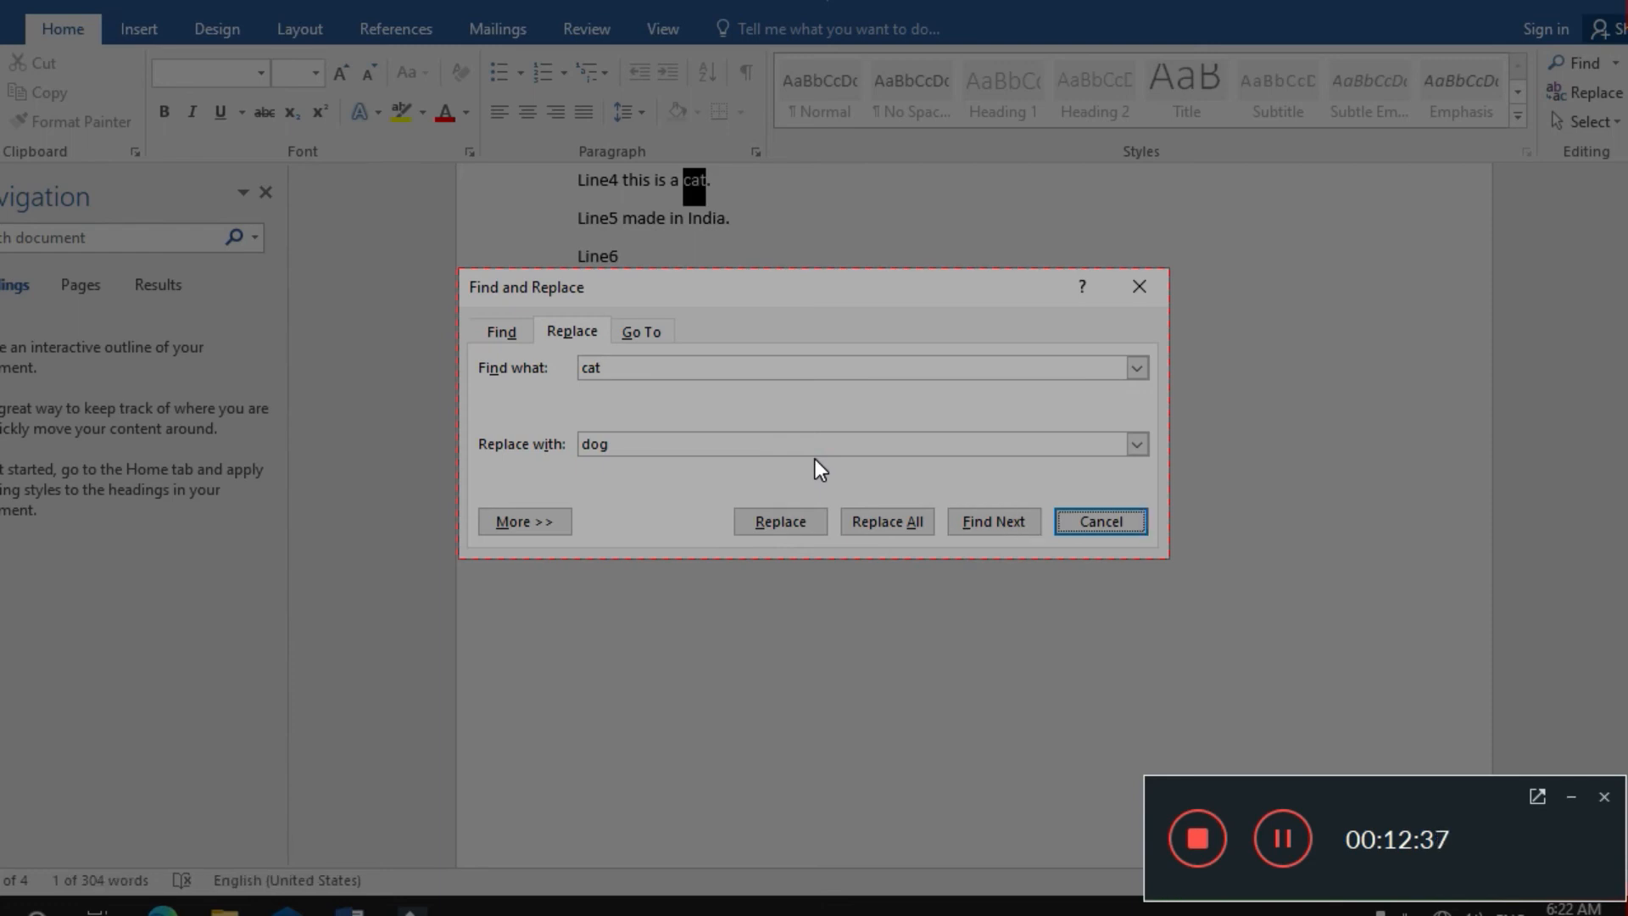
pyautogui.press('Return')
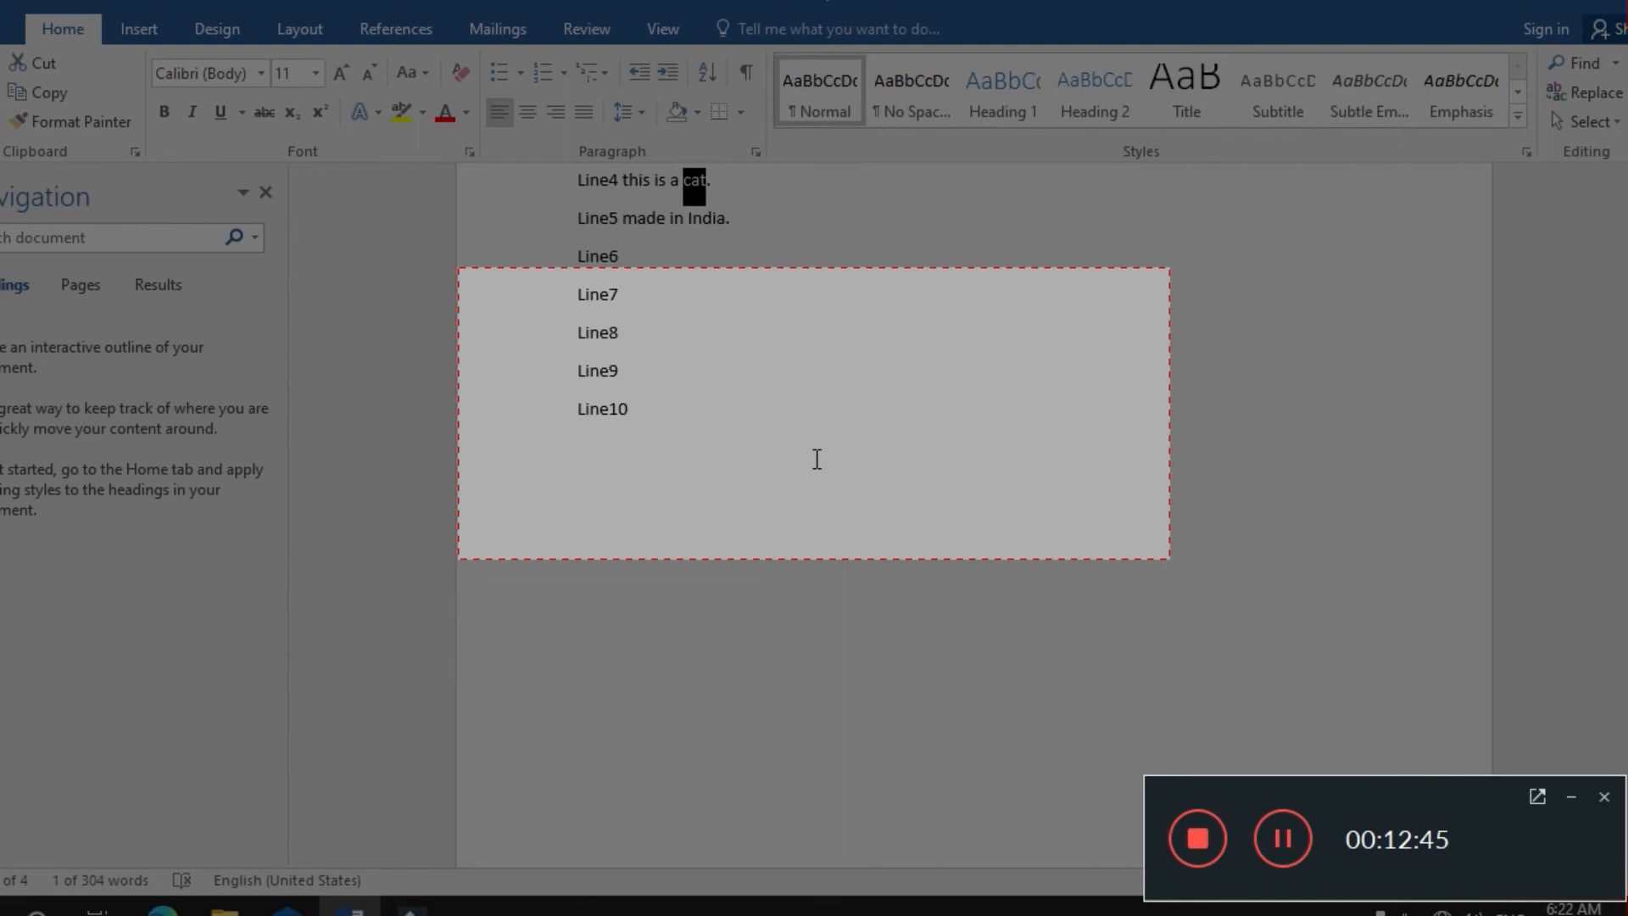
pyautogui.press('Up')
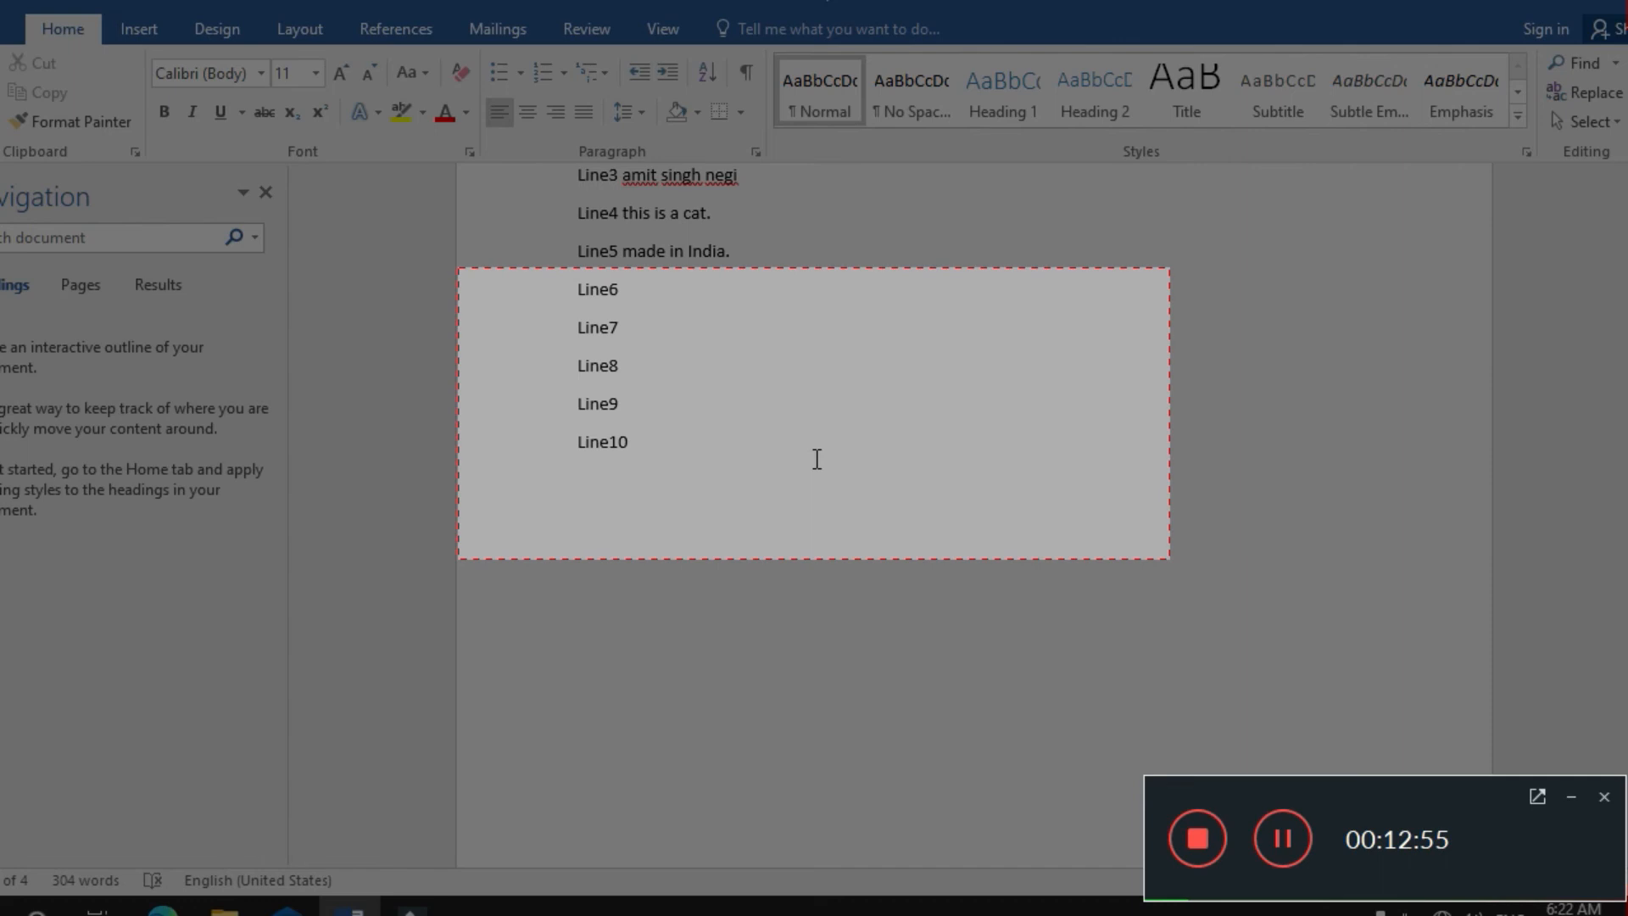
# Reopen the Replace options and replace every occurrence of "cat" in the document with "dog".
pyautogui.hotkey('ctrl', 'h')
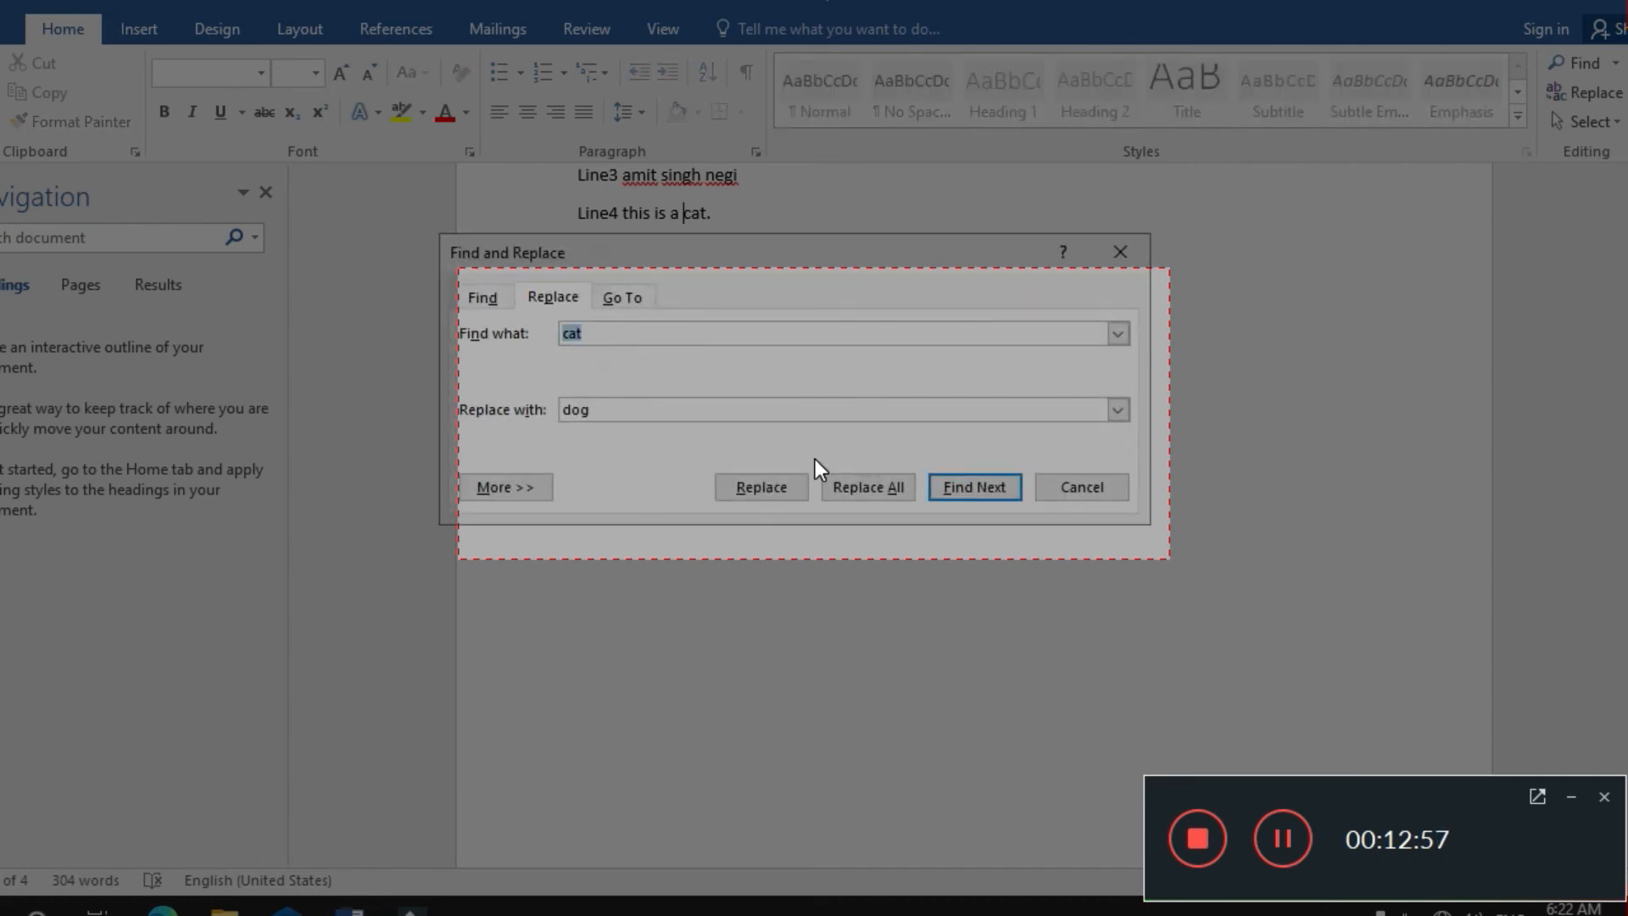
pyautogui.press('Tab')
pyautogui.hotkey('shift', 'Tab')
pyautogui.press('Tab')
pyautogui.press('Tab')
pyautogui.press('Tab')
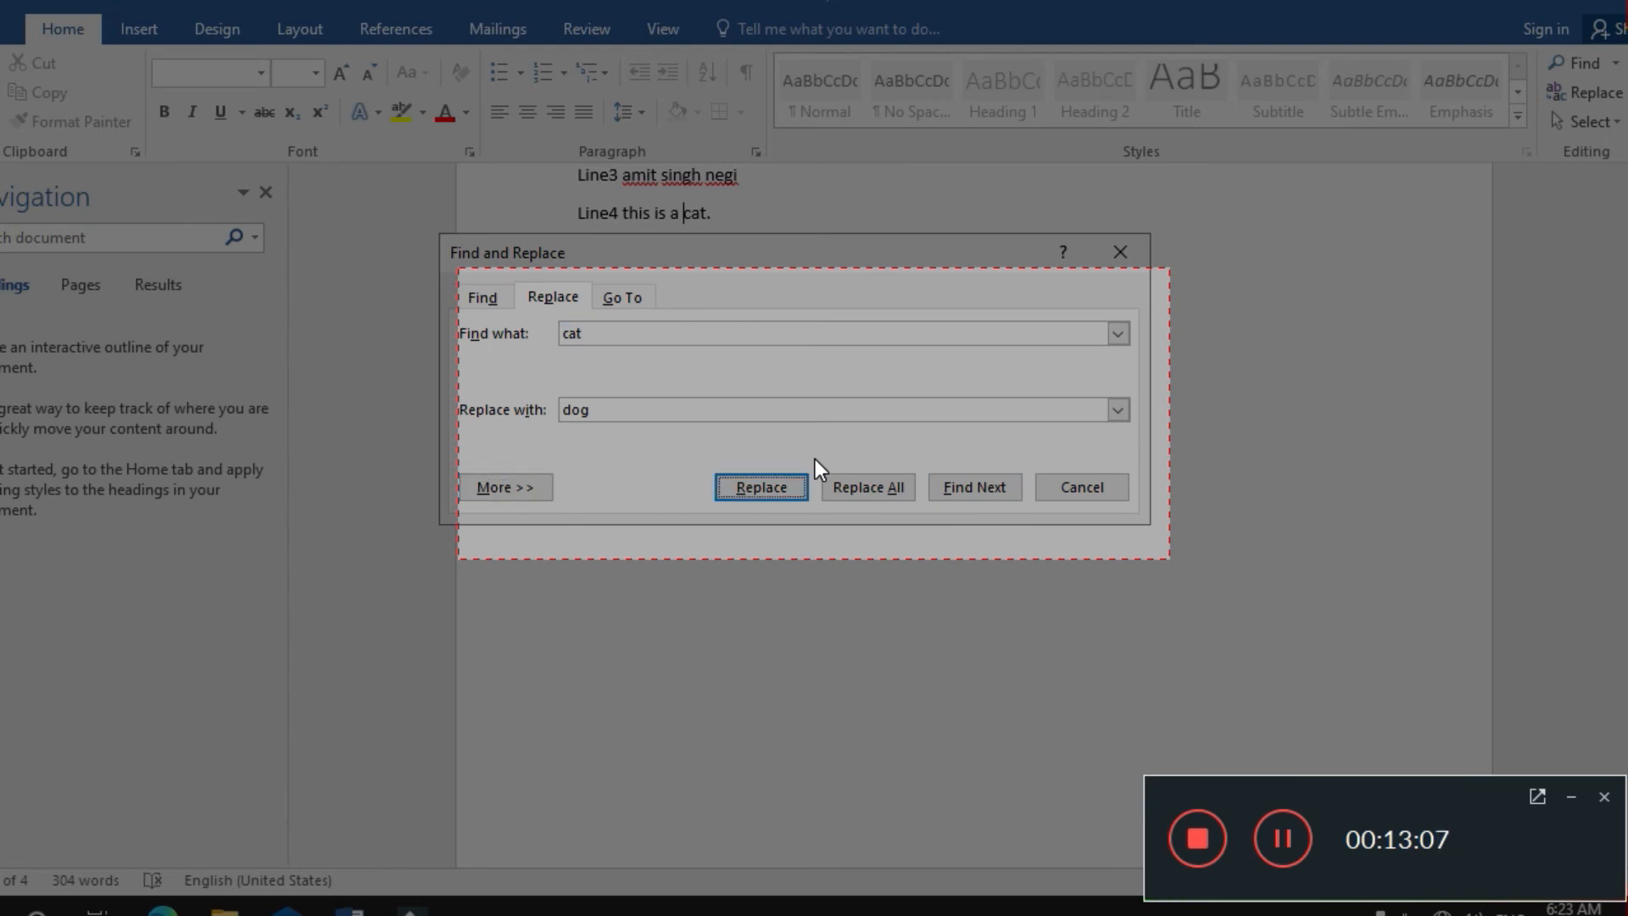
pyautogui.press('Tab')
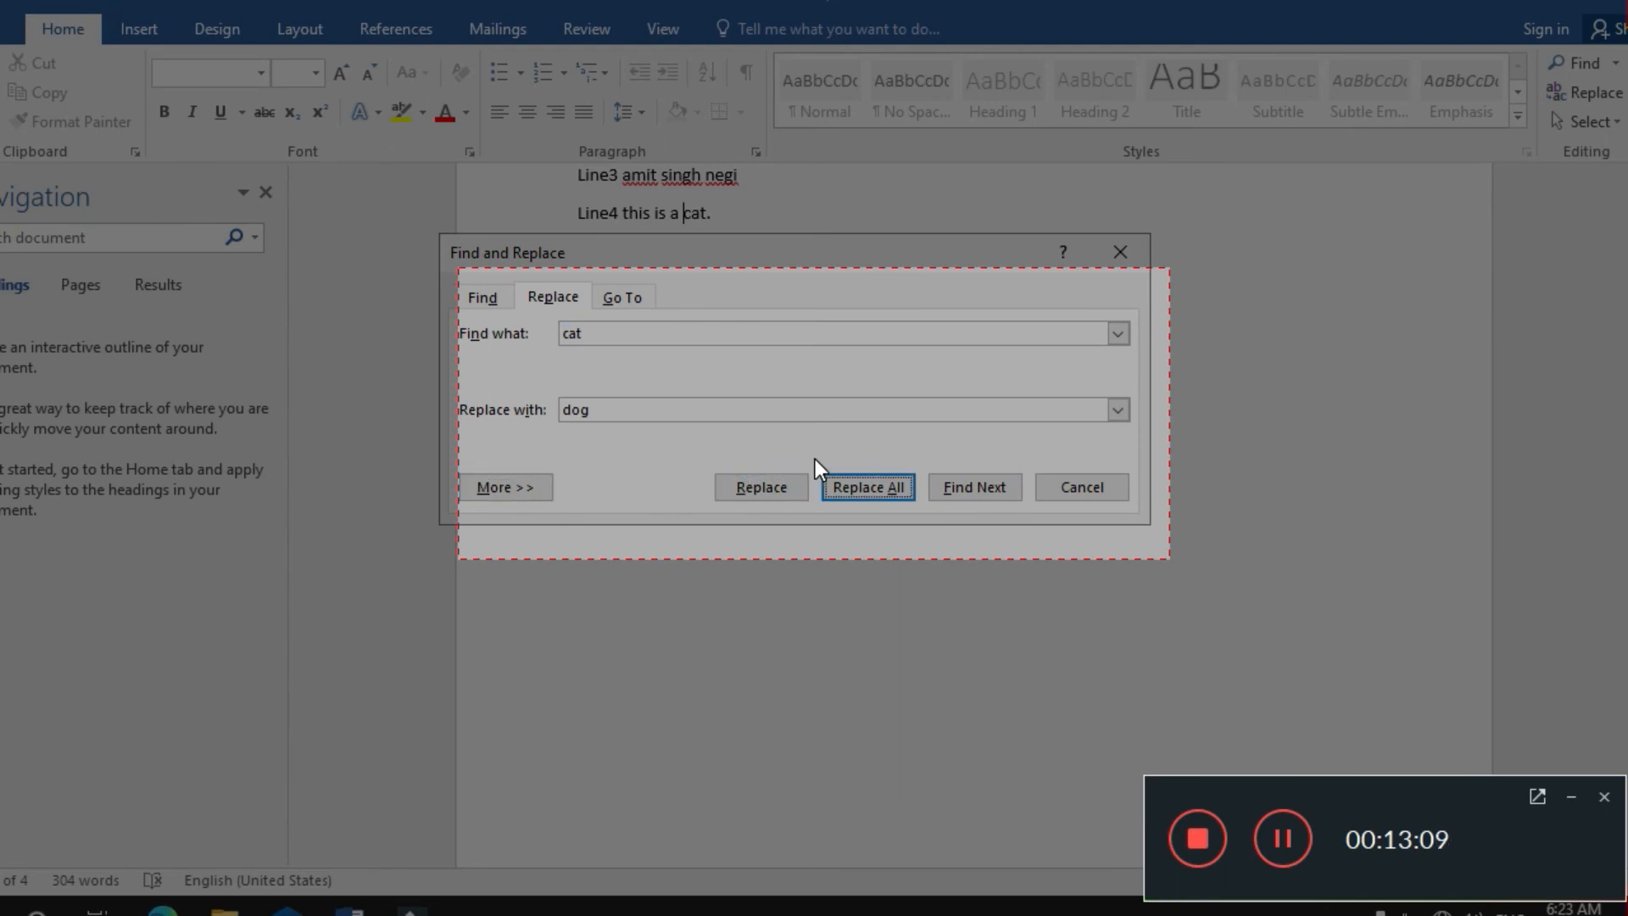
pyautogui.press('Return')
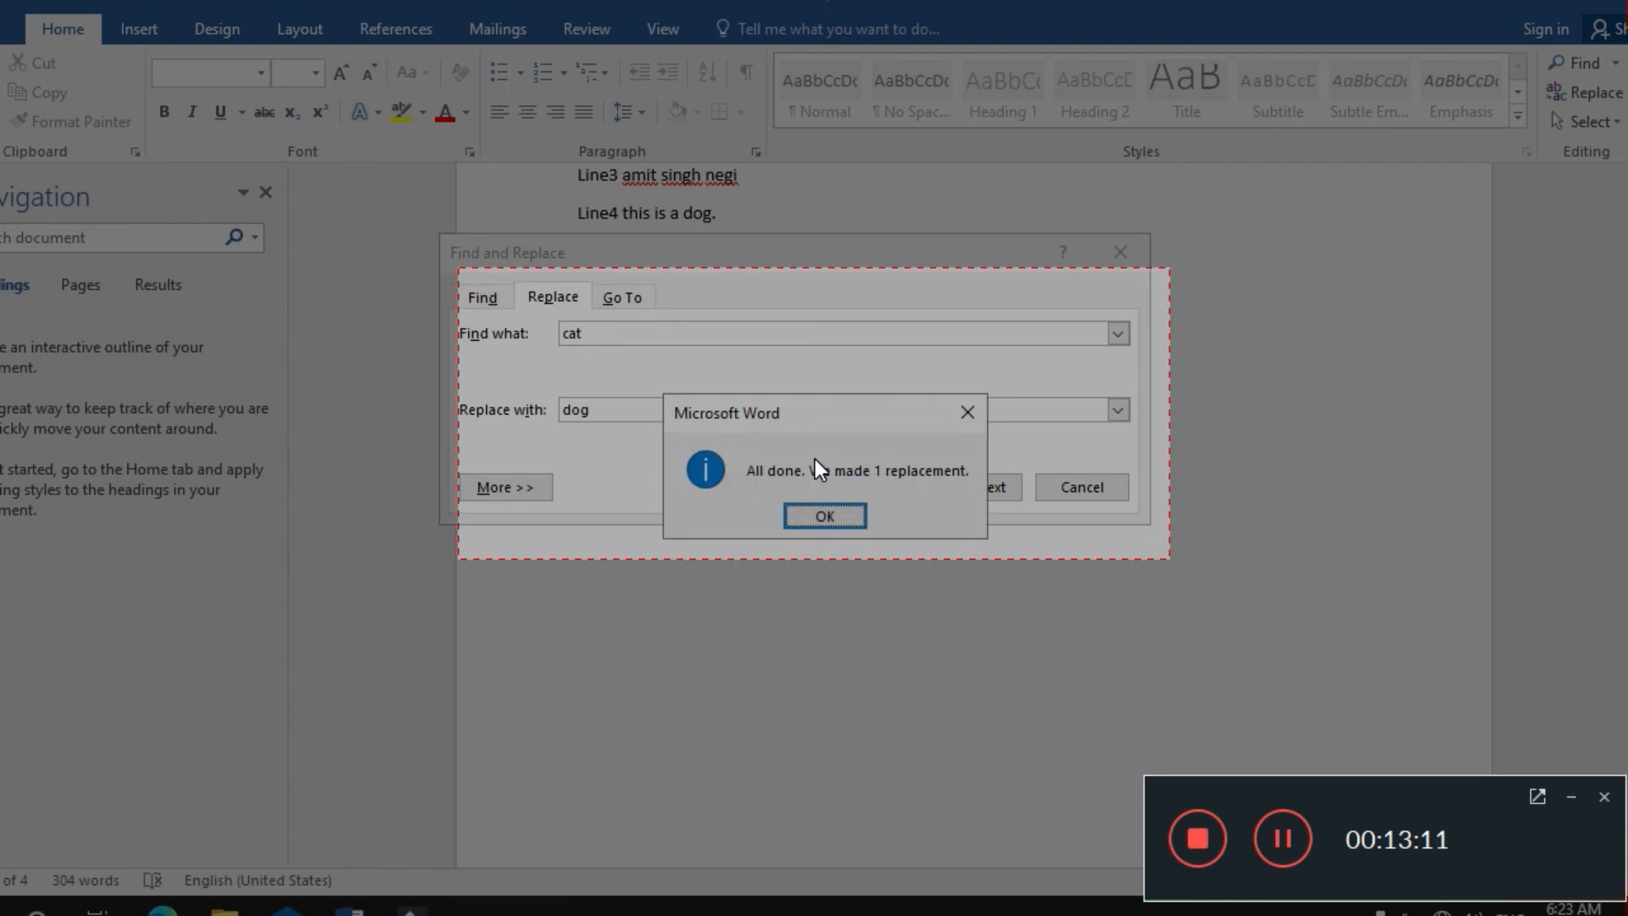
pyautogui.press('Return')
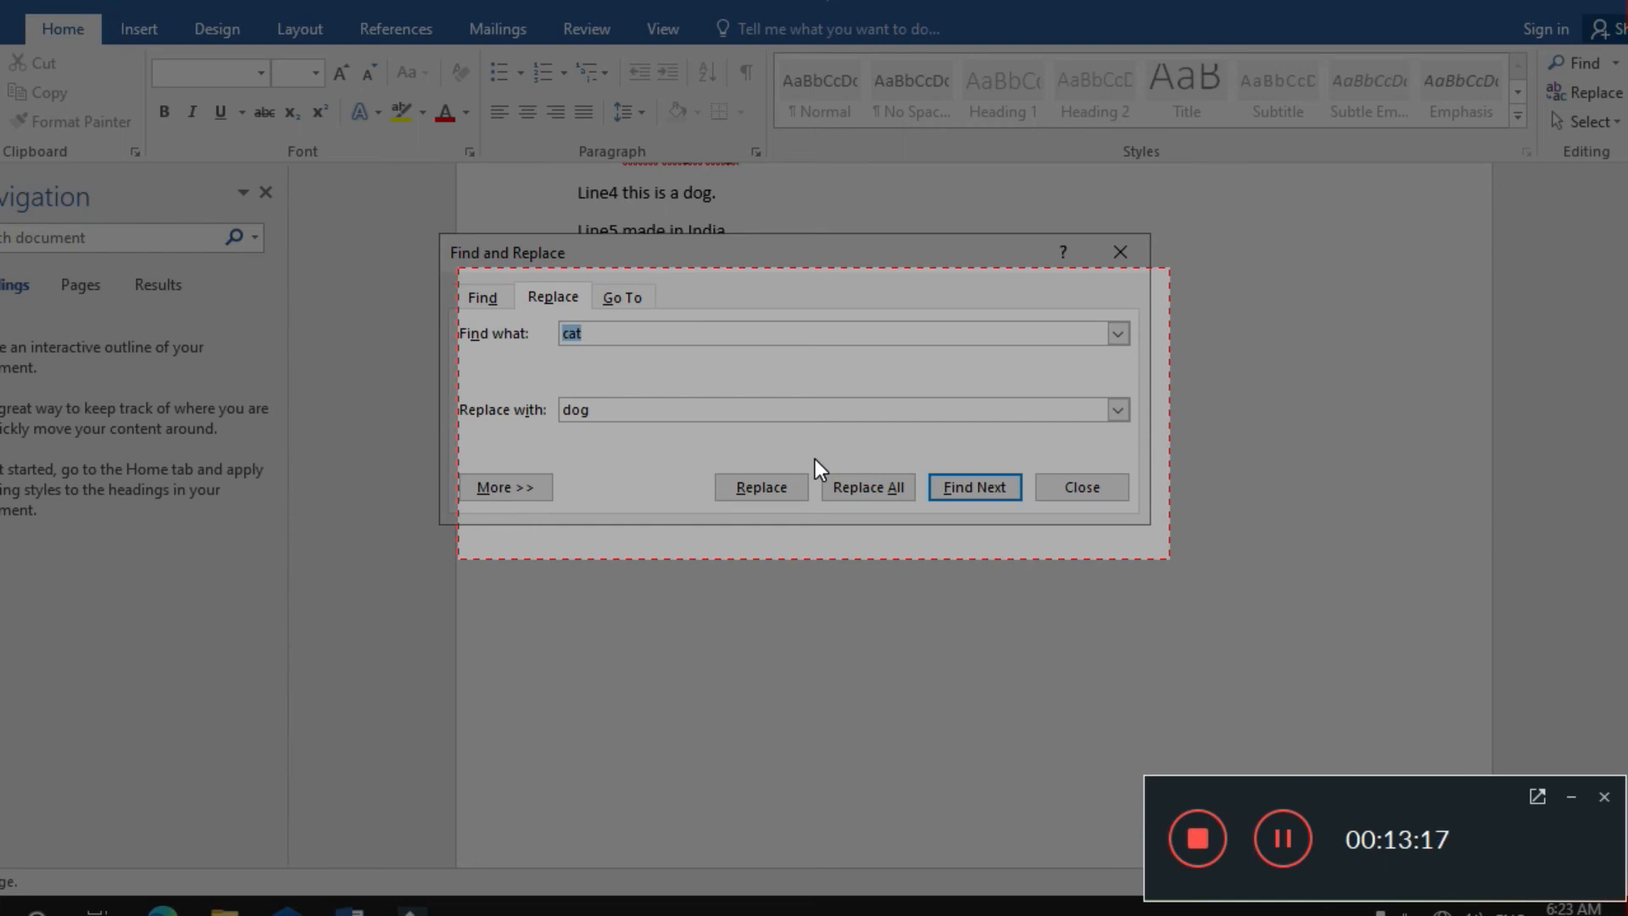
# Close the Find and Replace dialog and return to the document text.
pyautogui.press('Tab')
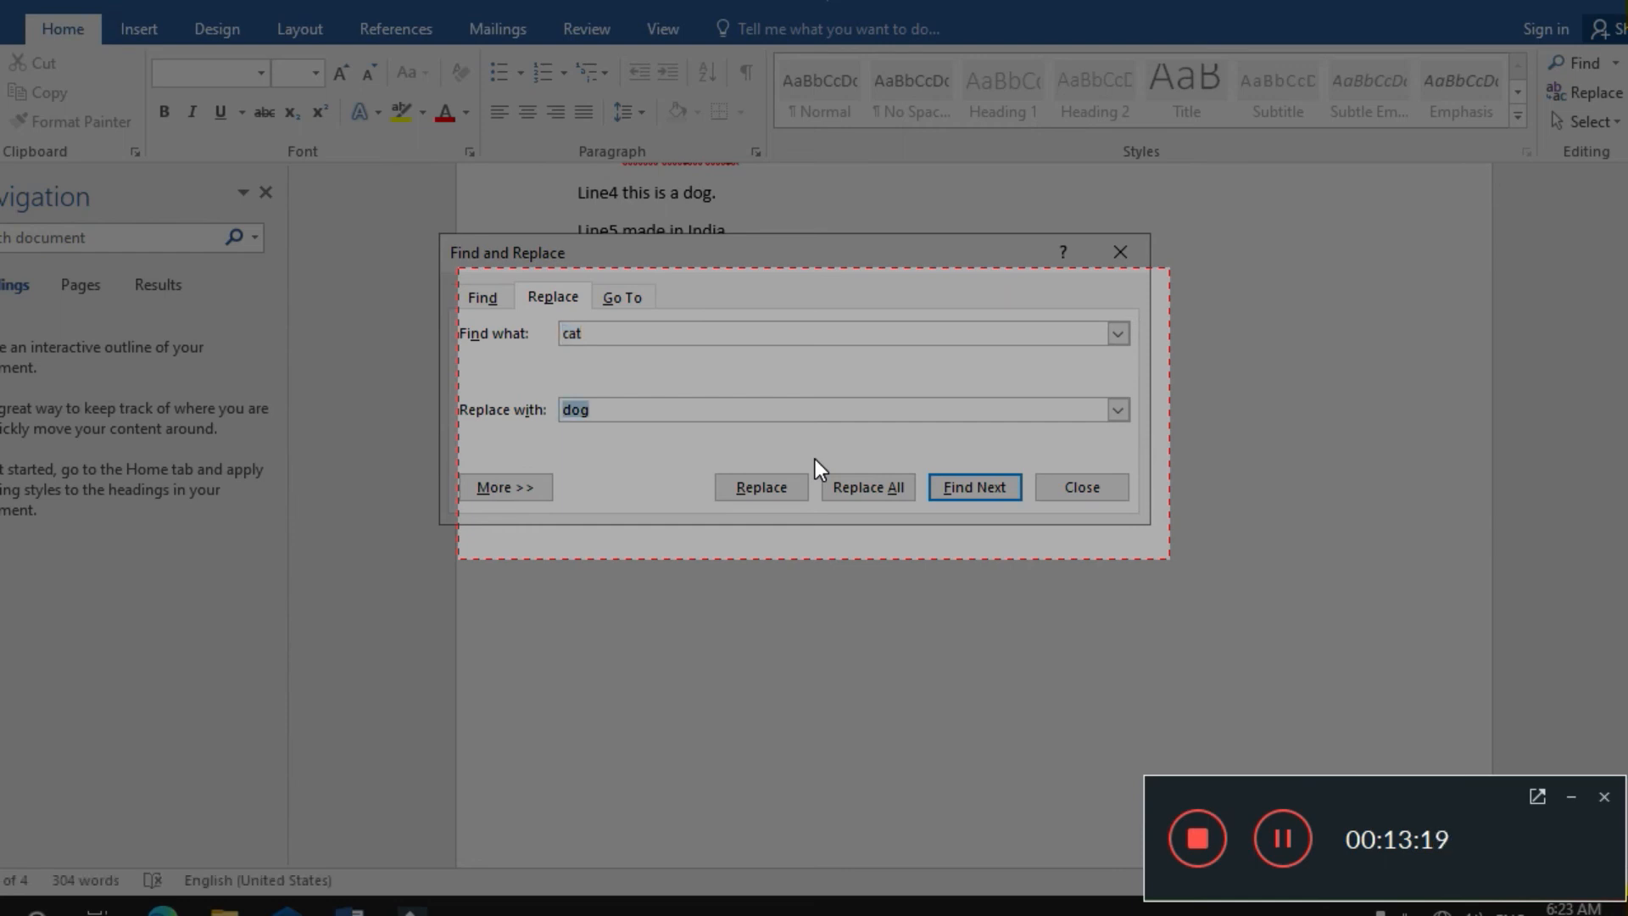
pyautogui.press('Tab')
pyautogui.press('Tab')
pyautogui.press('Tab')
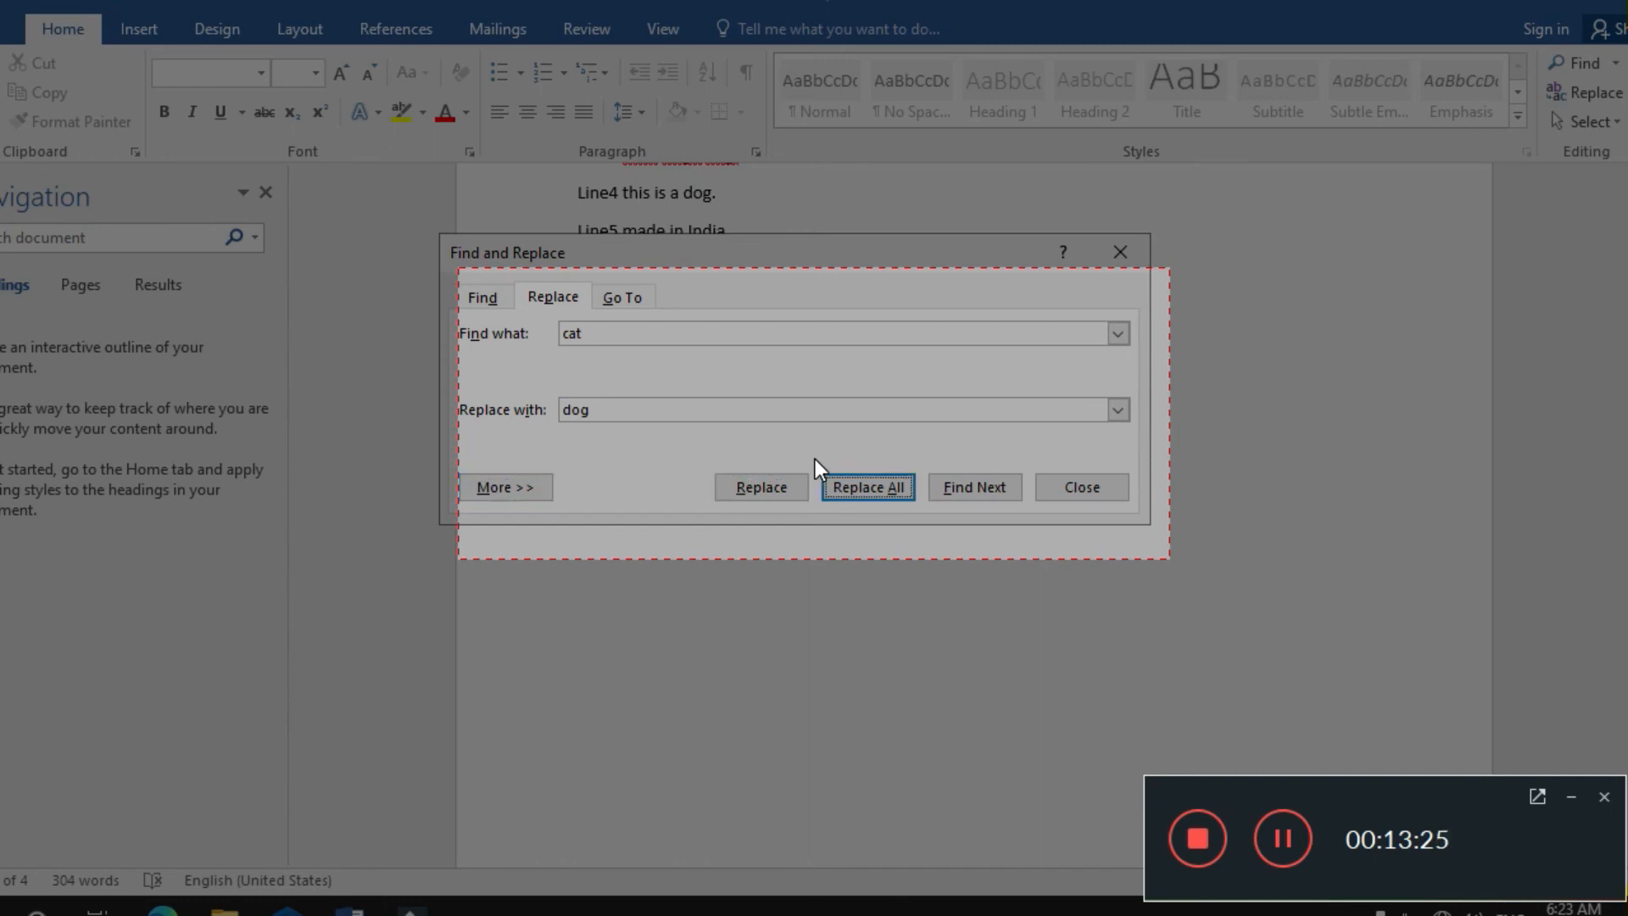
pyautogui.press('Tab')
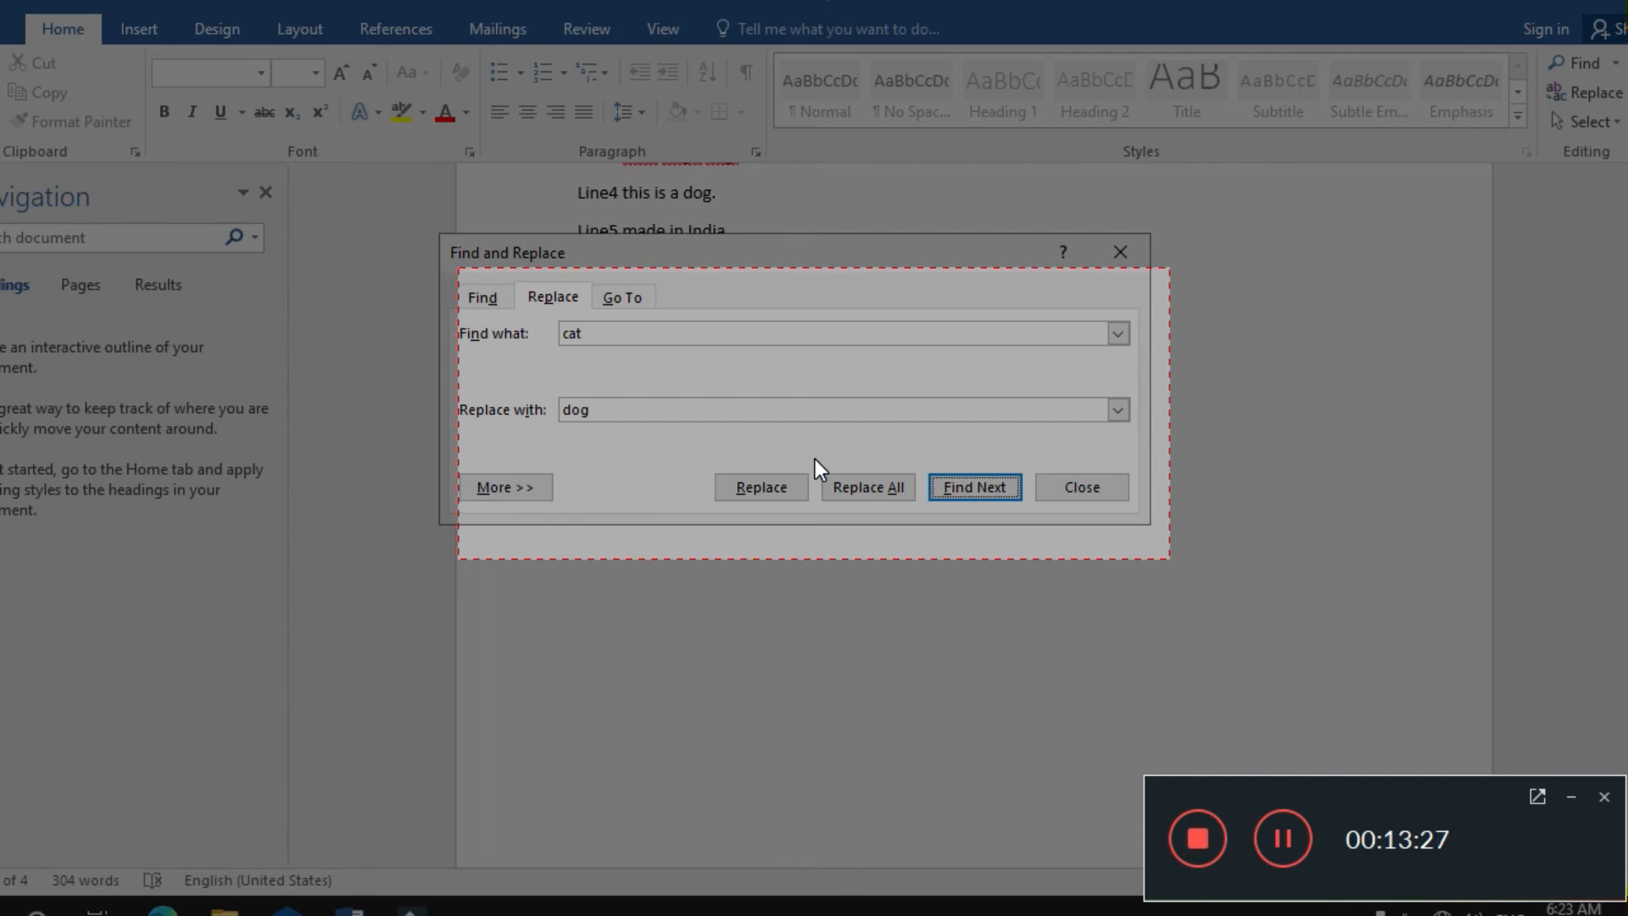
pyautogui.press('Tab')
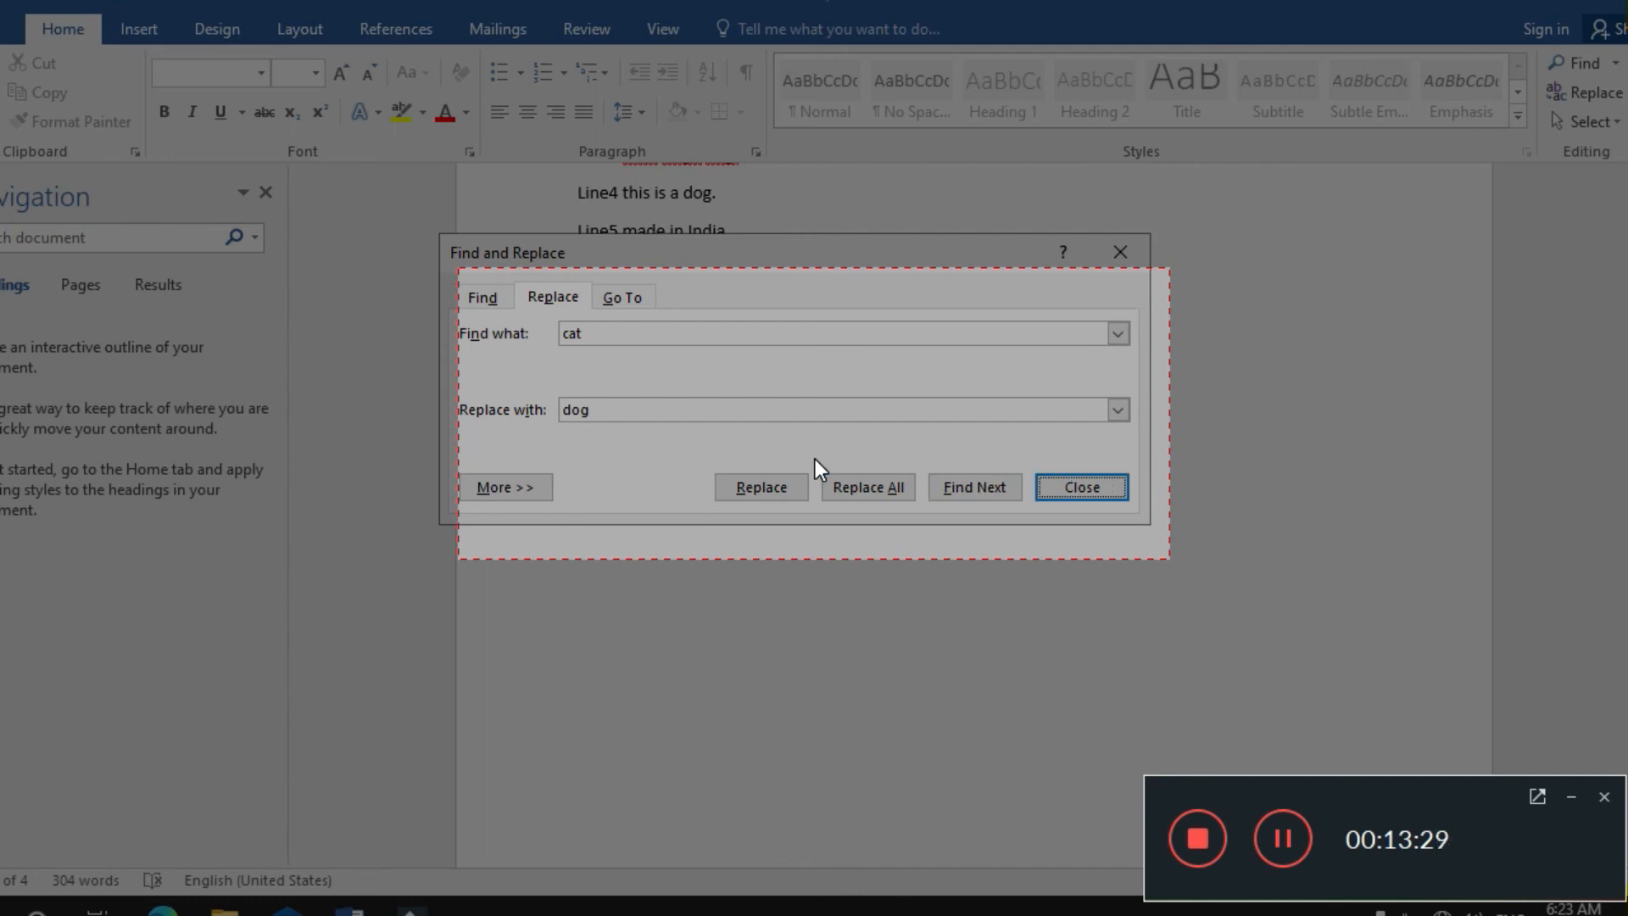
pyautogui.press('Return')
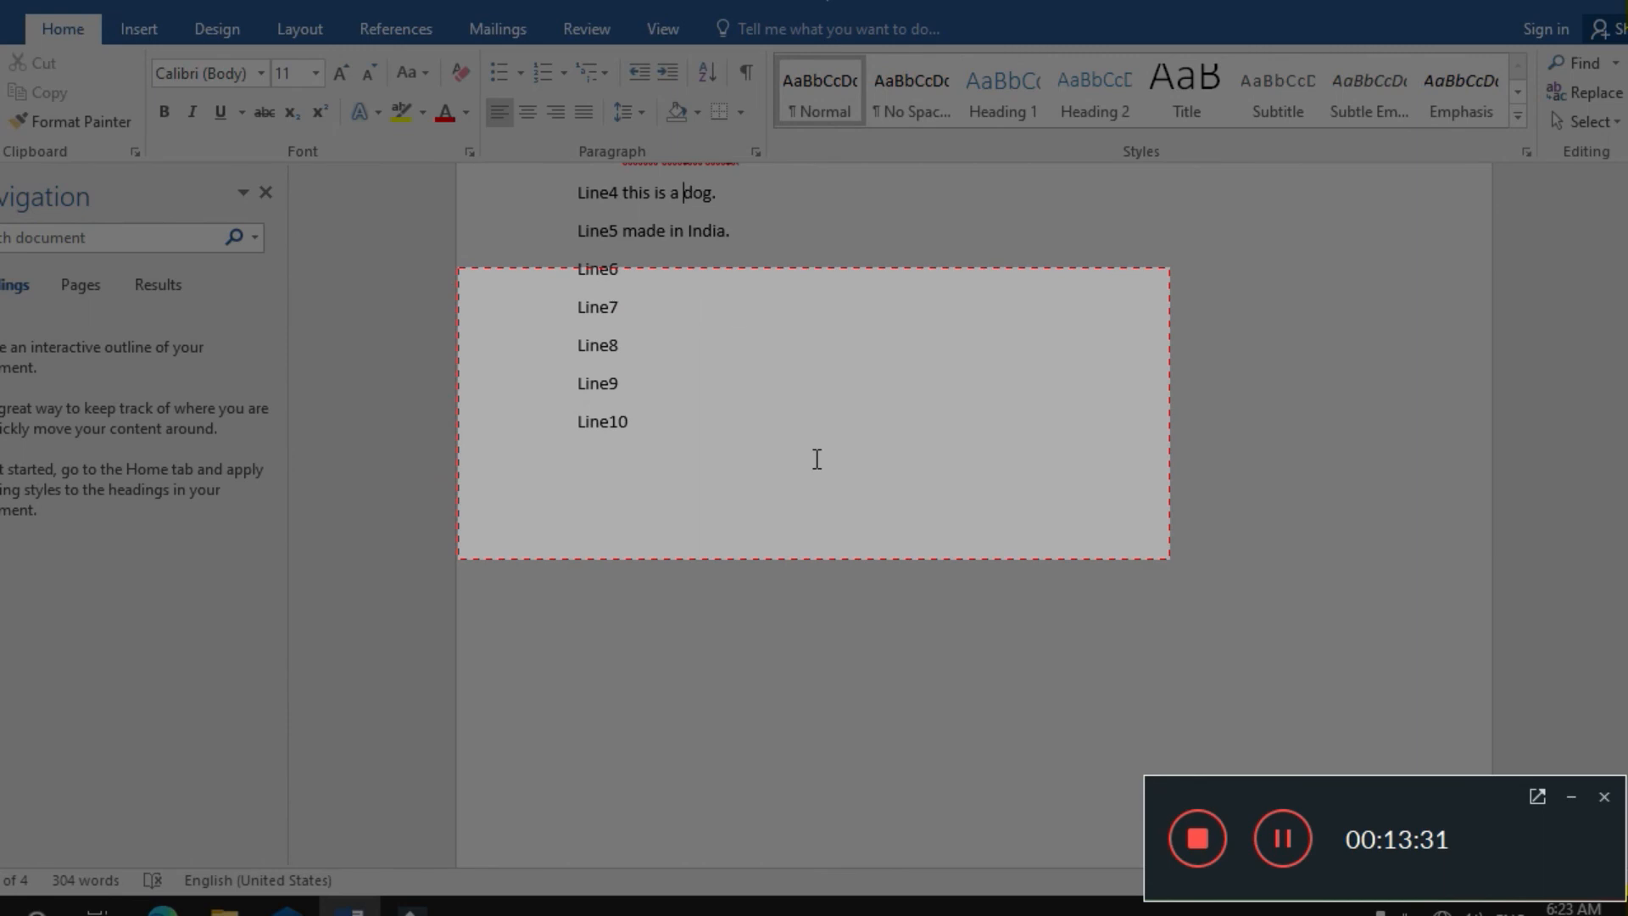
# Reopen the Replace options and set "made" as the search text and "make" as its replacement.
pyautogui.scroll(1, 816, 459)
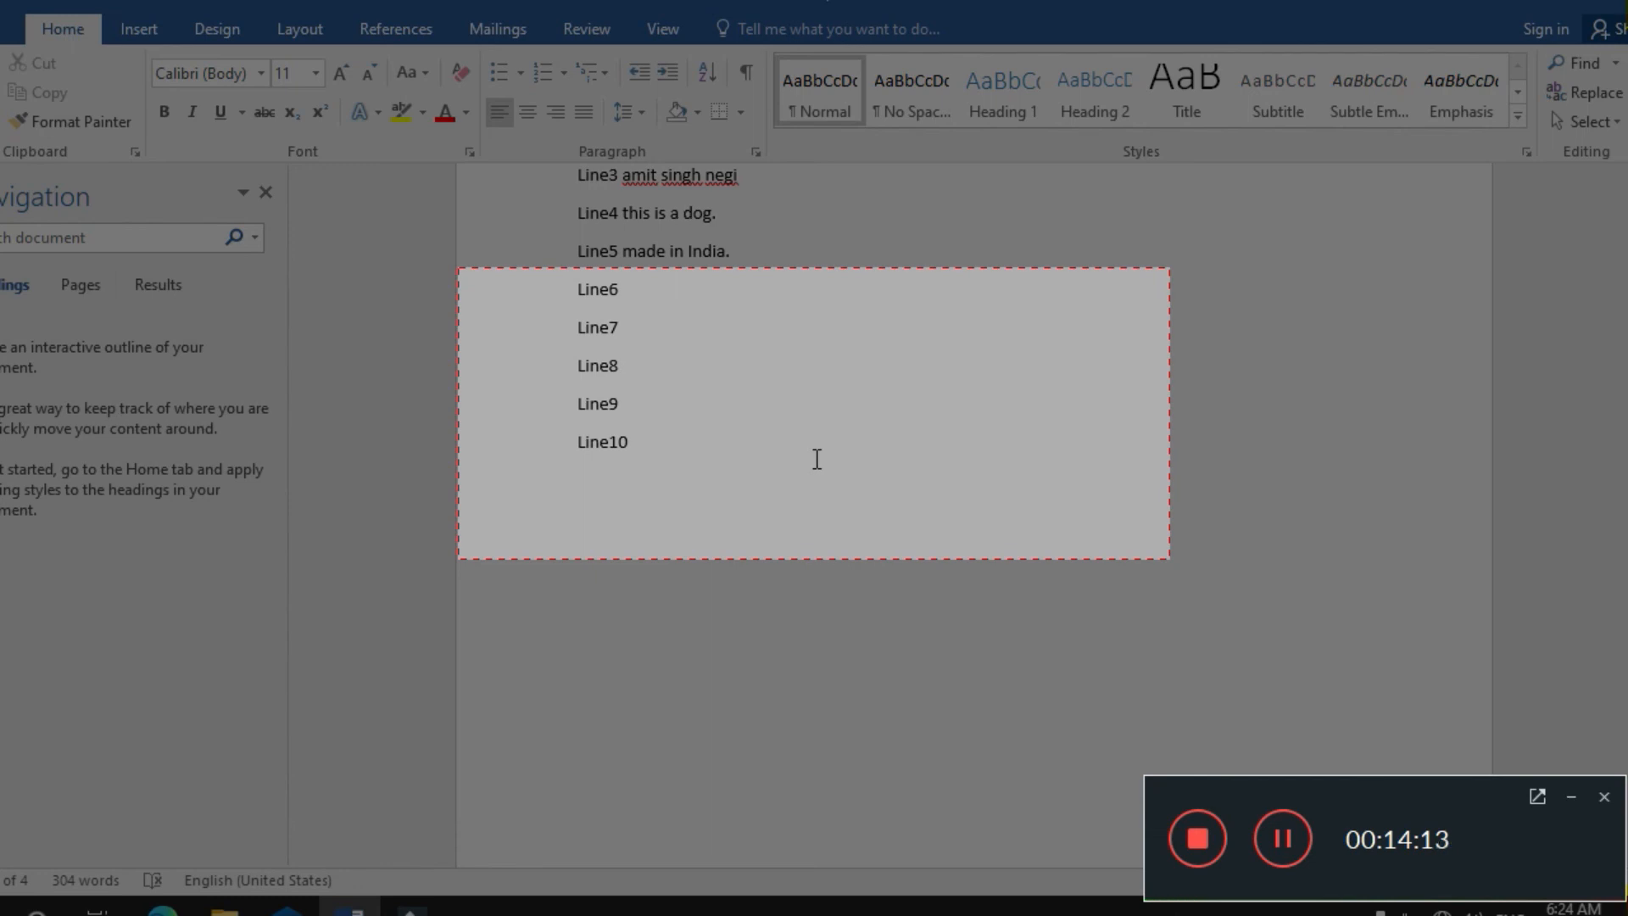
pyautogui.hotkey('ctrl', 'h')
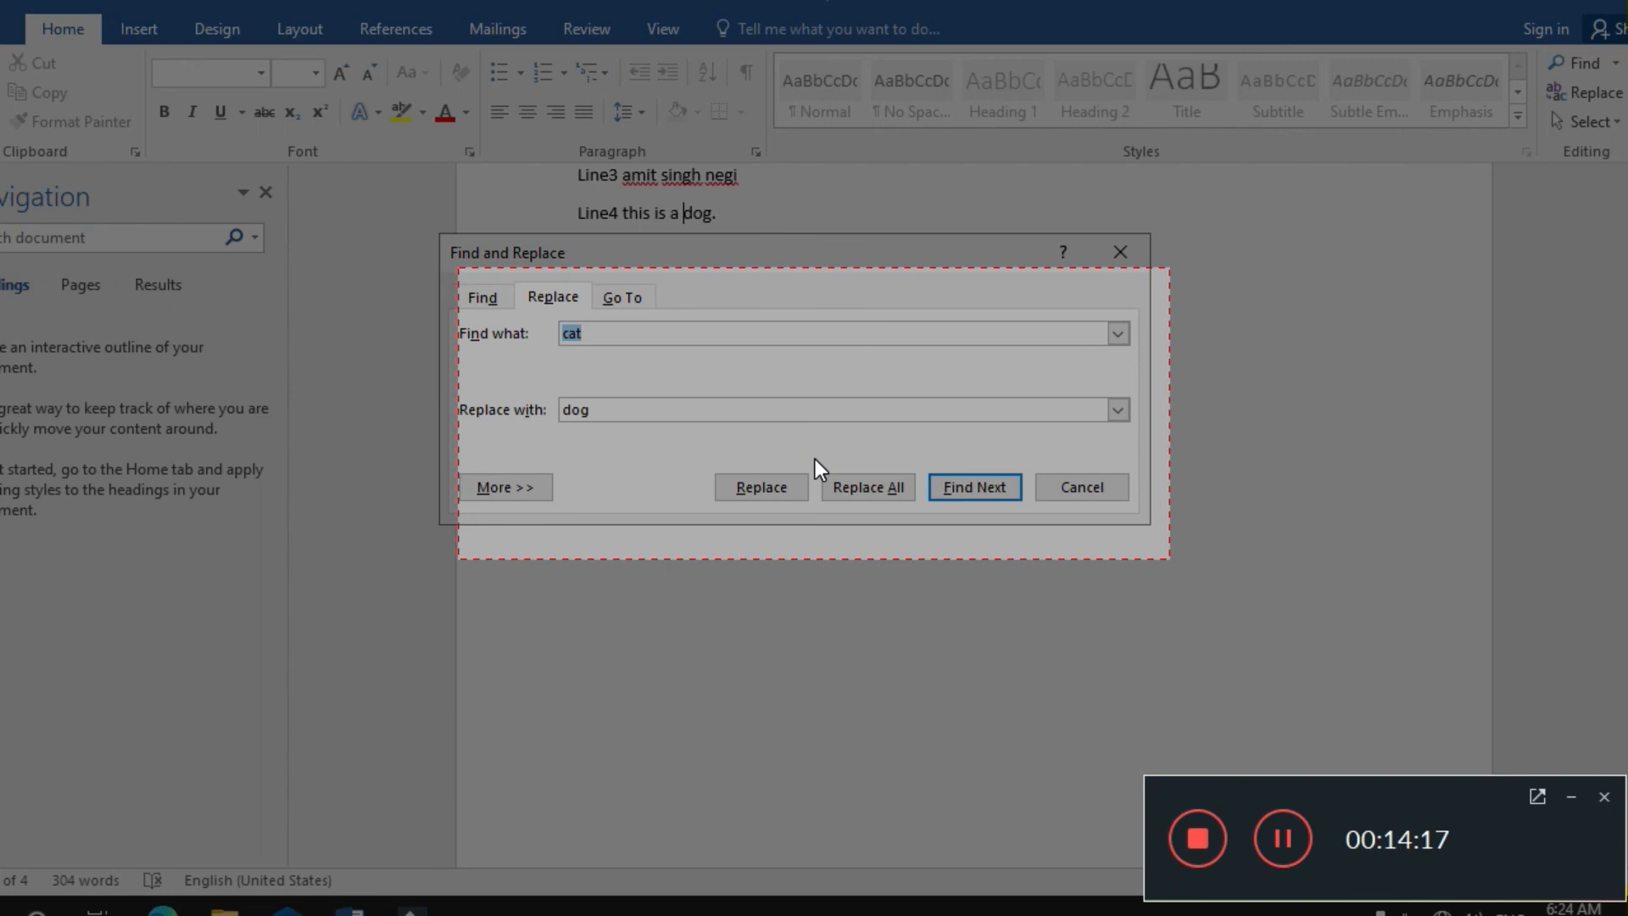
pyautogui.press('Tab')
pyautogui.hotkey('shift', 'Tab')
pyautogui.press('BackSpace')
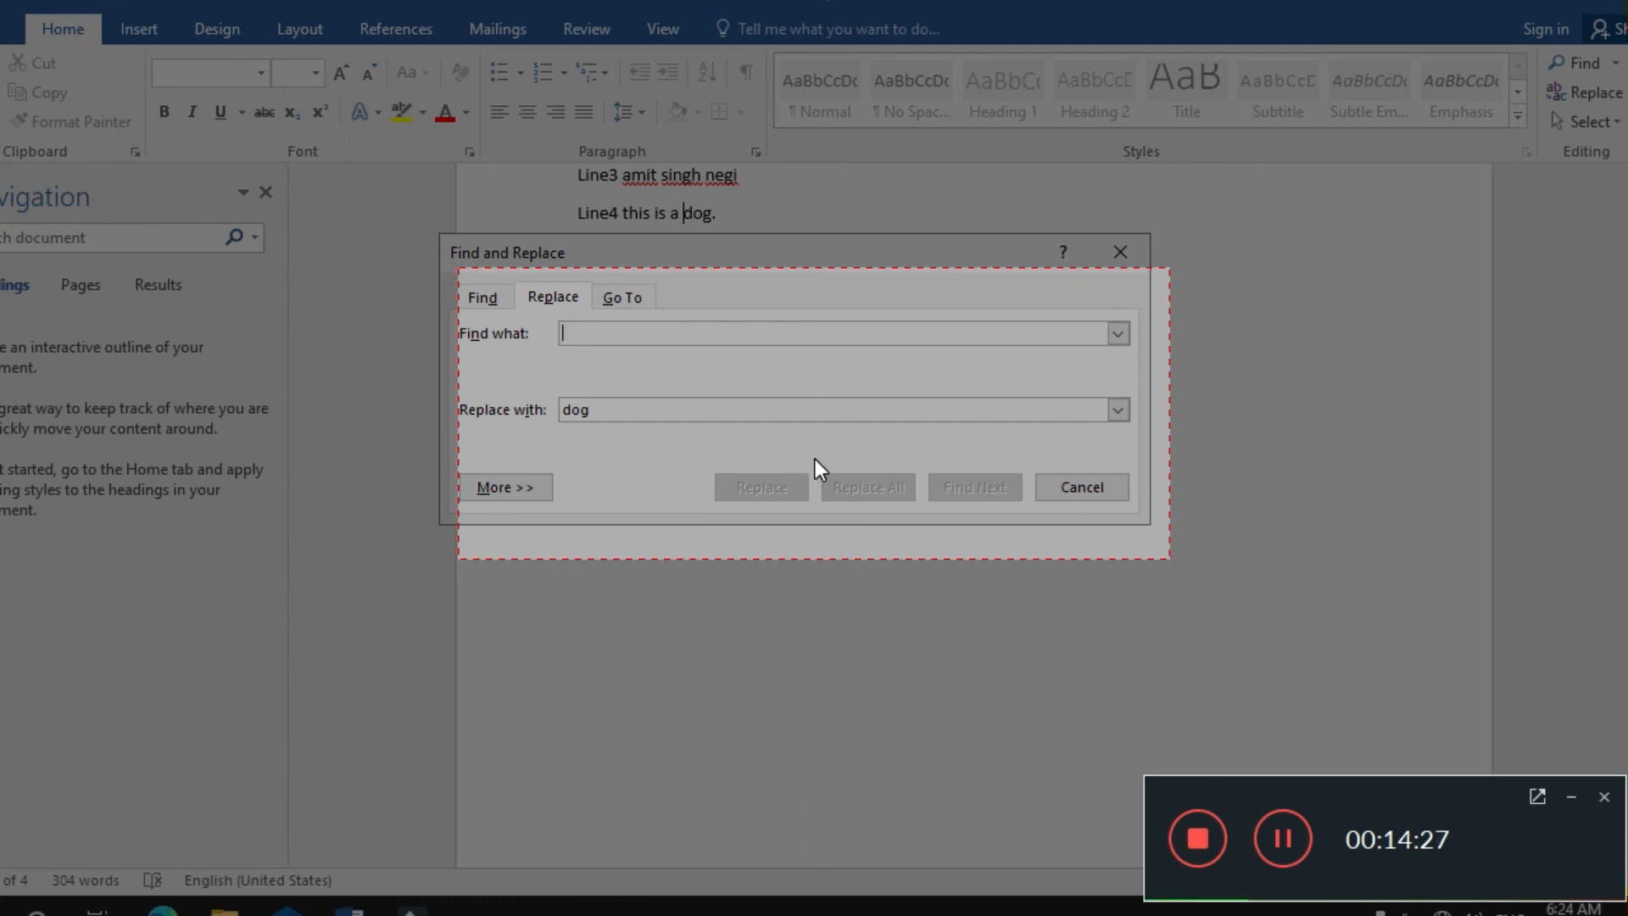
pyautogui.write('made')
pyautogui.press('Tab')
pyautogui.press('BackSpace')
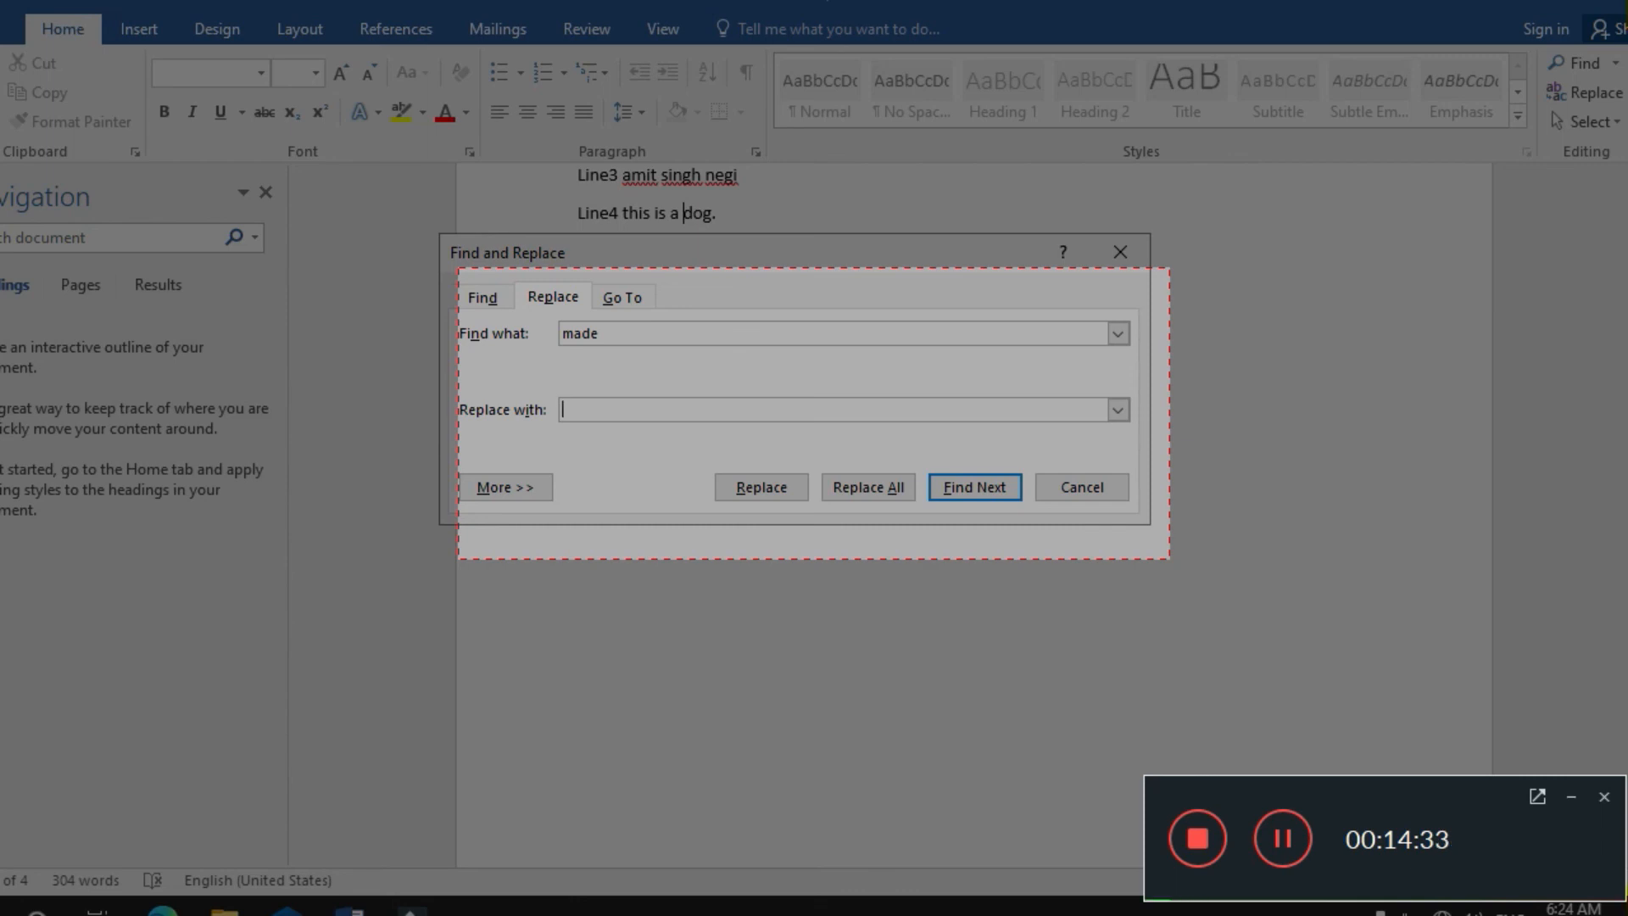
pyautogui.write('make')
# Replace all occurrences of "made" with "make" throughout the document.
pyautogui.press('Tab')
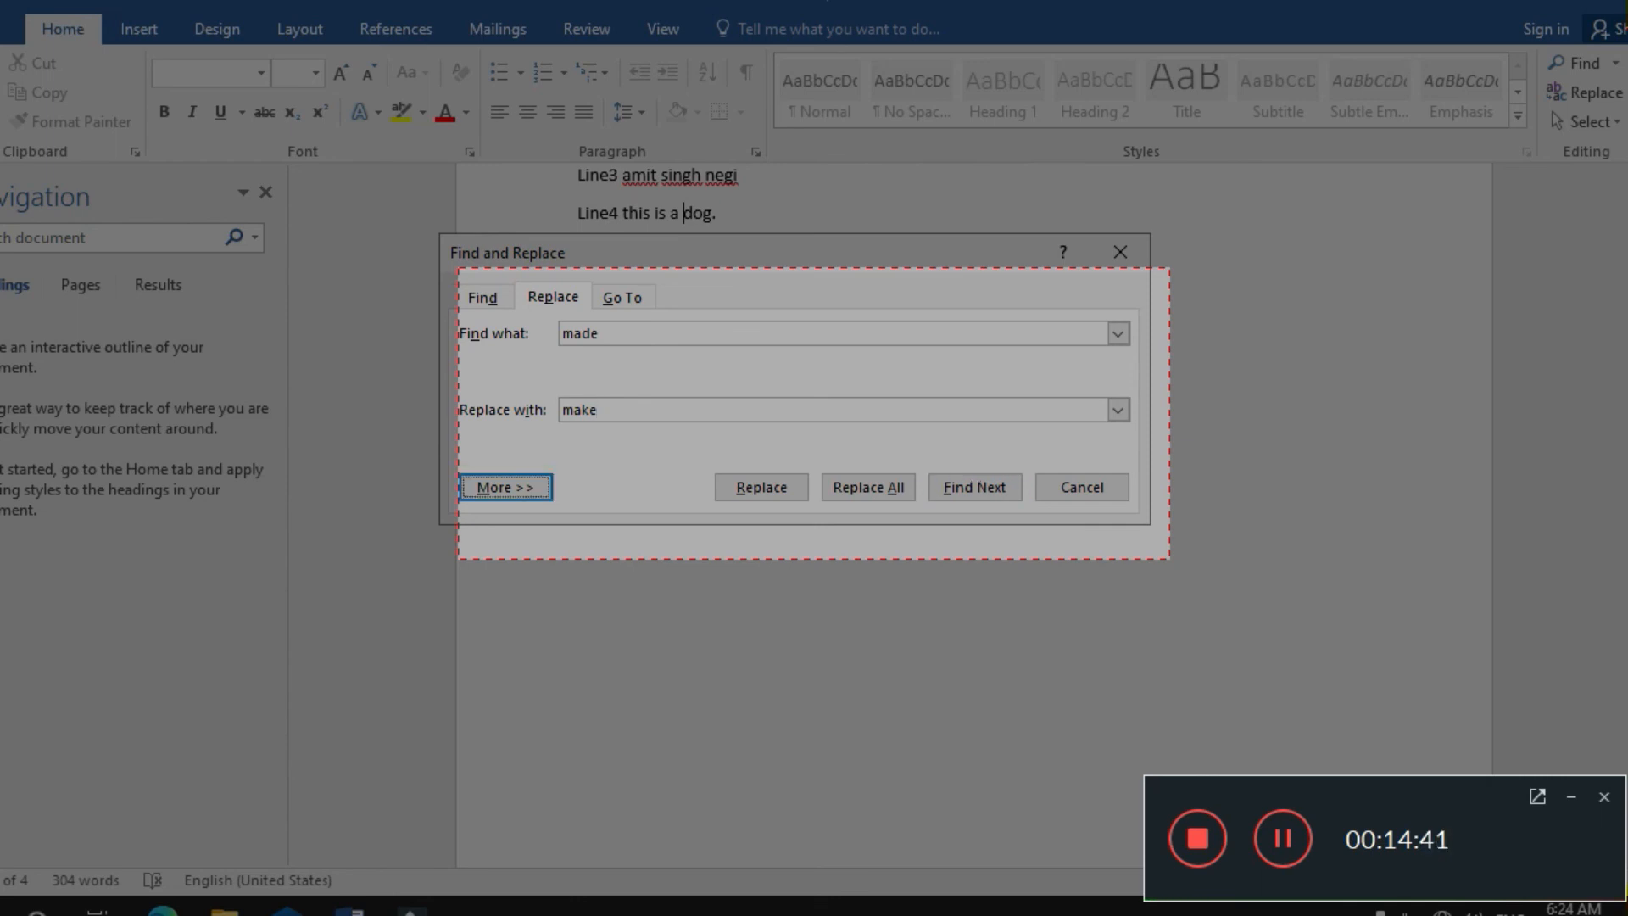
pyautogui.press('Tab')
pyautogui.press('Tab')
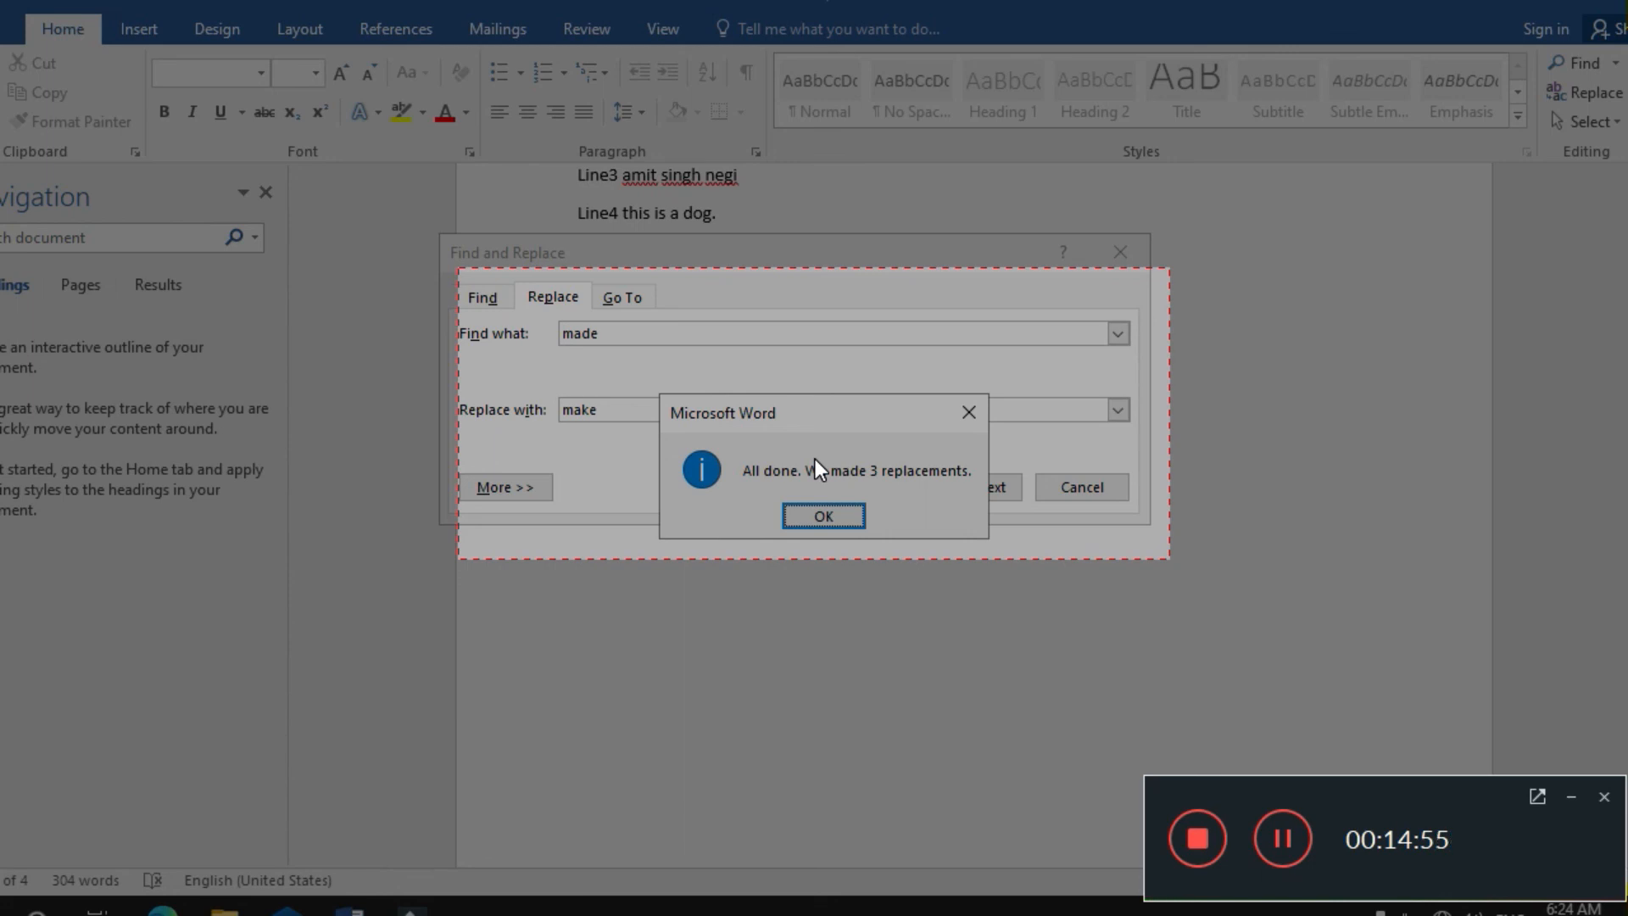
pyautogui.press('Return')
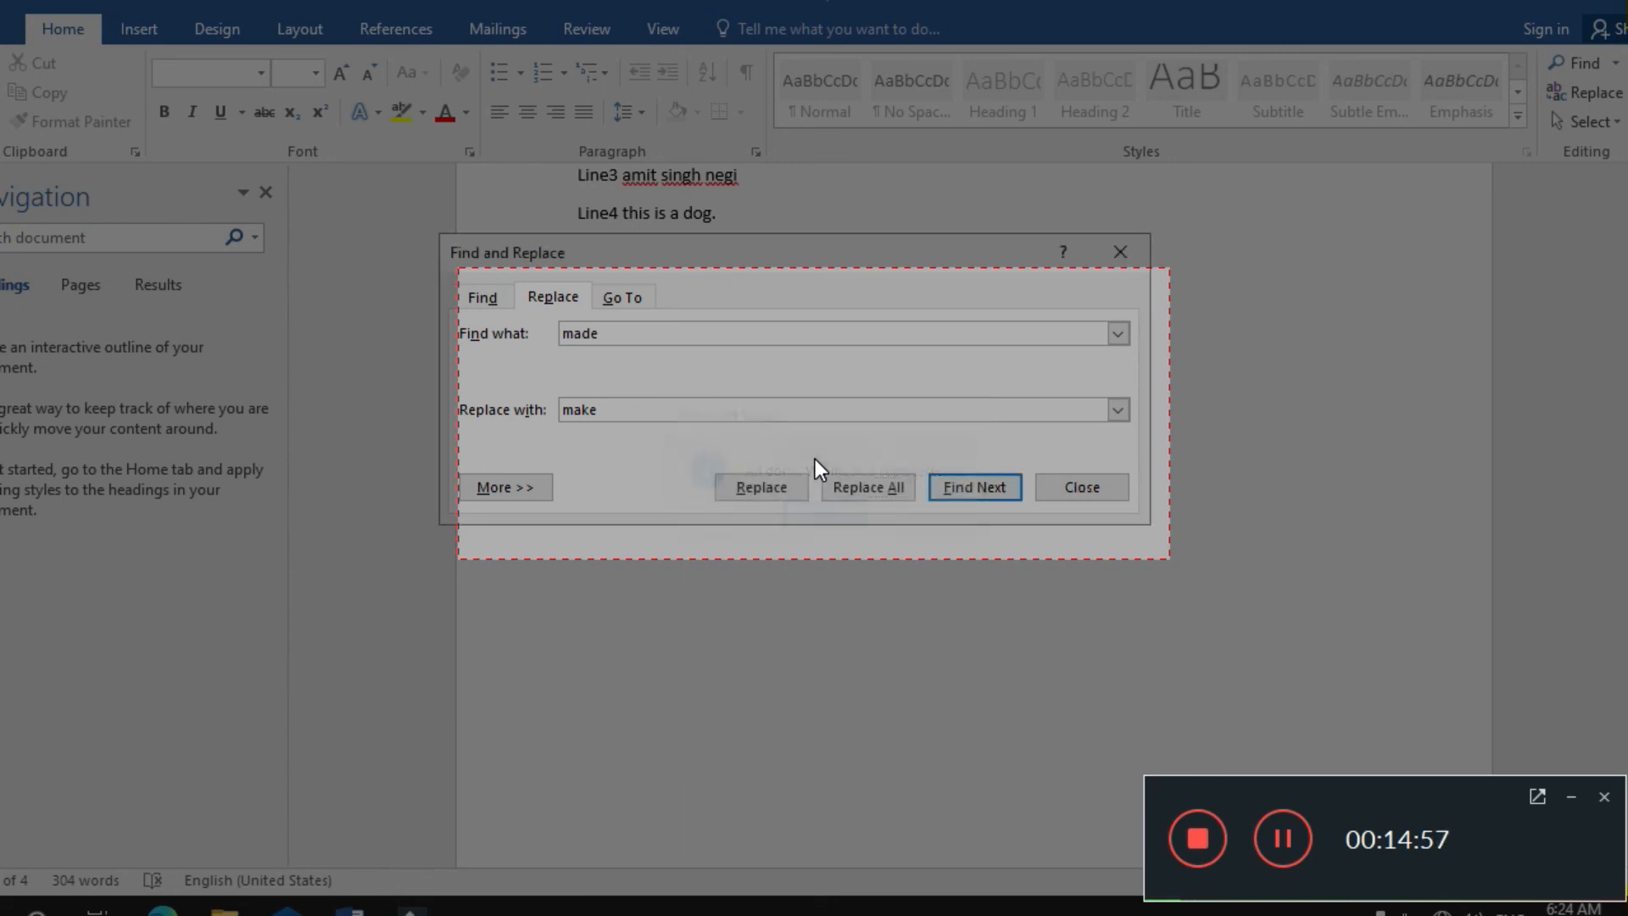
# Close the Find and Replace dialog to get back to the edited lines.
pyautogui.press('Tab')
pyautogui.press('Tab')
pyautogui.press('Tab')
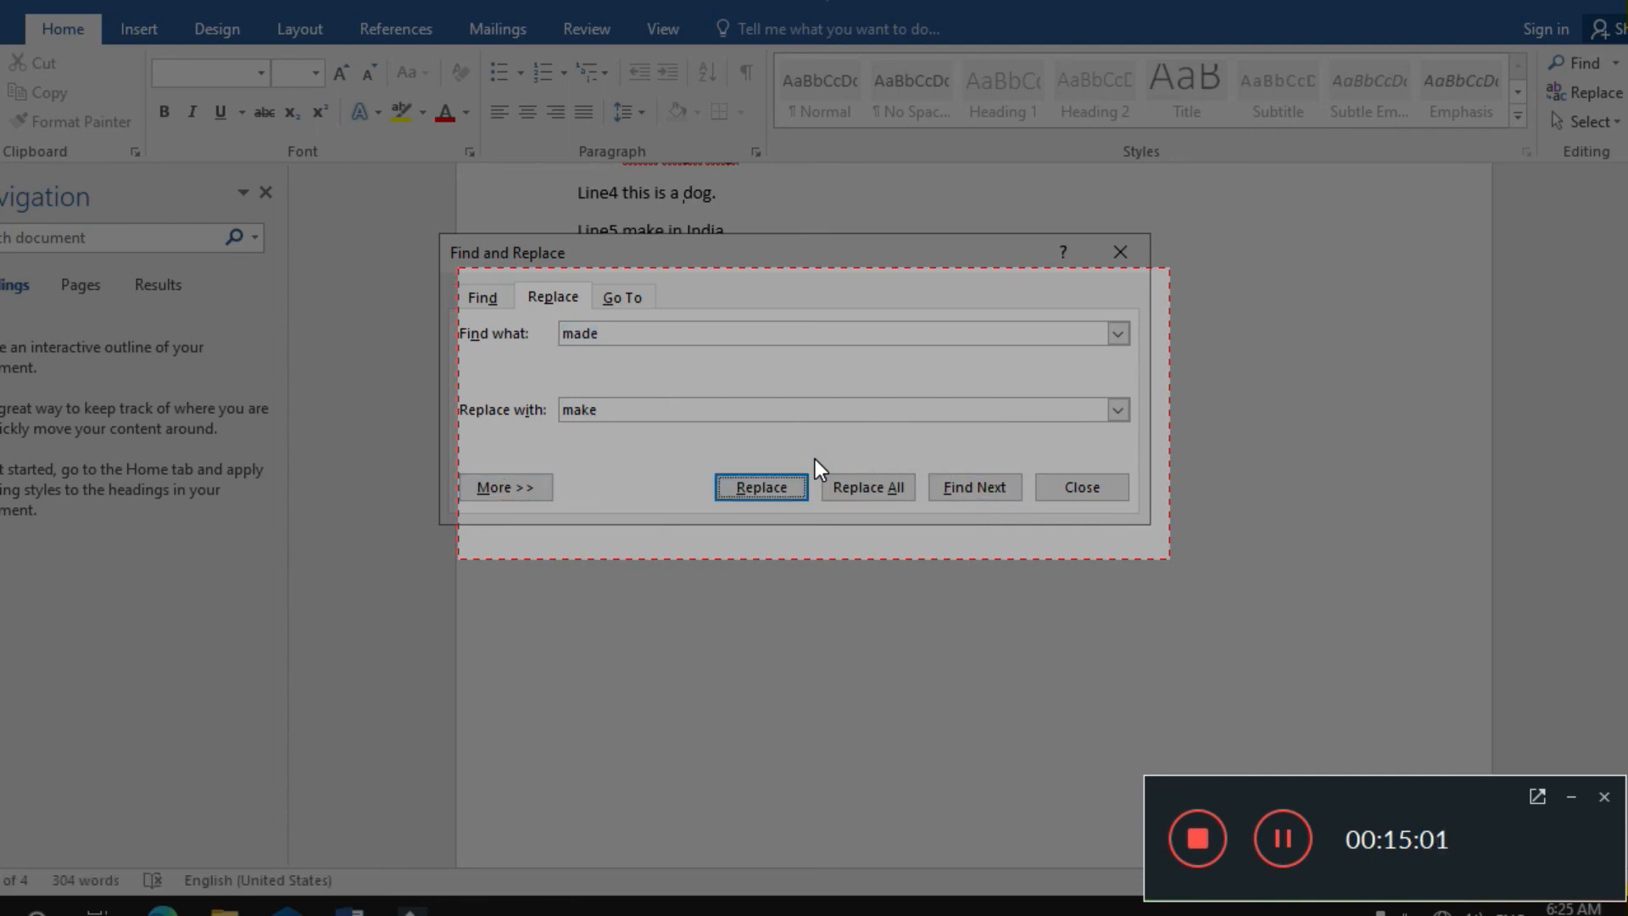
pyautogui.press('Tab')
pyautogui.press('Tab')
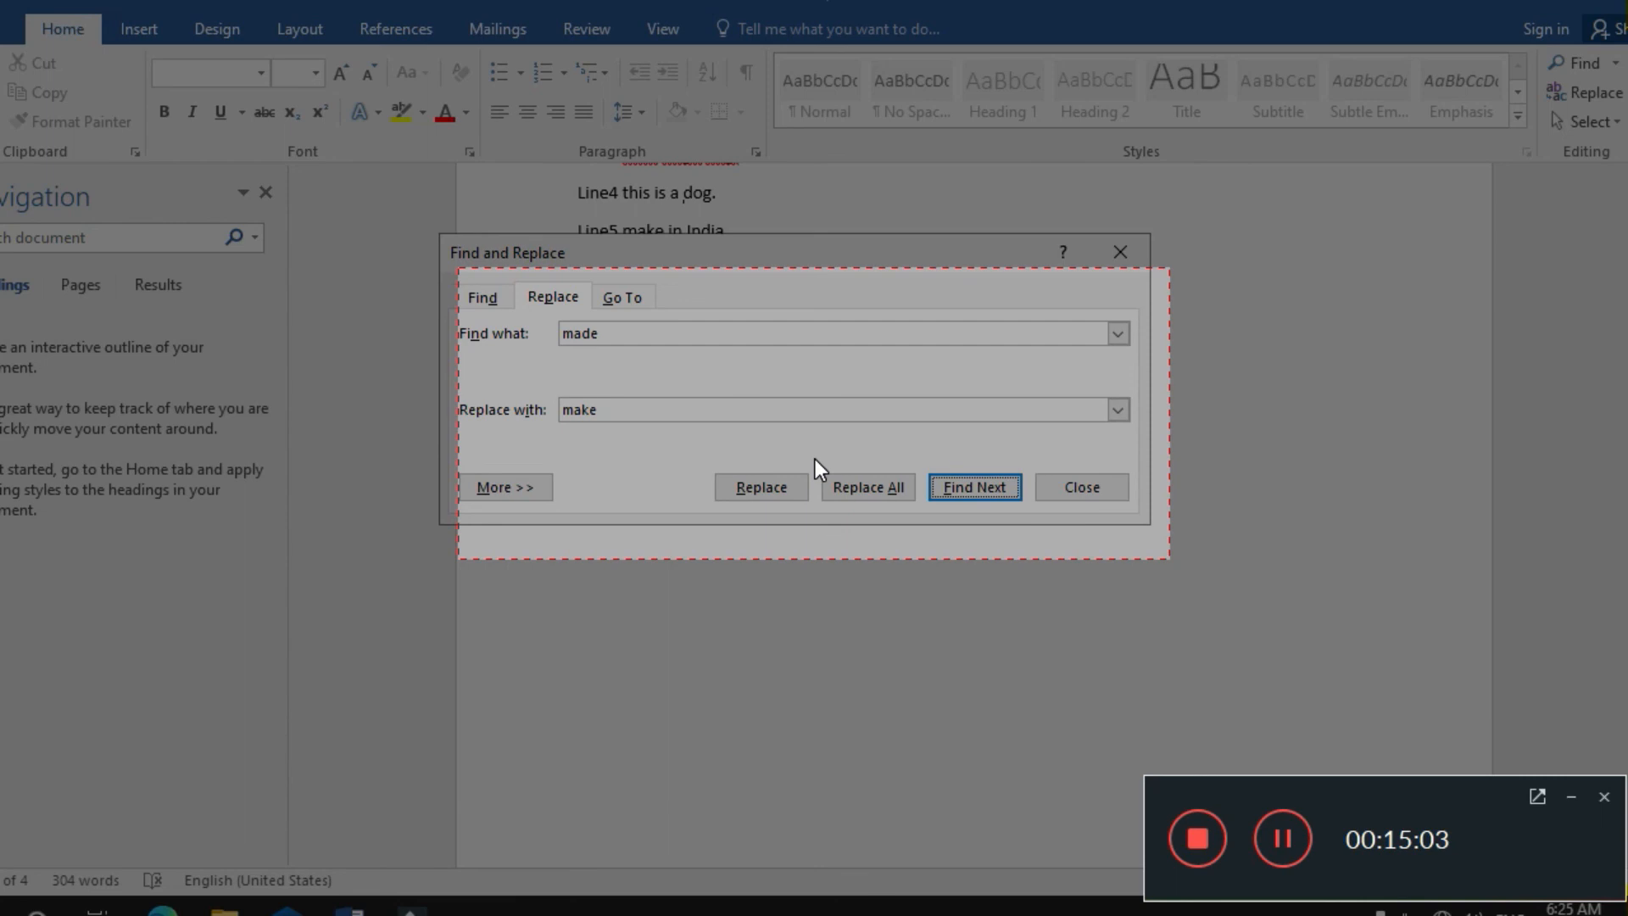
pyautogui.press('Tab')
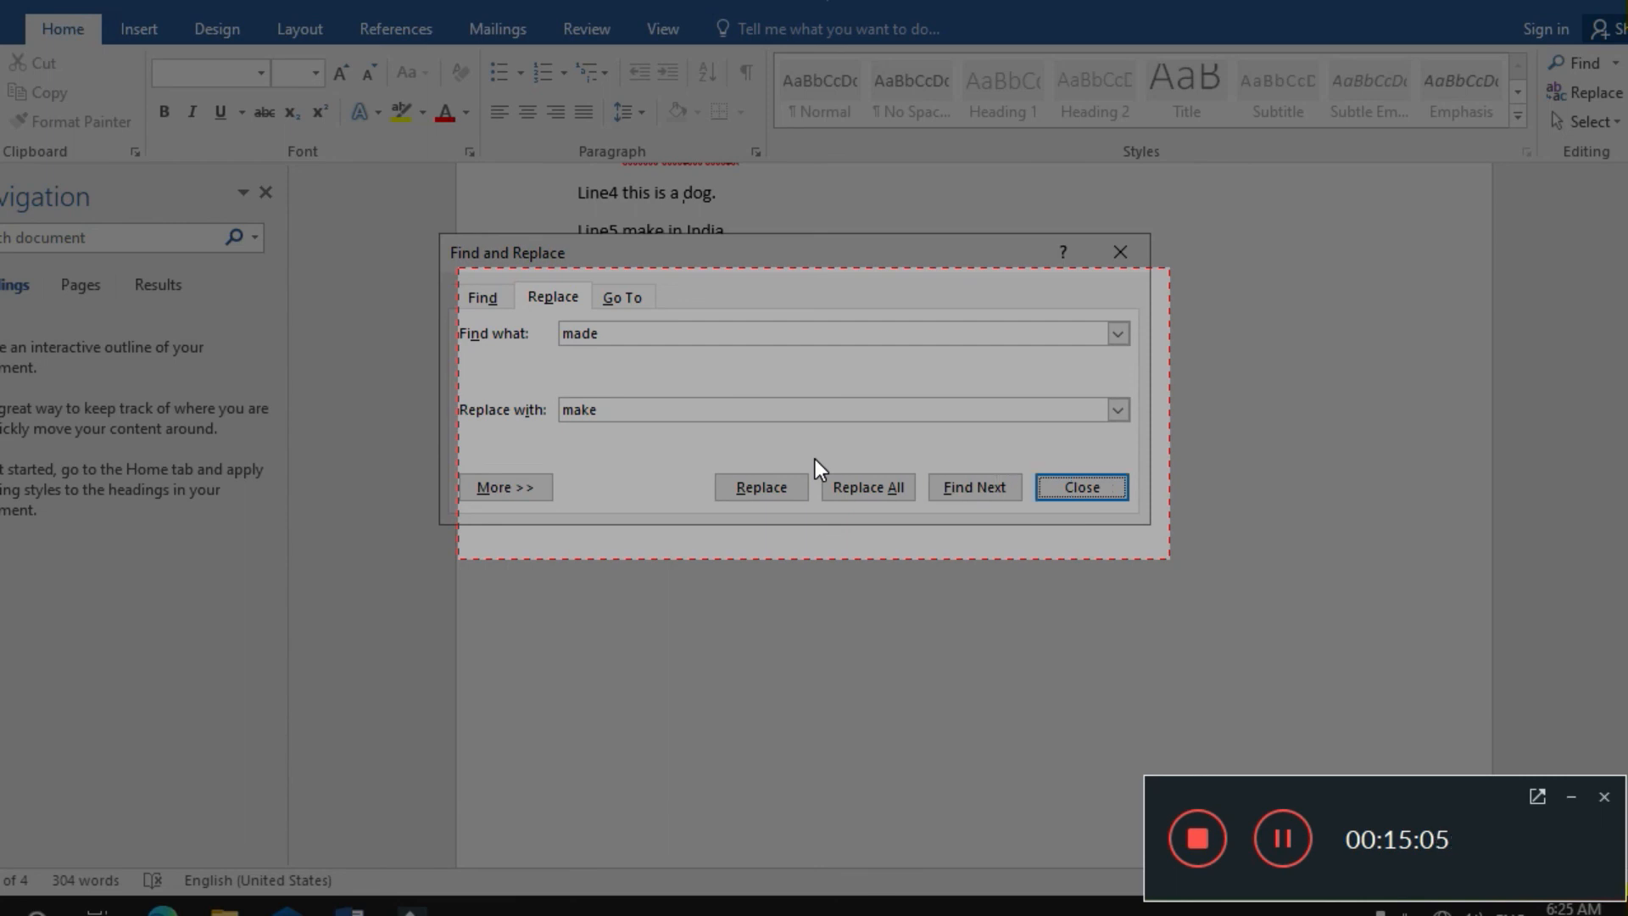
pyautogui.press('Return')
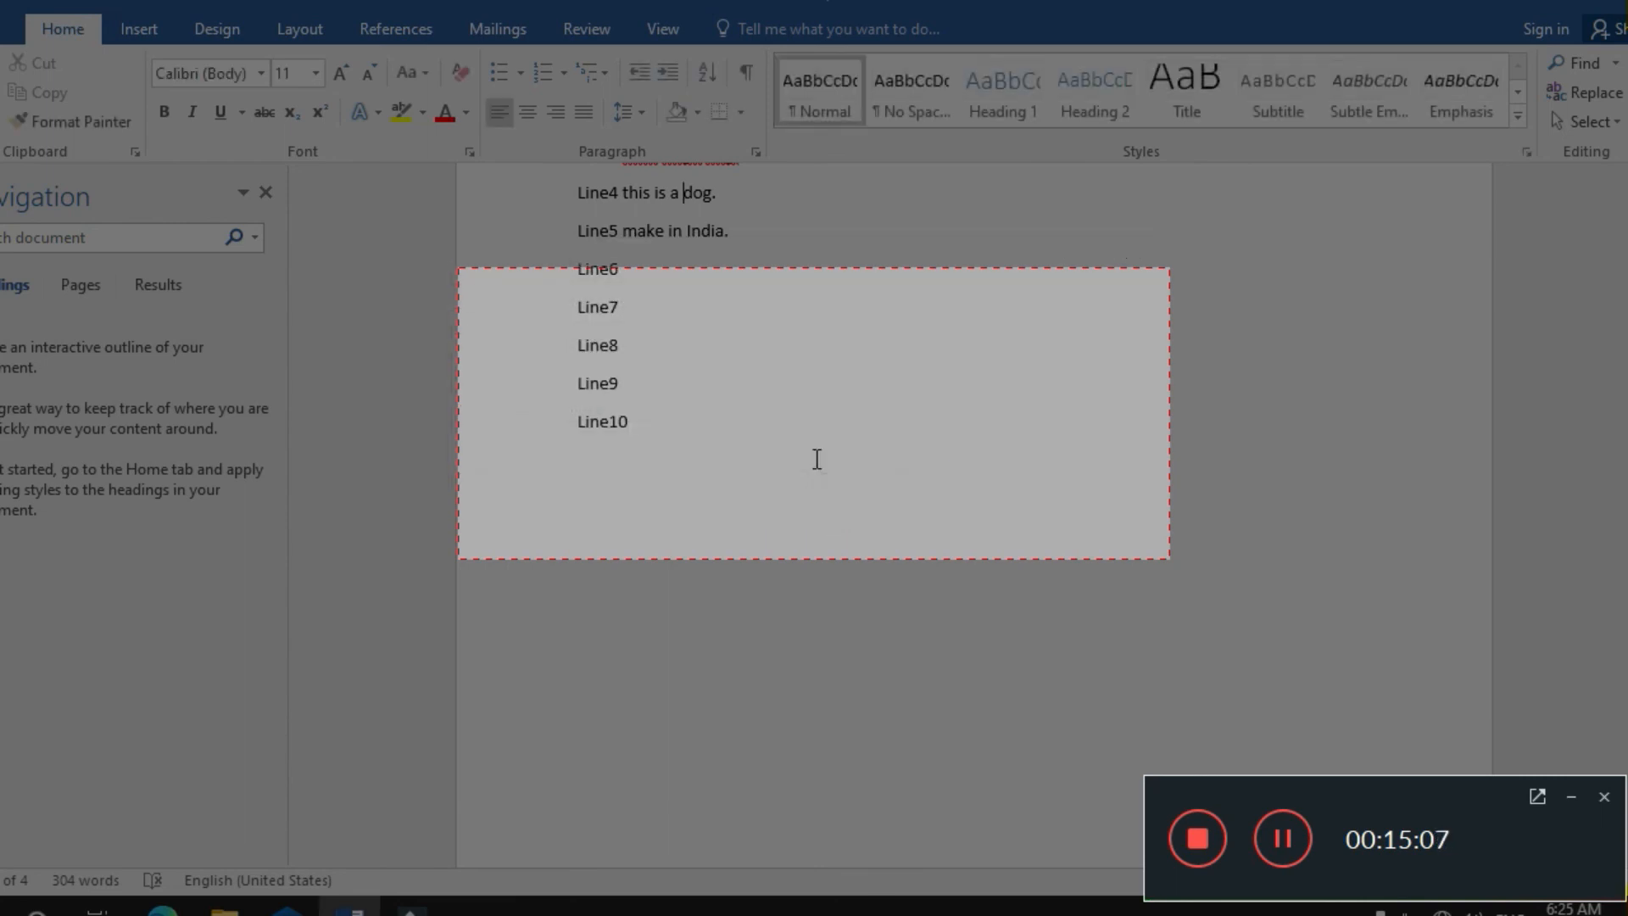
# Check line 5 and the text on the following pages for places where "make" was substituted.
pyautogui.scroll(1, 817, 459)
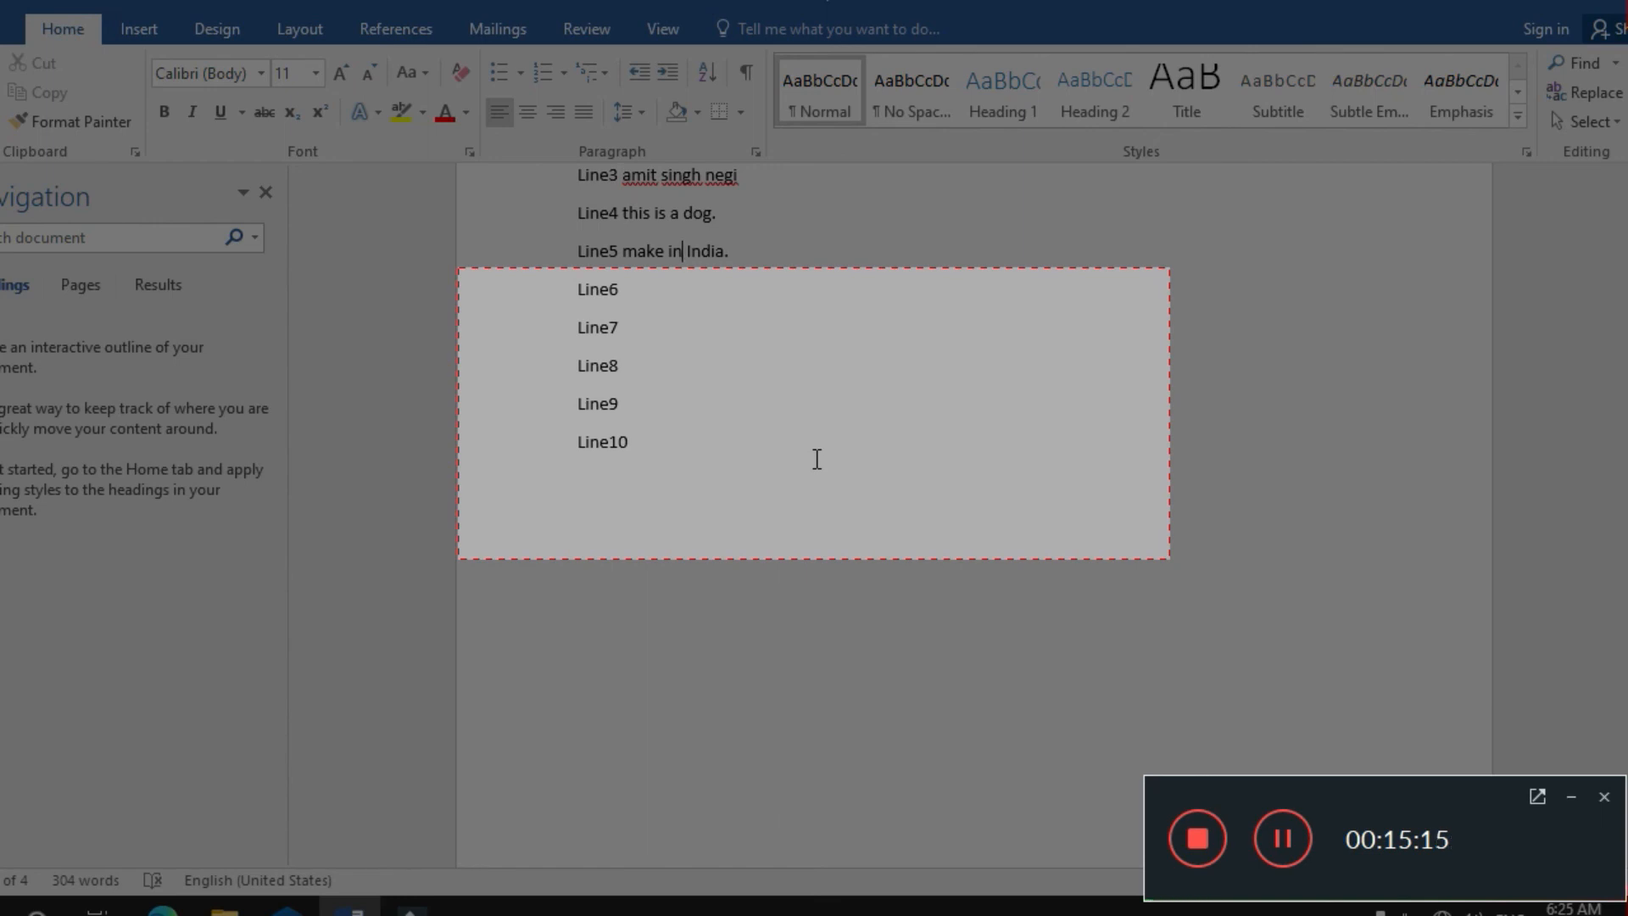
pyautogui.hotkey('ctrl', 'Down')
pyautogui.hotkey('ctrl', 'Down')
pyautogui.hotkey('ctrl', 'Down')
pyautogui.hotkey('ctrl', 'Down')
pyautogui.hotkey('ctrl', 'Down')
pyautogui.hotkey('ctrl', 'Down')
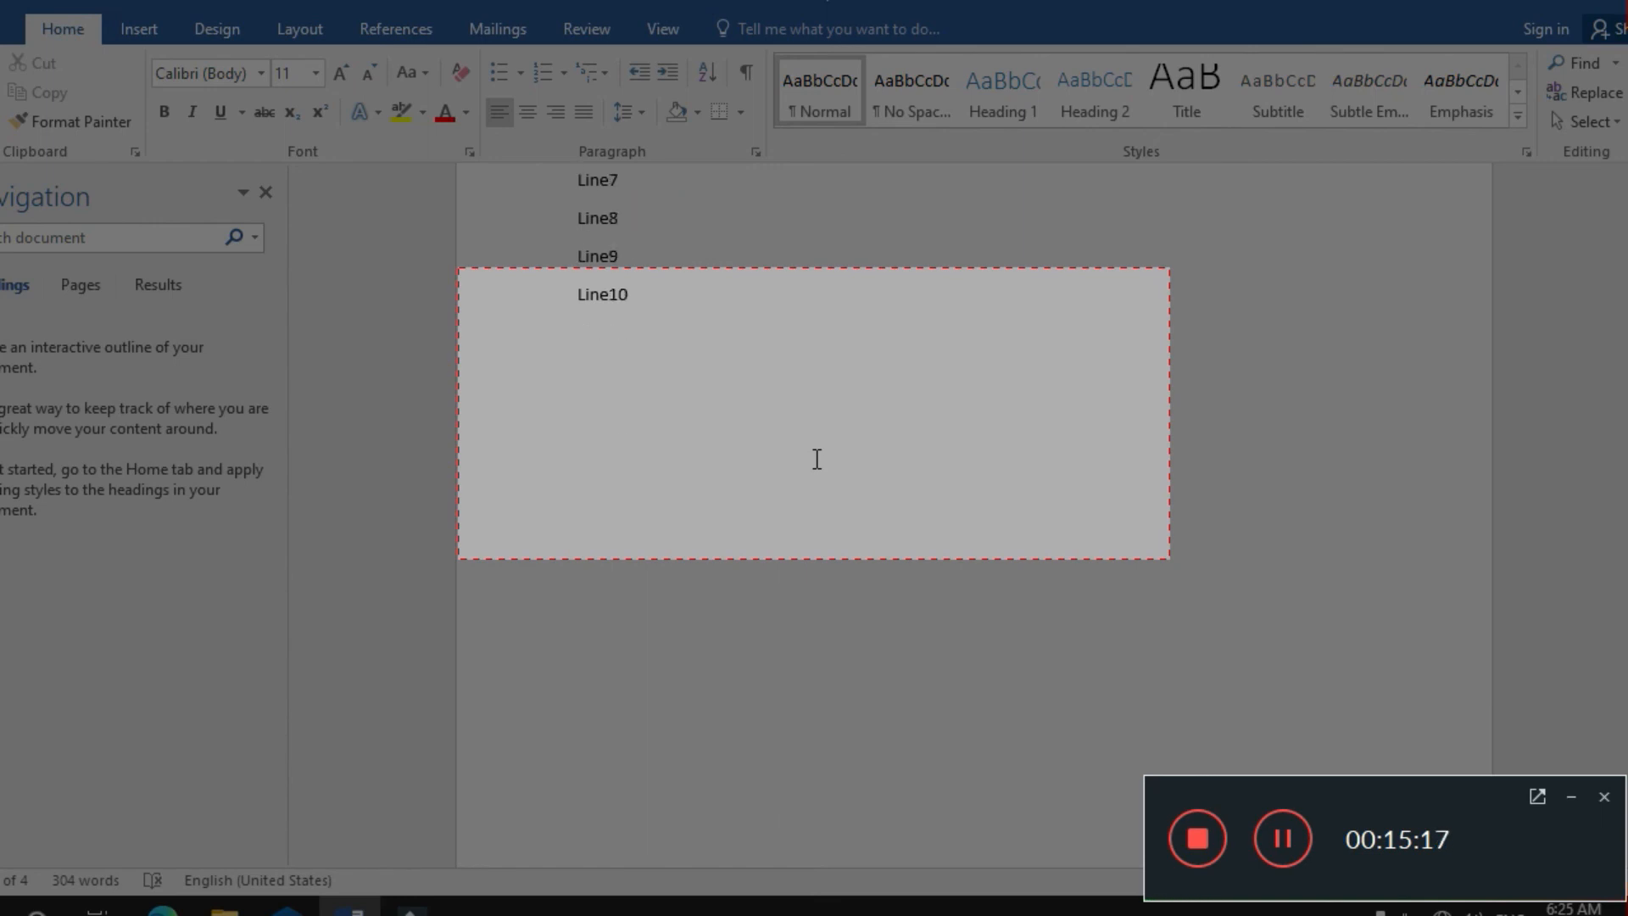
pyautogui.hotkey('ctrl', 'Down')
pyautogui.hotkey('ctrl', 'Down')
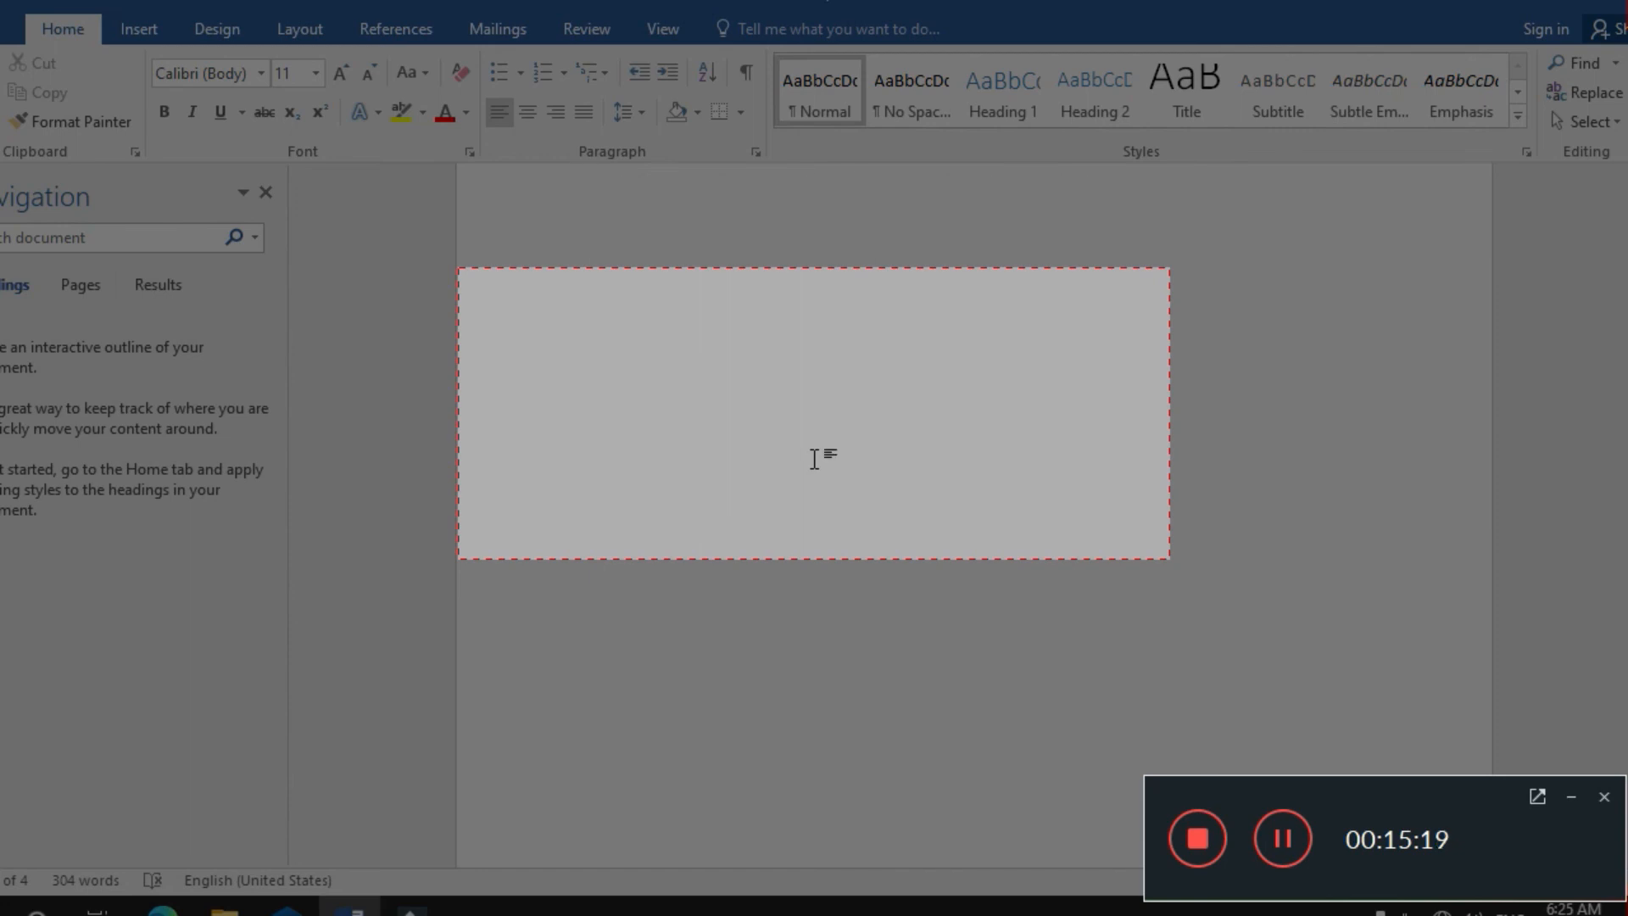
pyautogui.hotkey('ctrl', 'Down')
pyautogui.hotkey('ctrl', 'Down')
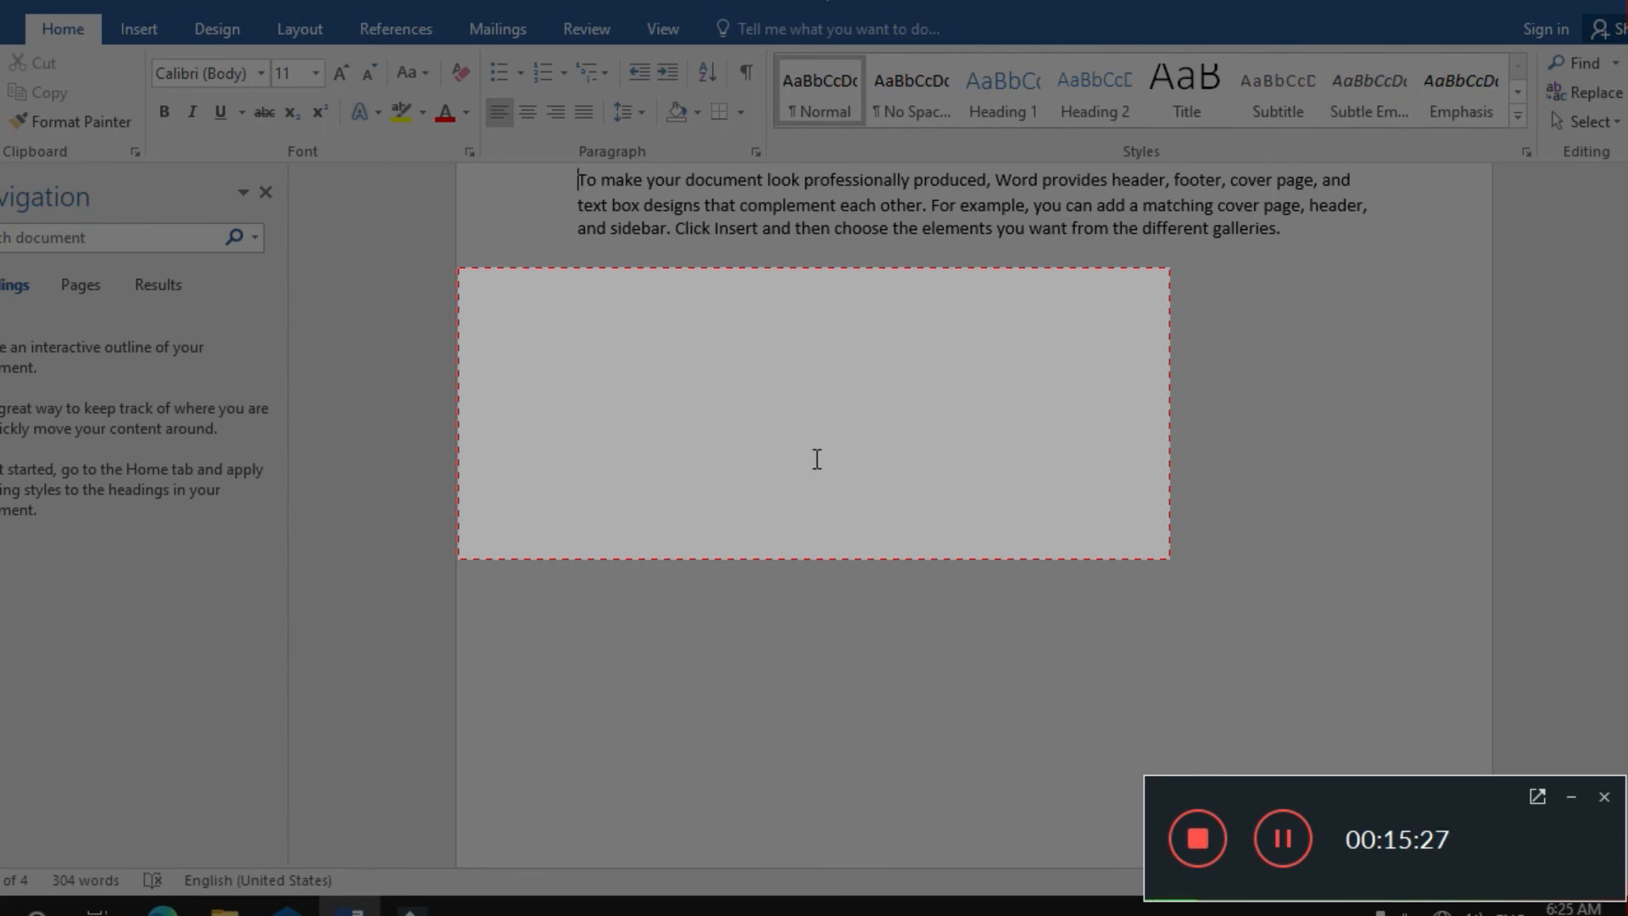
pyautogui.scroll(2, 817, 458)
pyautogui.scroll(-5, 817, 459)
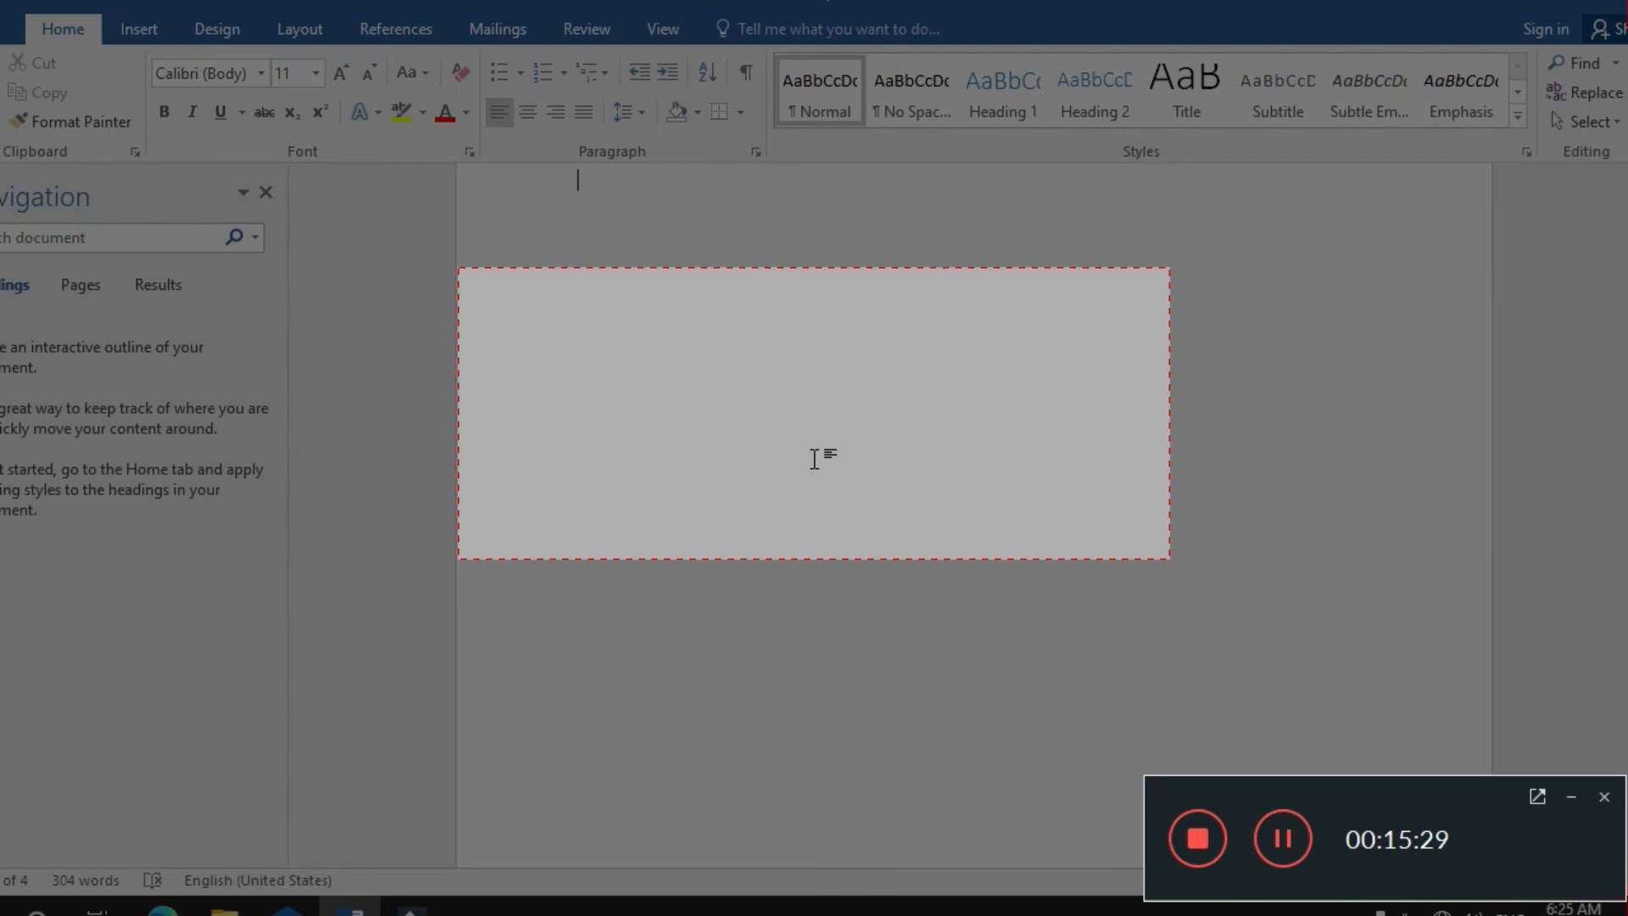
pyautogui.scroll(3, 815, 458)
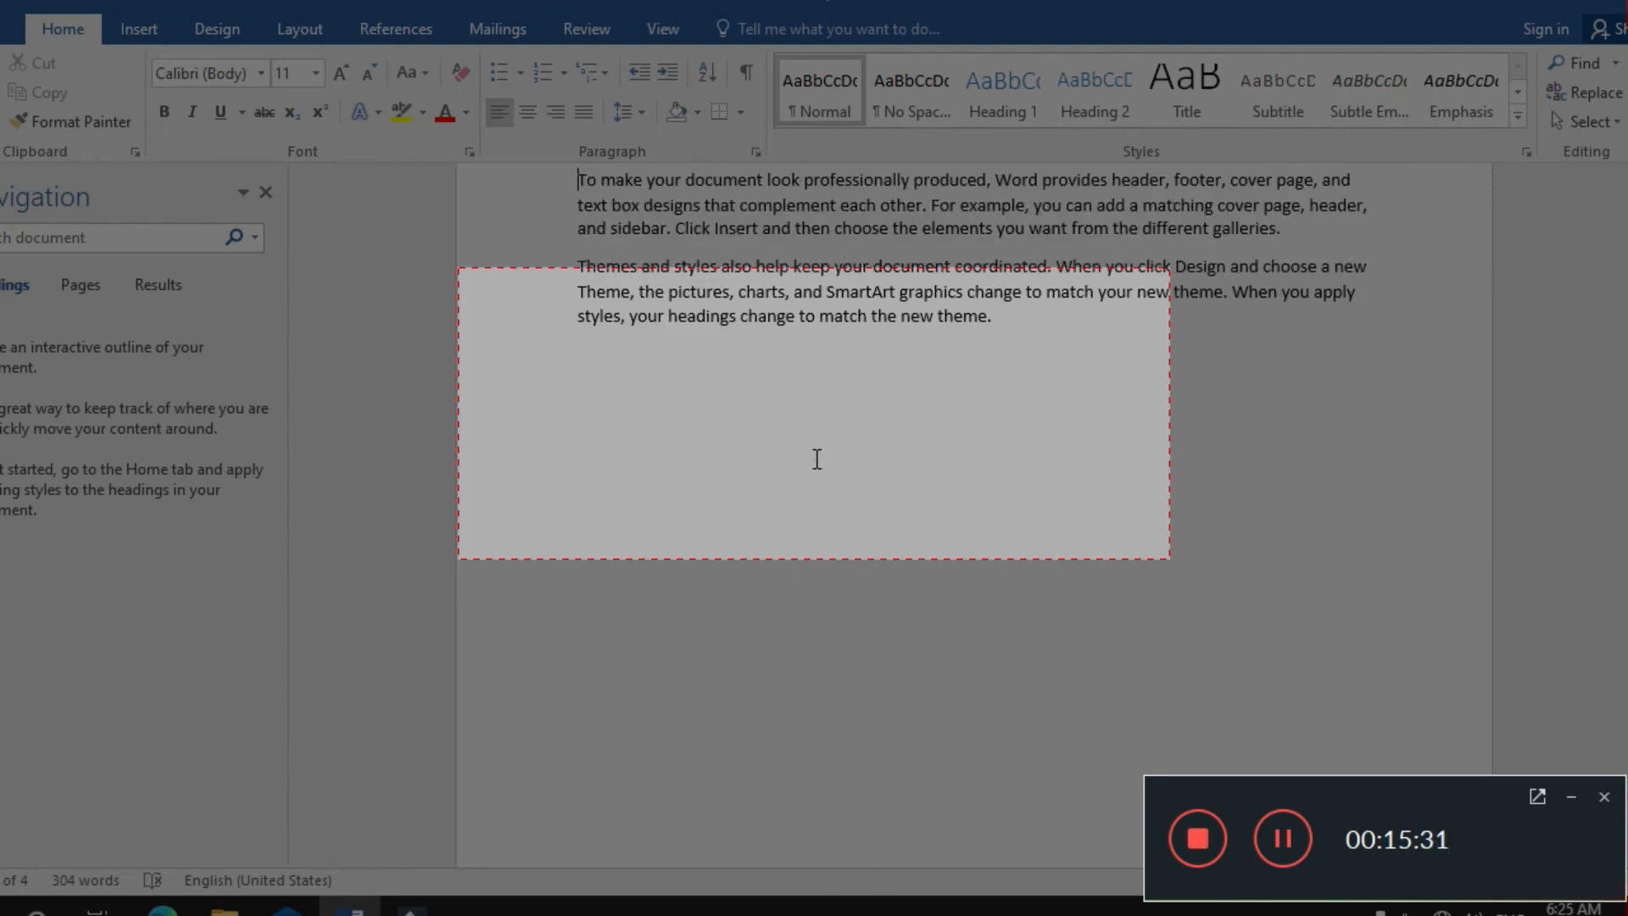